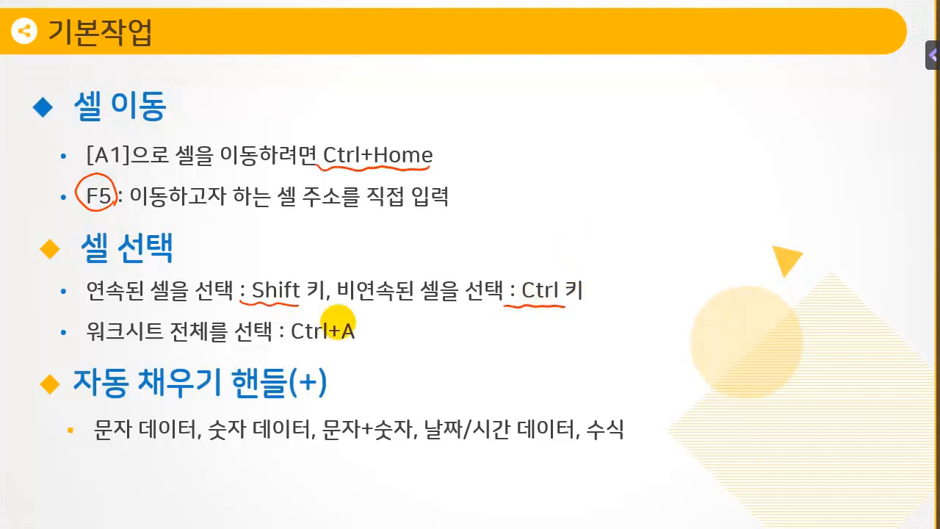
Red-ink the select-all shortcut, a fill-handle cell sketch, and 문자, 숫자, 문자+숫자, 날짜/시간, 수식, then advance.
left_click_drag(282, 346, 358, 348)
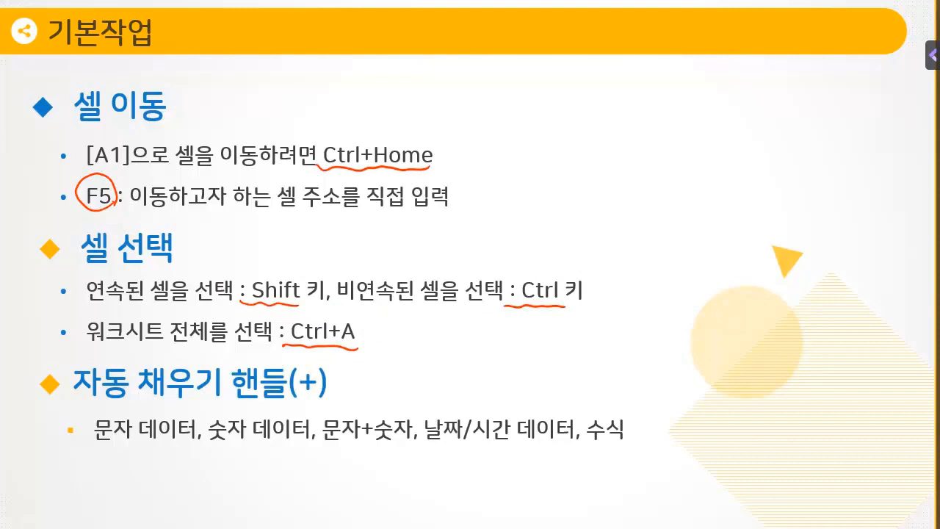
mouse_move(470, 378)
left_mouse_down()
mouse_move(547, 347)
mouse_move(475, 376)
mouse_move(547, 378)
left_mouse_up()
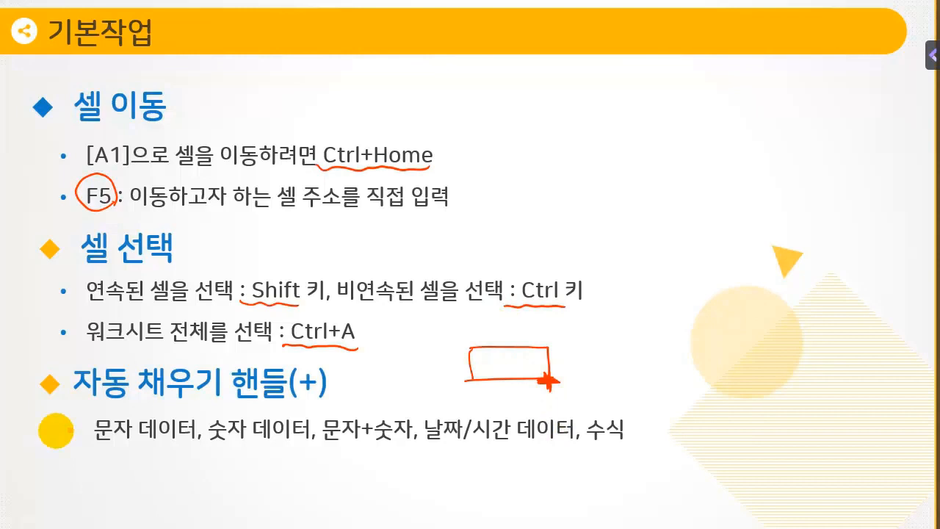
left_click_drag(79, 443, 119, 444)
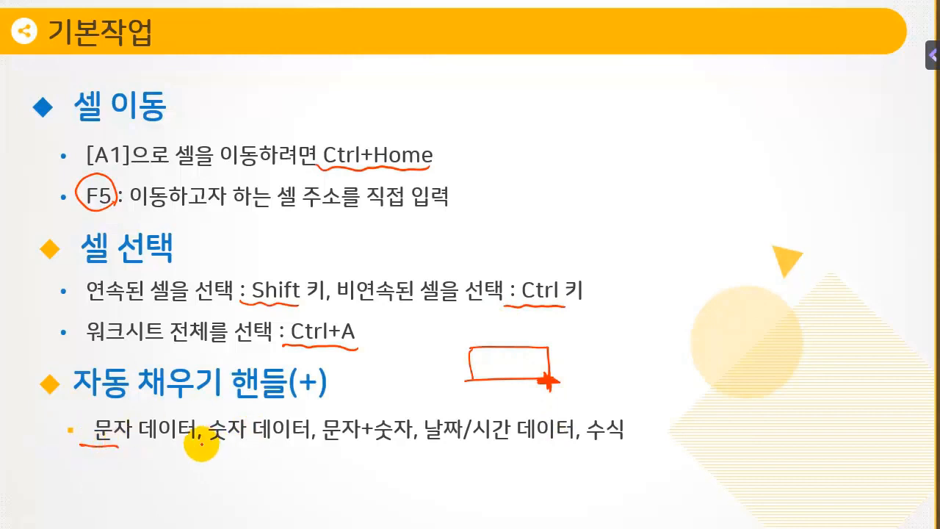
left_click_drag(200, 439, 245, 444)
left_click_drag(317, 441, 456, 438)
left_click_drag(474, 443, 515, 443)
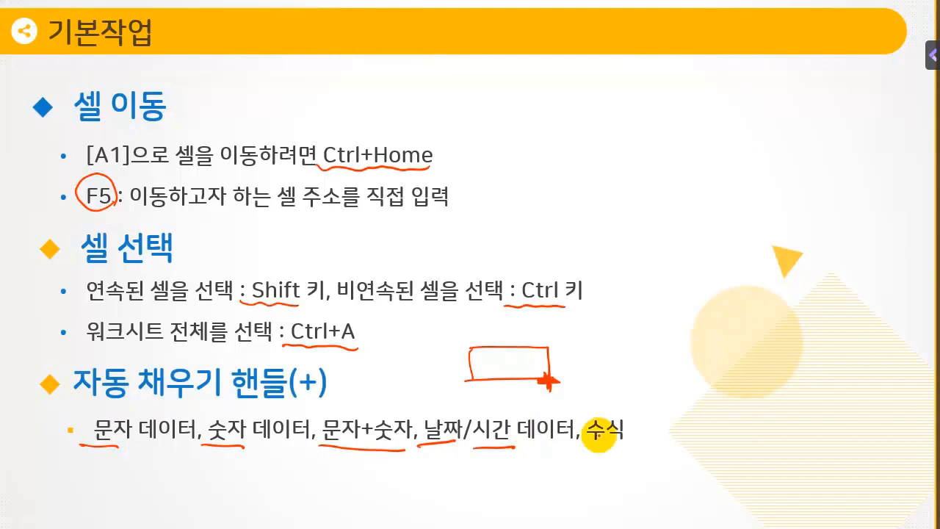
left_click_drag(580, 440, 631, 443)
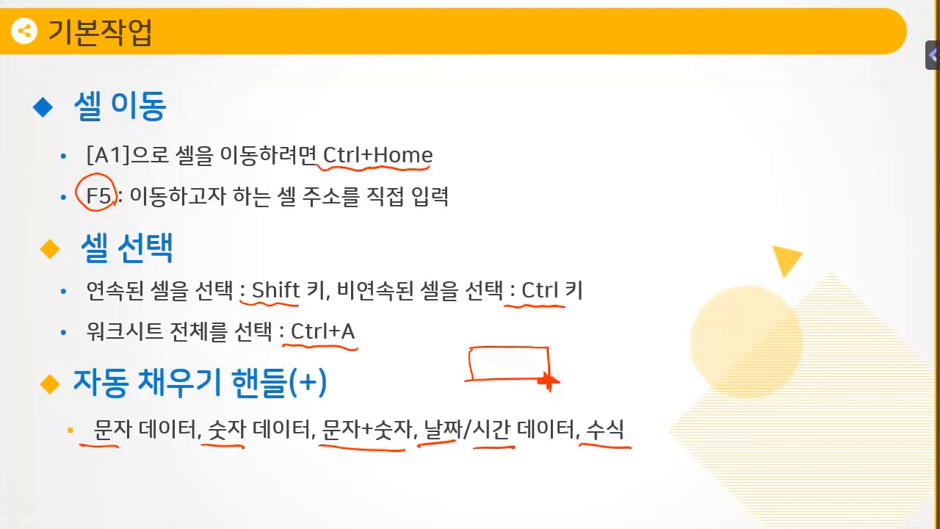
key("Right")
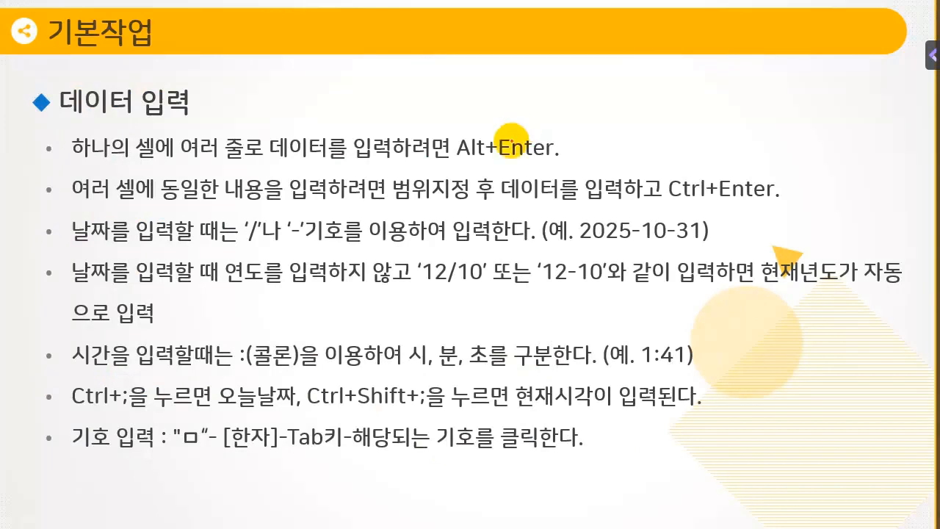
Underline the Alt+Enter and Ctrl+Enter shortcuts and mark the slash and hyphen date separators.
left_click_drag(441, 157, 550, 155)
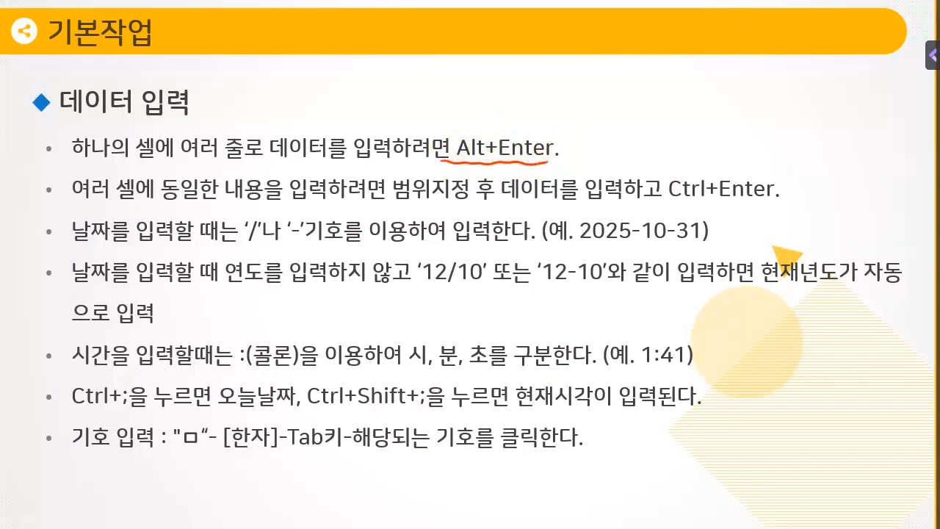
left_click_drag(663, 197, 764, 203)
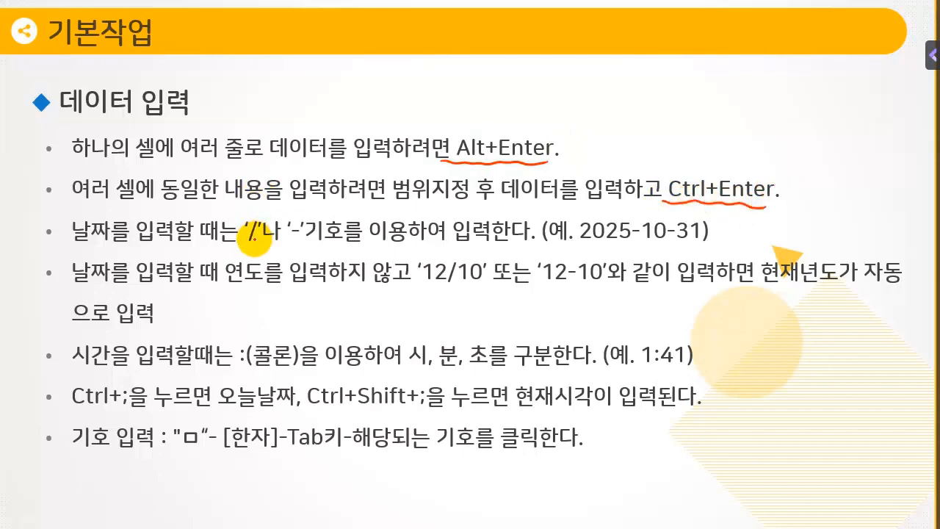
mouse_move(254, 234)
left_mouse_down()
mouse_move(259, 220)
mouse_move(301, 221)
mouse_move(288, 236)
mouse_move(309, 234)
left_mouse_up()
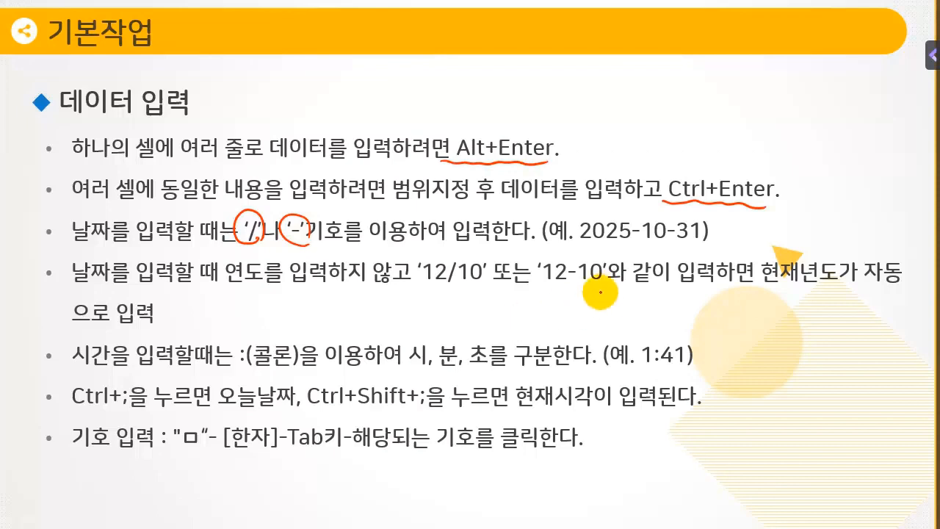
Underline the current-year, time colon, today's-date, current-time and symbol-entry points, then advance.
left_click_drag(755, 284, 836, 286)
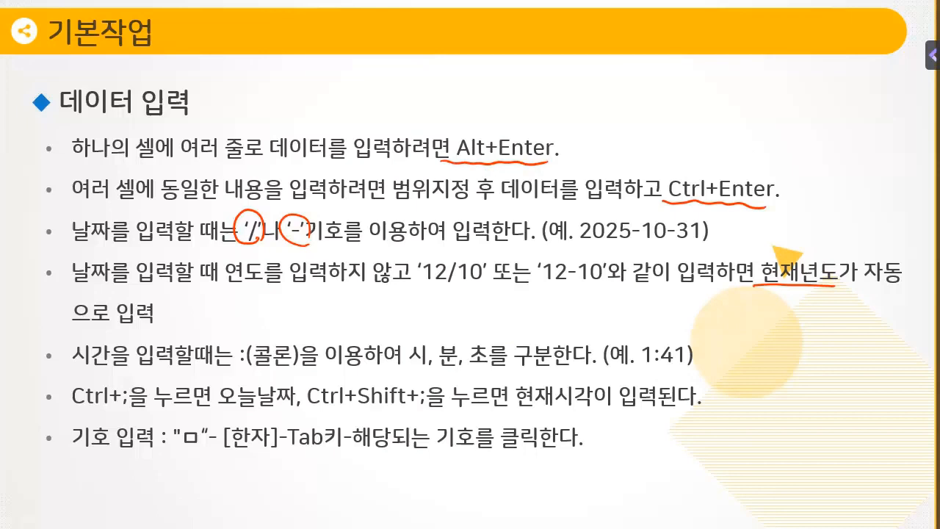
left_click_drag(247, 370, 231, 371)
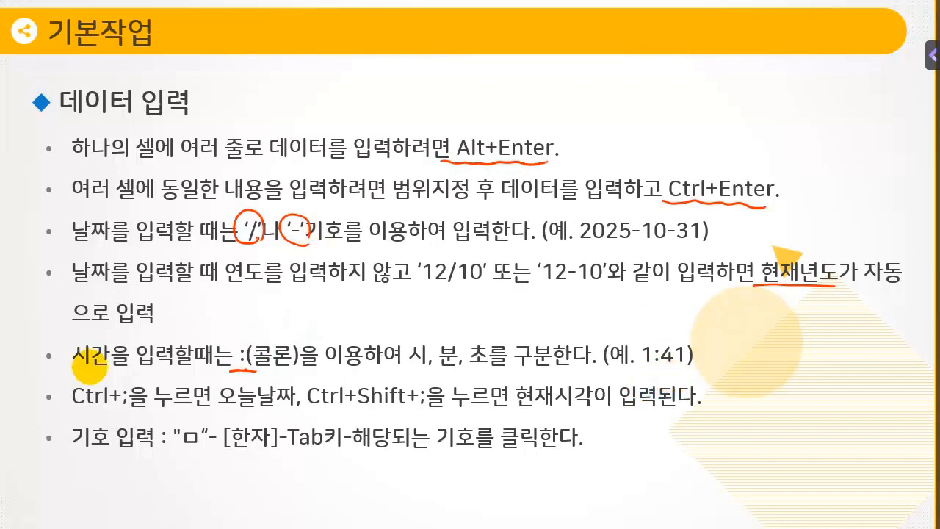
left_click_drag(72, 402, 127, 402)
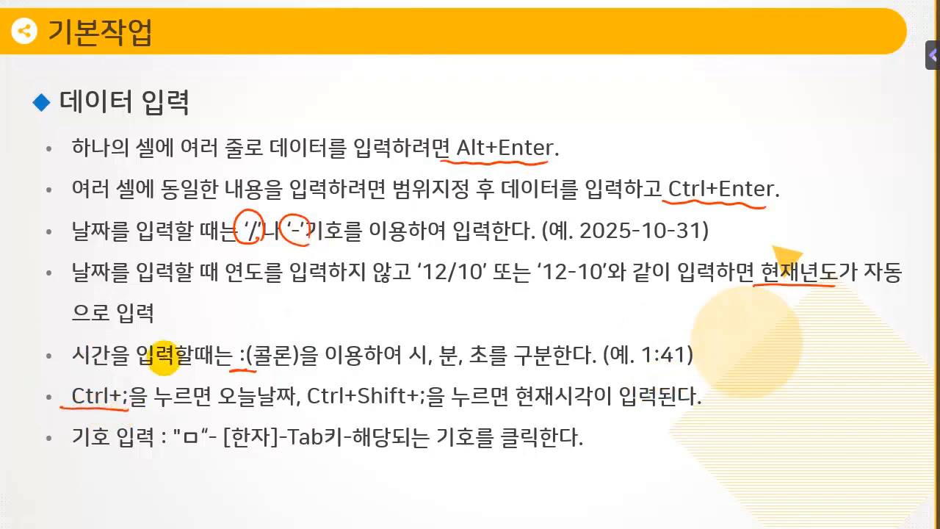
left_click_drag(300, 410, 422, 404)
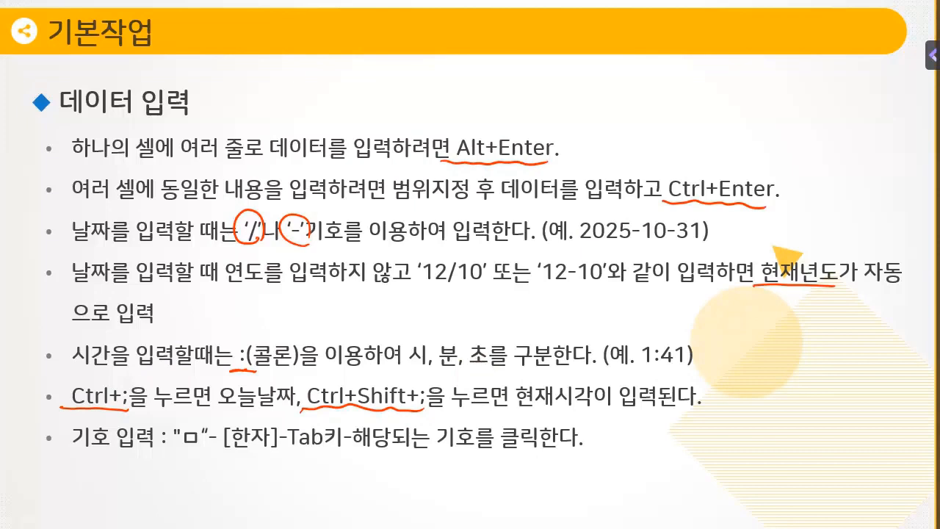
left_click_drag(177, 439, 321, 445)
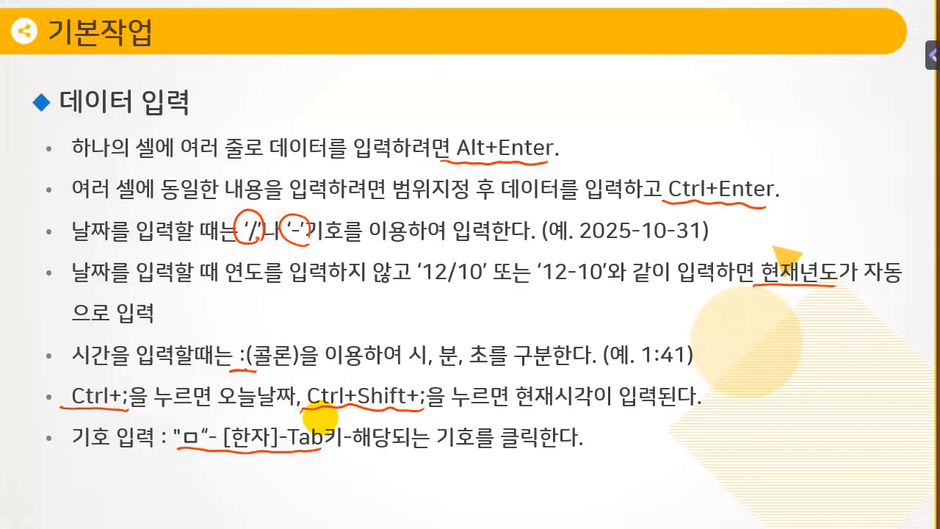
left_click_drag(430, 448, 540, 450)
key("Right")
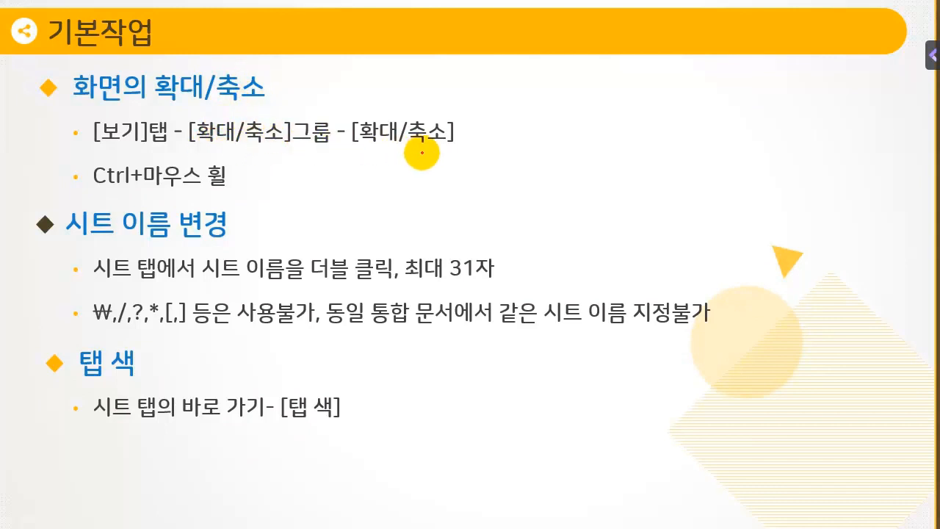
Underline Ctrl+mouse wheel, sketch a cell, underline 시트 이름, 더블 and [탭 색], then advance.
left_click_drag(86, 190, 213, 195)
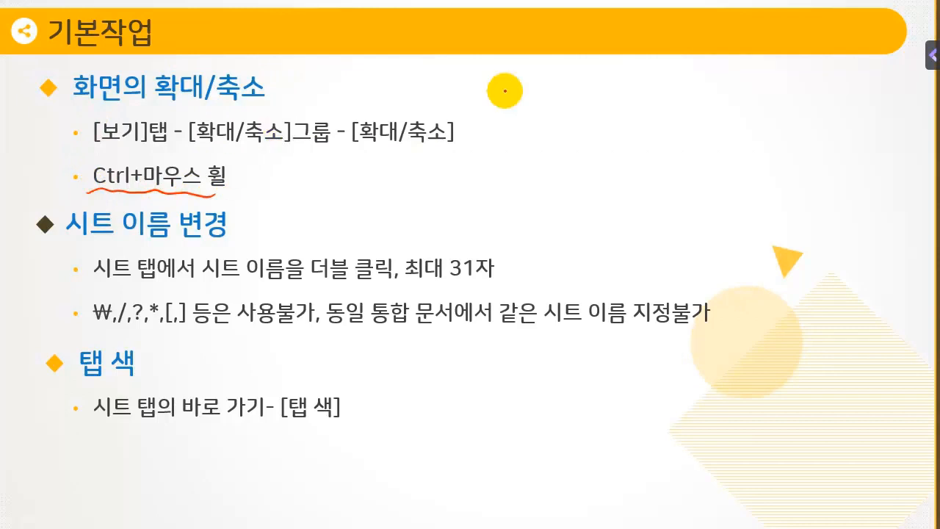
mouse_move(505, 95)
left_mouse_down()
mouse_move(506, 145)
mouse_move(562, 93)
mouse_move(582, 139)
left_mouse_up()
mouse_move(512, 145)
left_mouse_down()
mouse_move(577, 139)
mouse_move(571, 156)
mouse_move(596, 156)
mouse_move(587, 162)
left_mouse_up()
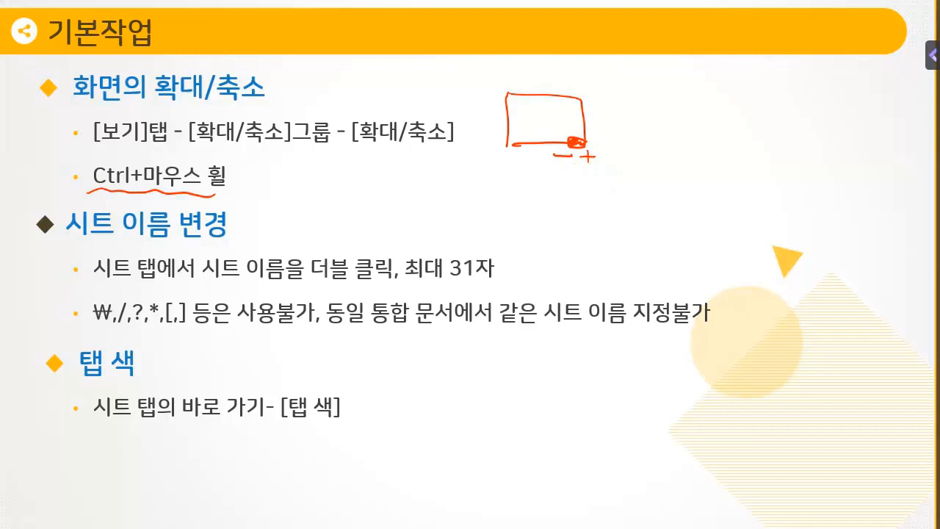
left_click_drag(108, 240, 173, 237)
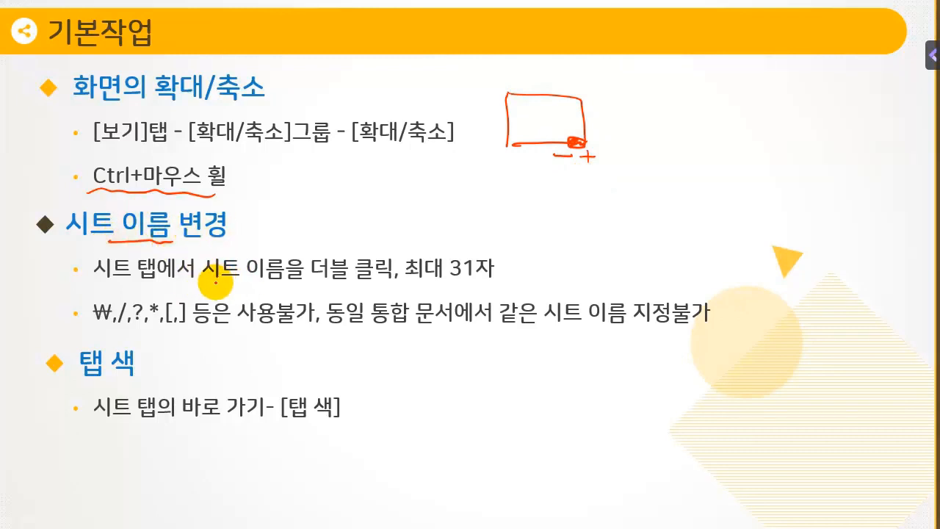
left_click_drag(310, 279, 360, 281)
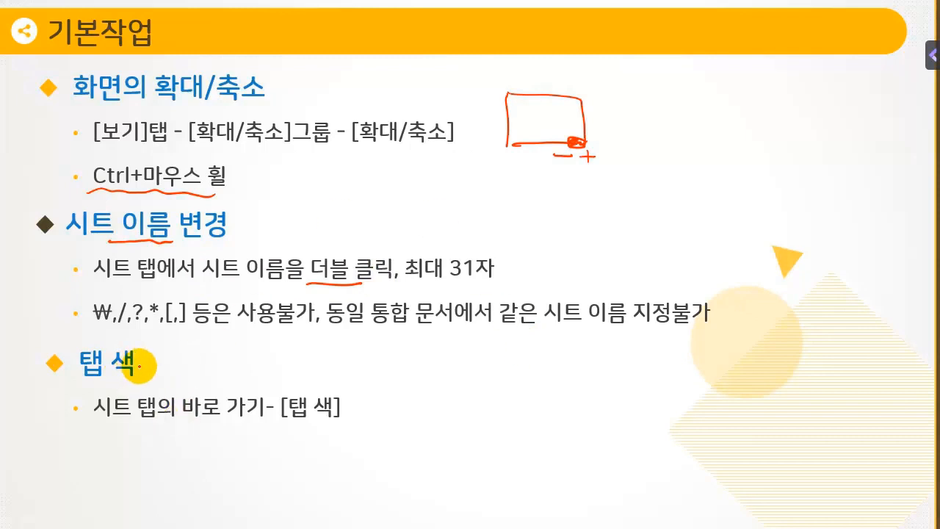
left_click_drag(276, 424, 351, 423)
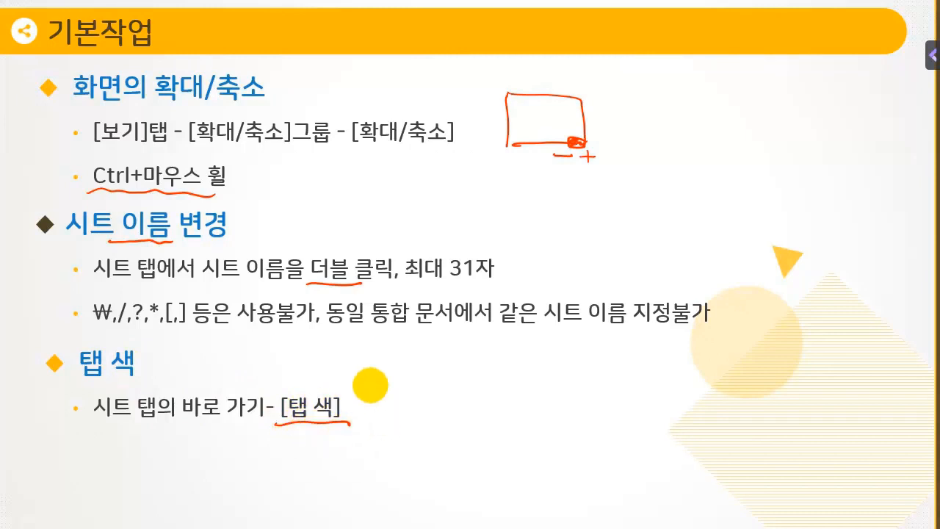
key("Right")
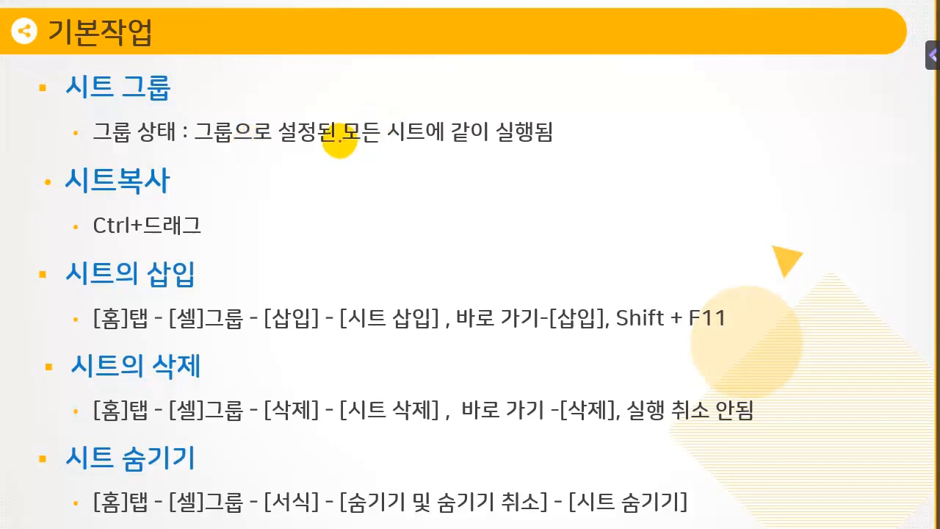
Underline 모든 시트, the sheet-copy shortcut, [삽입], [삭제] and [시트 숨기기] in red ink.
left_click_drag(336, 138, 425, 139)
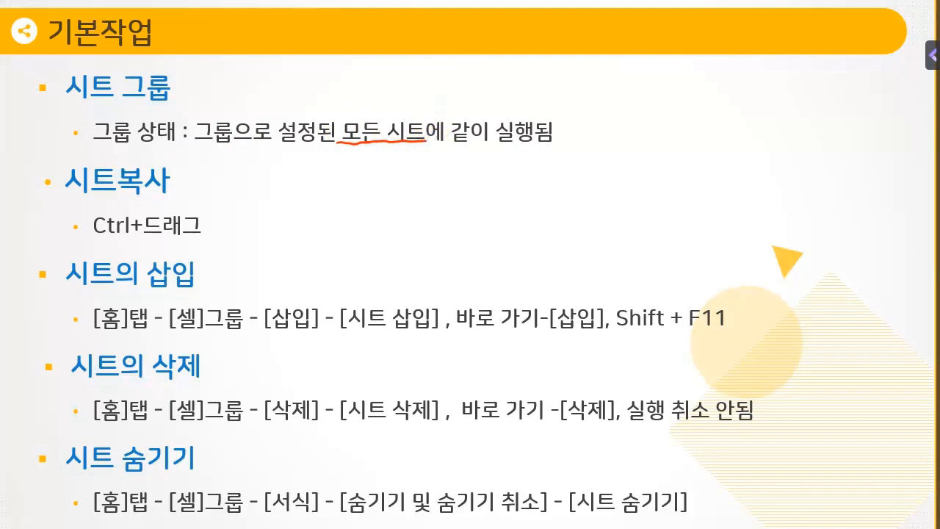
left_click_drag(88, 238, 200, 235)
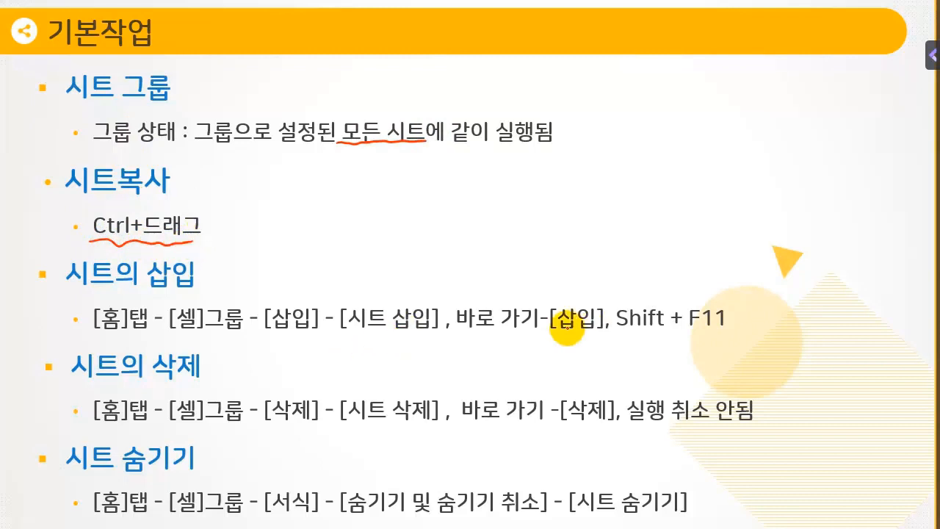
left_click_drag(540, 335, 595, 333)
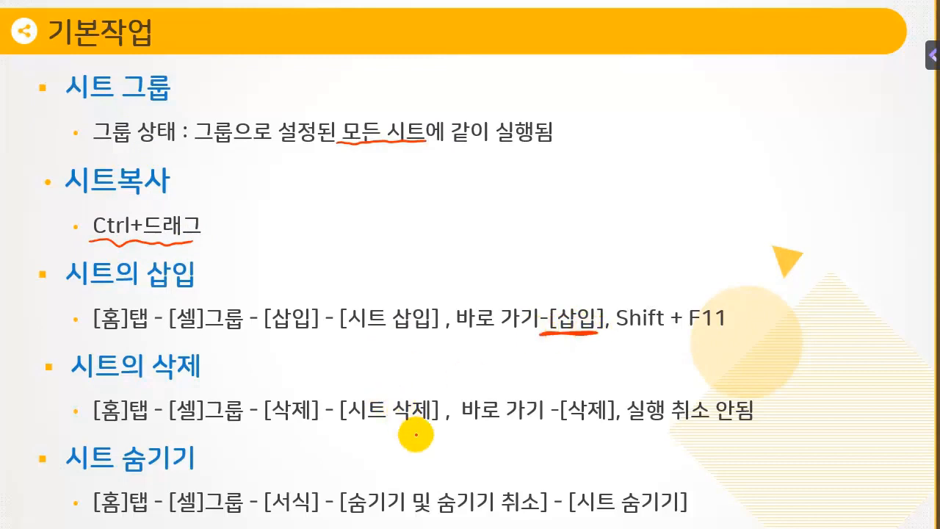
left_click_drag(557, 421, 612, 422)
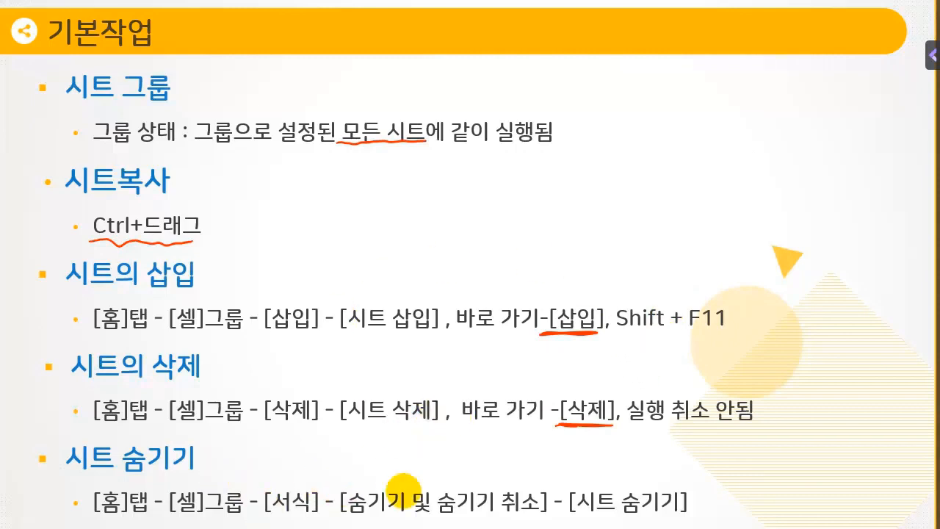
mouse_move(562, 513)
left_mouse_down()
mouse_move(666, 516)
mouse_move(693, 505)
left_mouse_up()
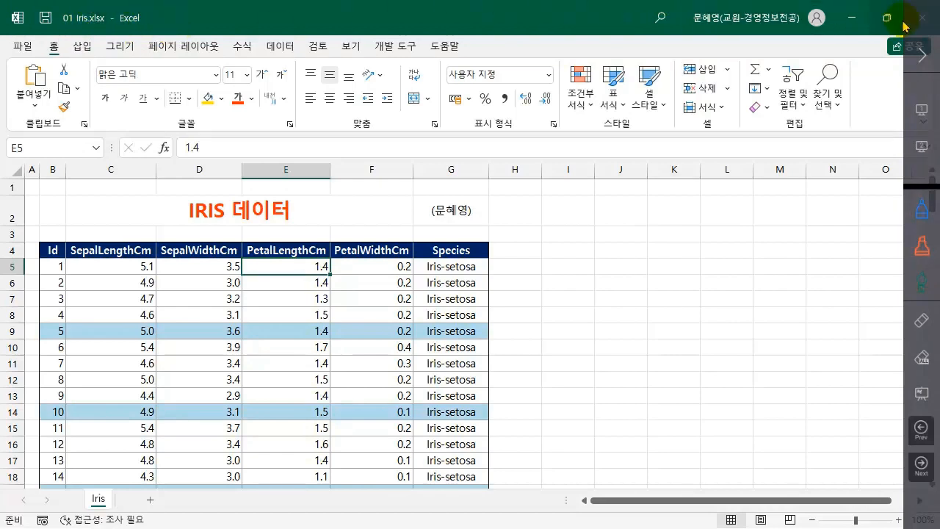
Close the annotation side panel and switch the Iris workbook's ribbon from 그리기 to 홈.
left_click(923, 53)
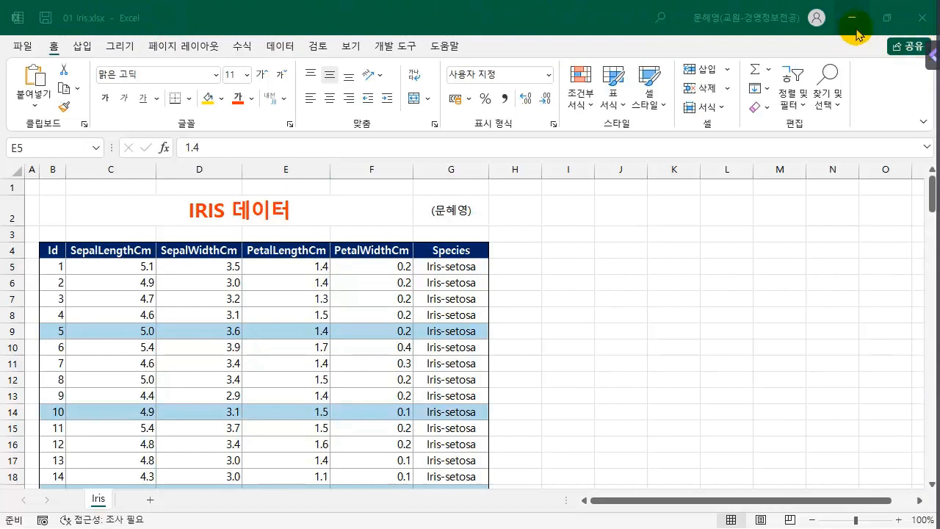
mouse_move(887, 11)
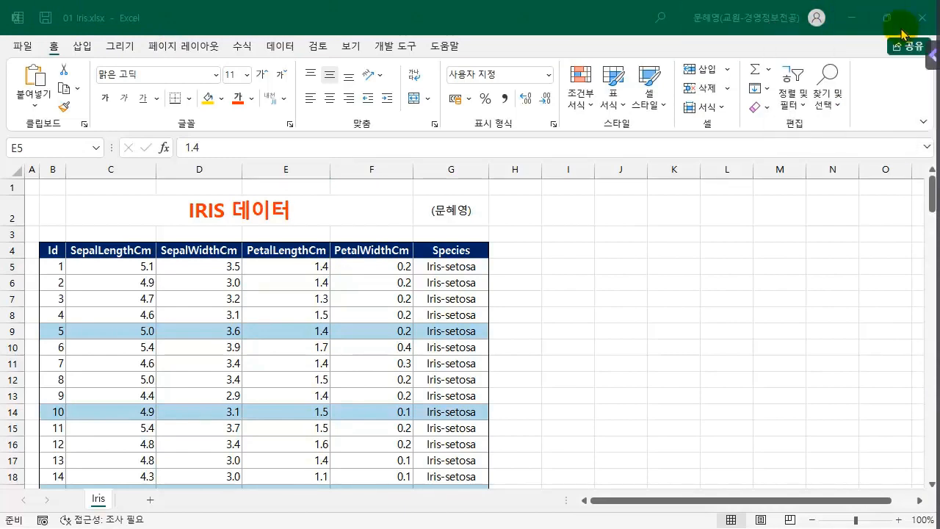
left_click(54, 48)
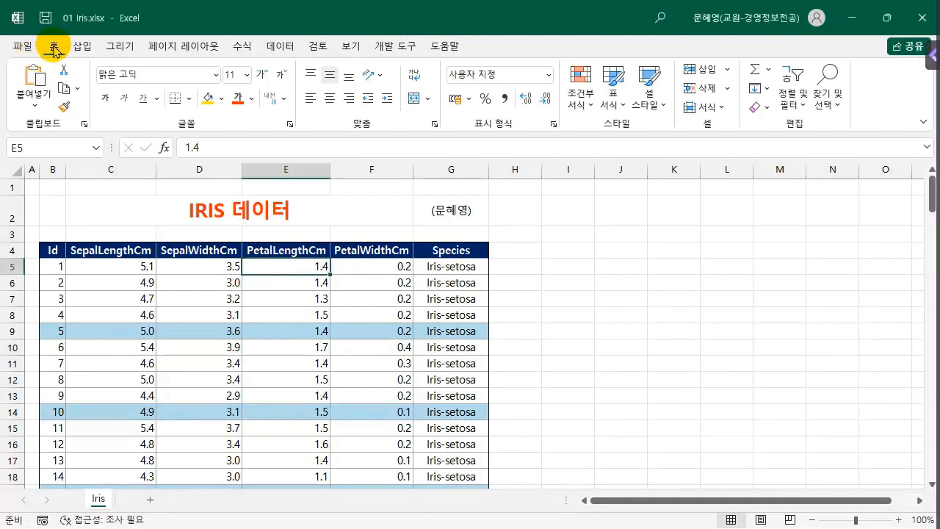
left_click(81, 46)
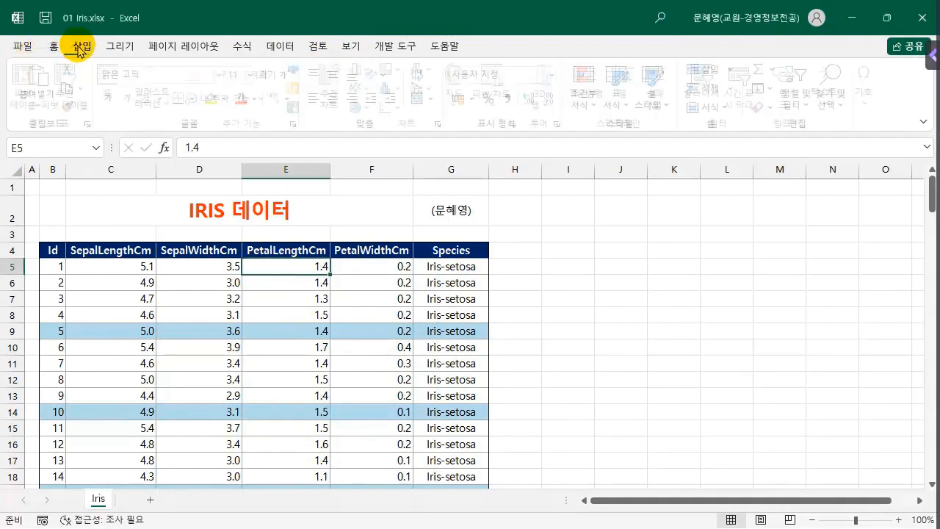
left_click(122, 47)
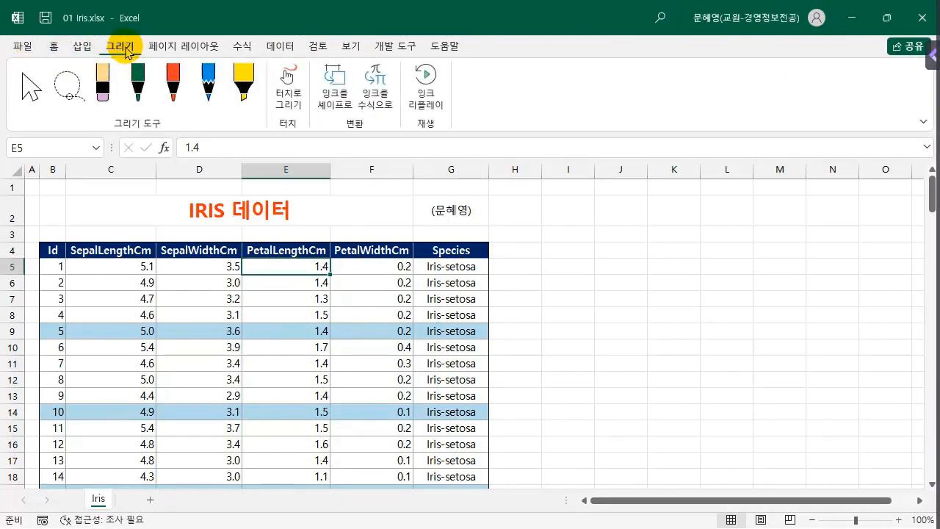
left_click(56, 49)
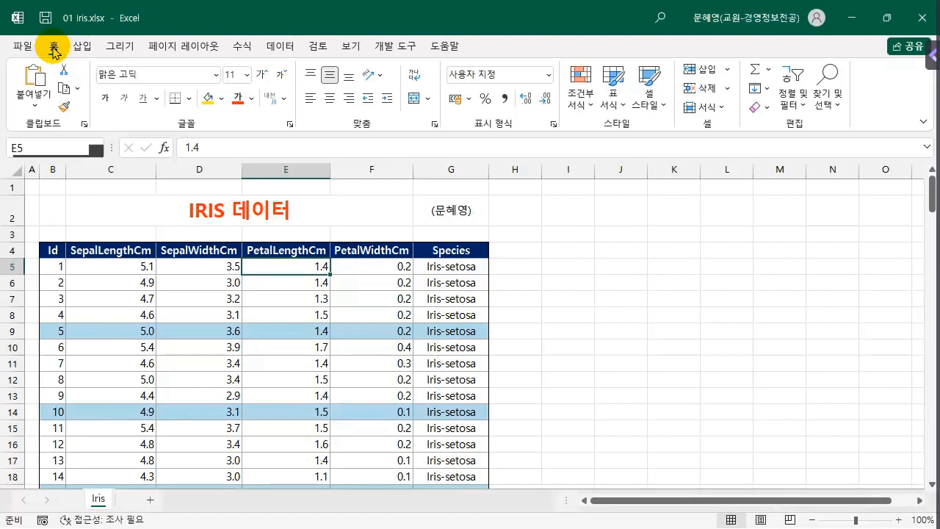
double_click(53, 48)
left_click(53, 48)
left_click(323, 257)
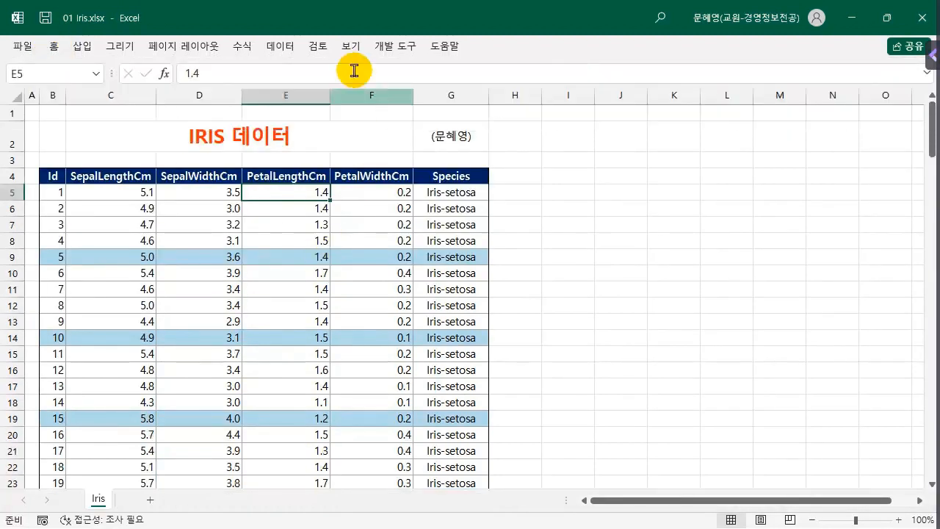
left_click(56, 50)
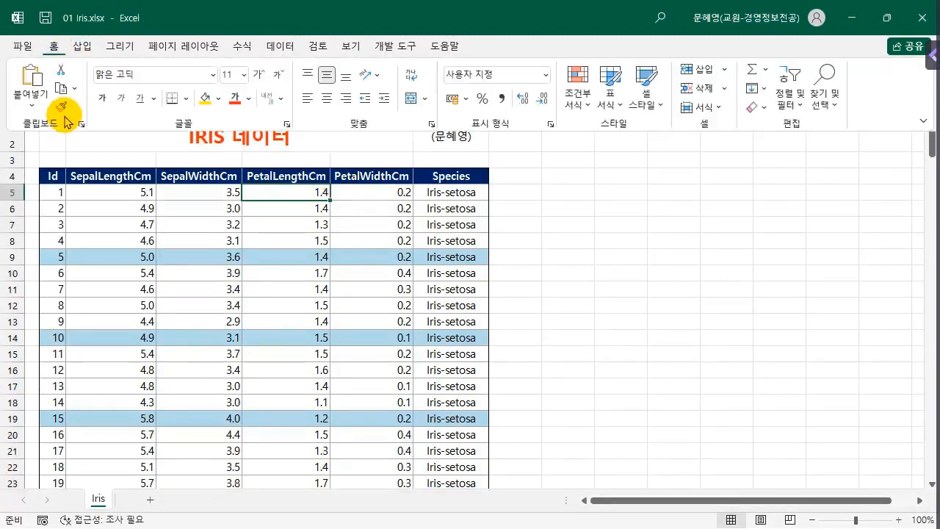
left_click(517, 200)
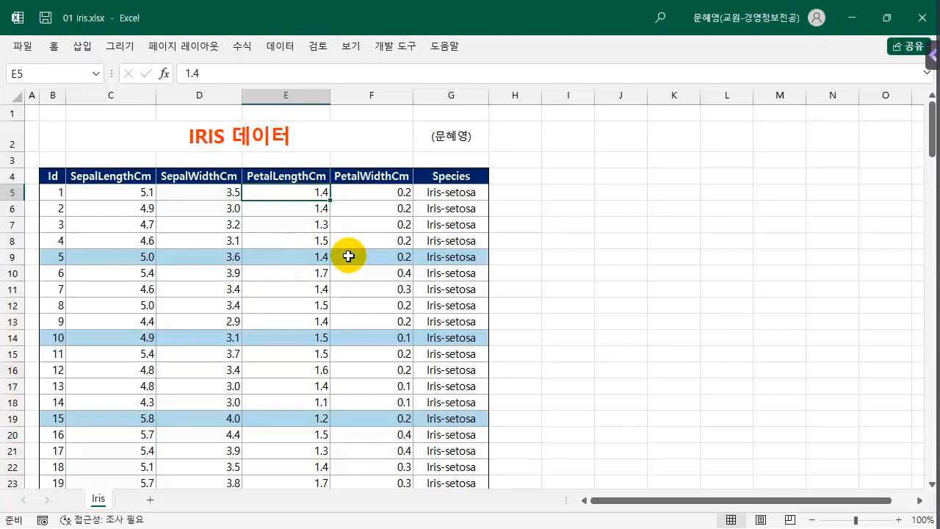
left_click(55, 47)
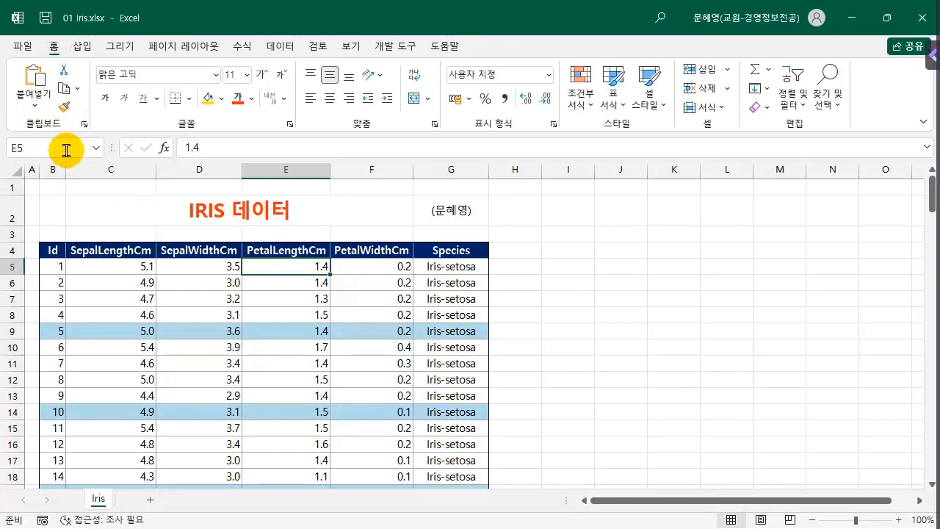
left_click(476, 215)
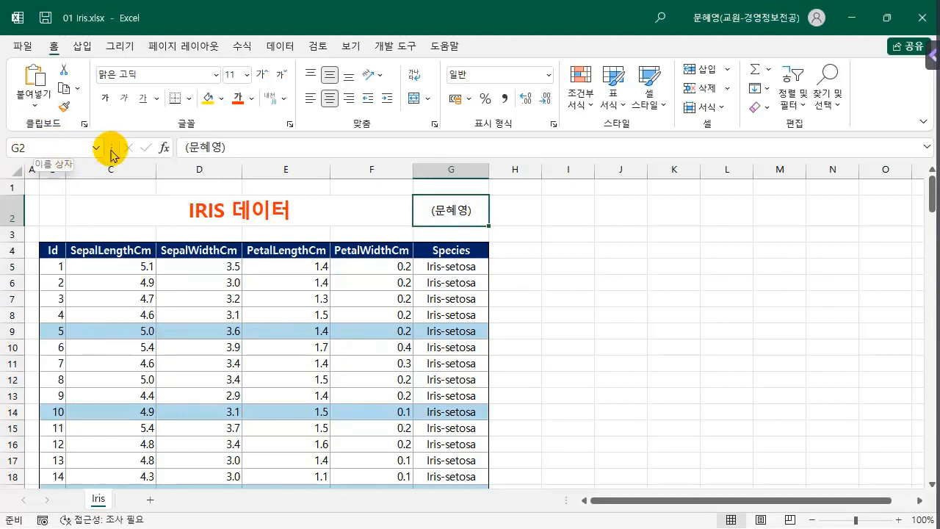
left_click(266, 146)
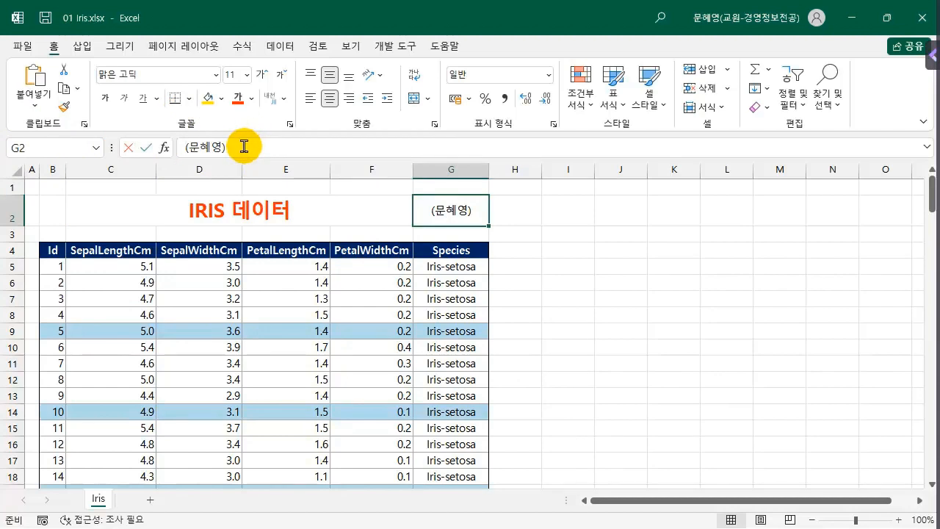
left_click(244, 146)
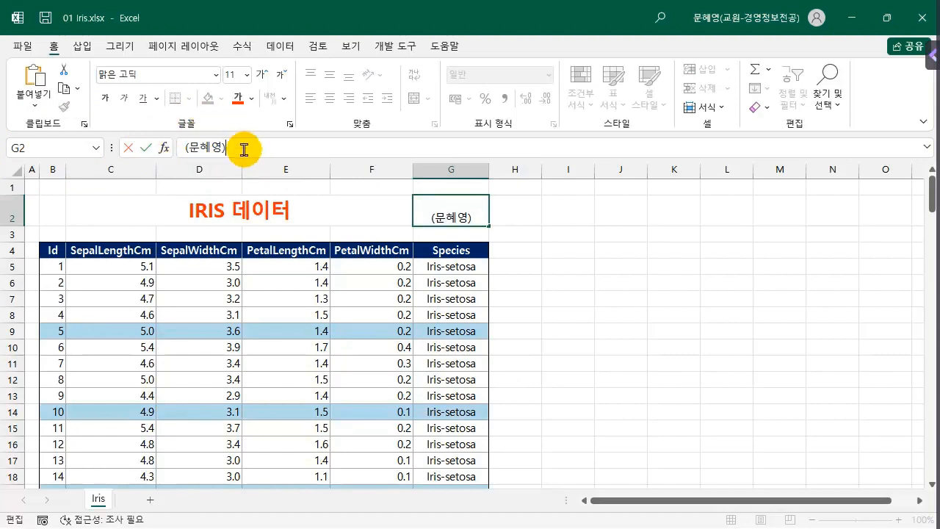
left_click(301, 285)
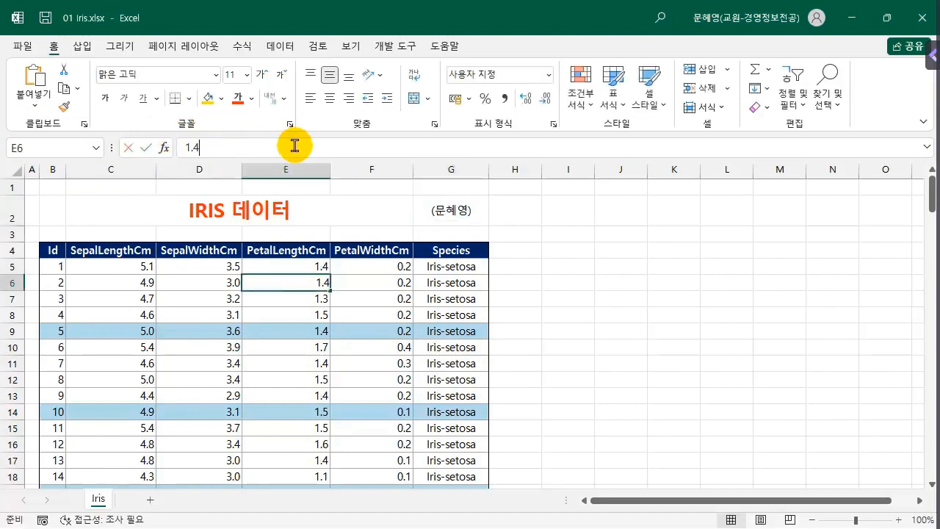
left_click(295, 145)
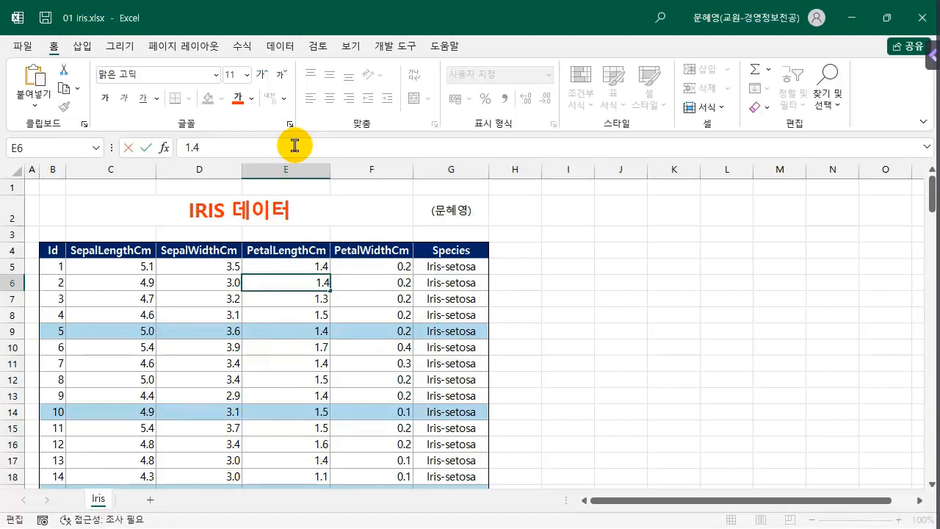
left_click(332, 328)
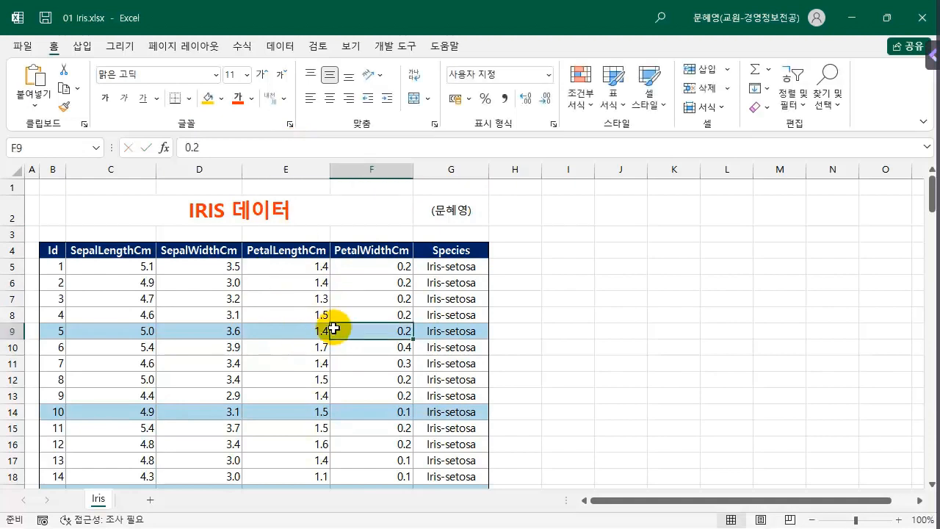
left_click(14, 171)
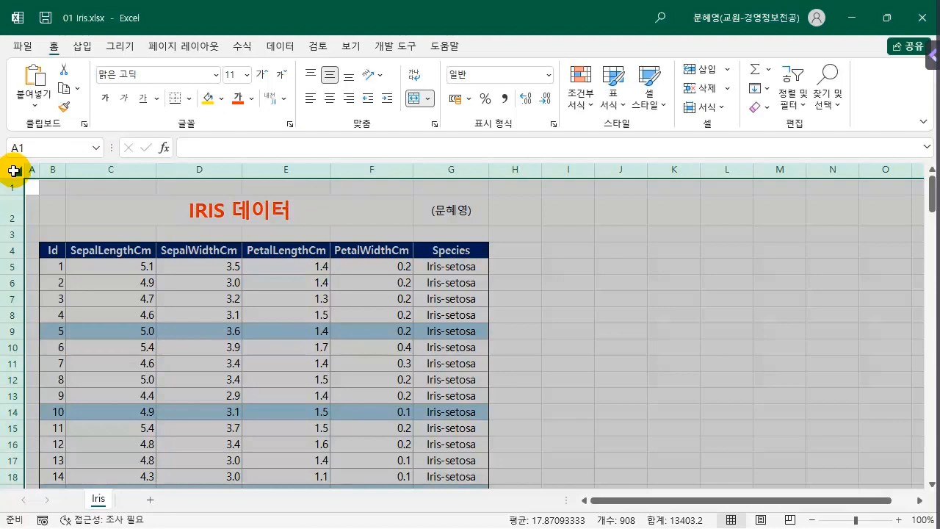
left_click(133, 298)
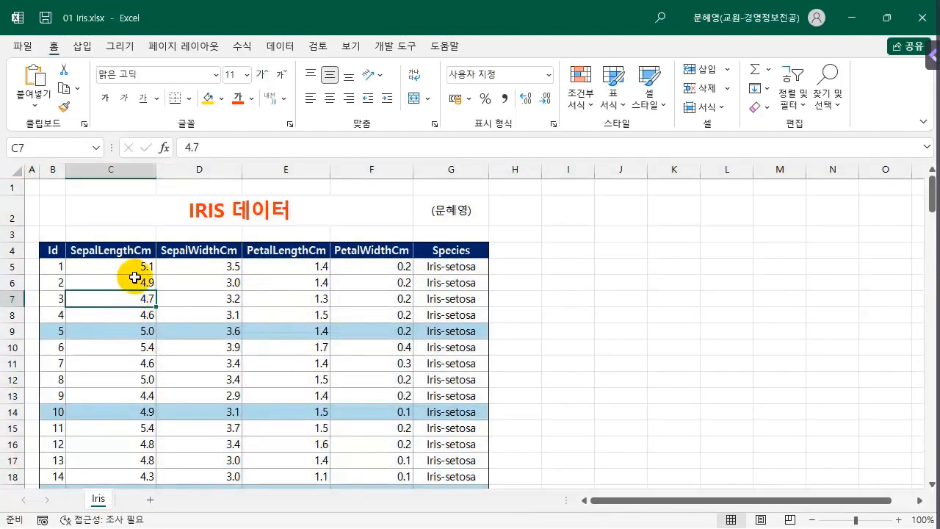
left_click(100, 169)
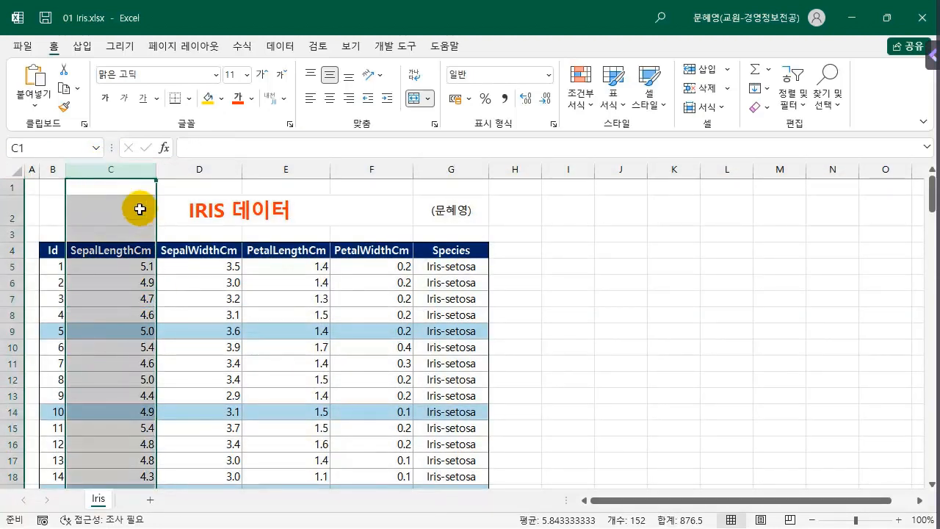
left_click(212, 169)
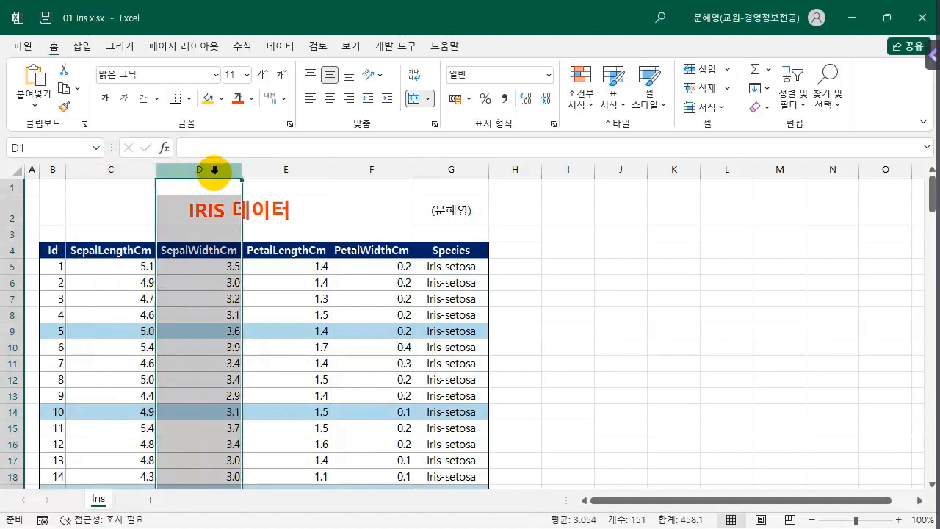
left_click(285, 168)
left_click(158, 317)
left_click(12, 252)
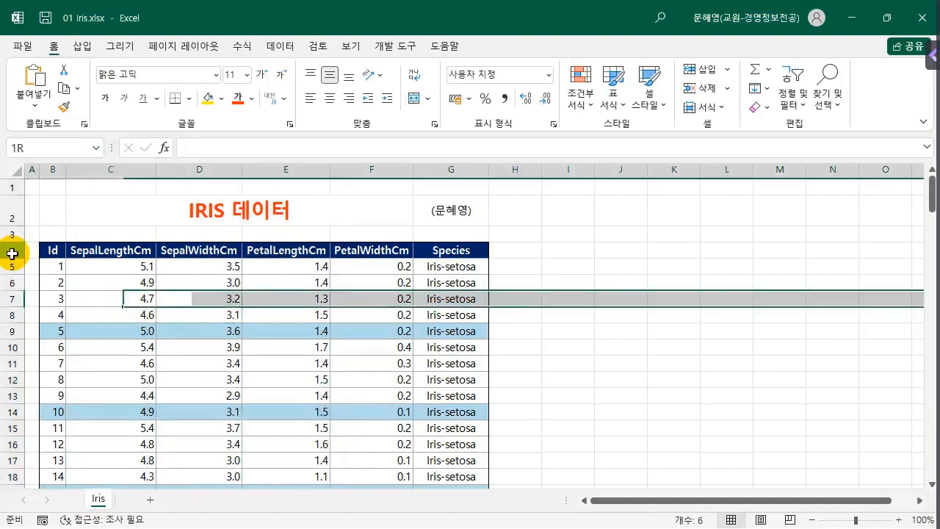
left_click(12, 266)
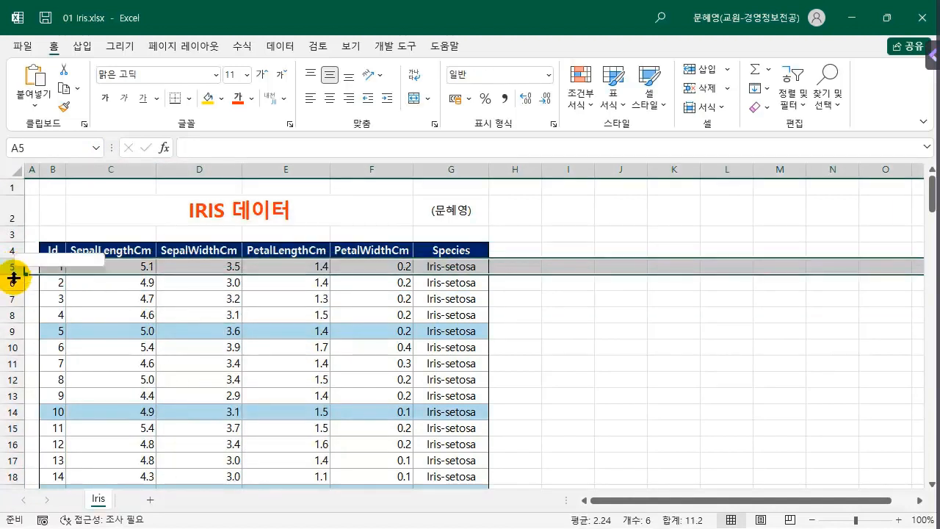
left_click(13, 282)
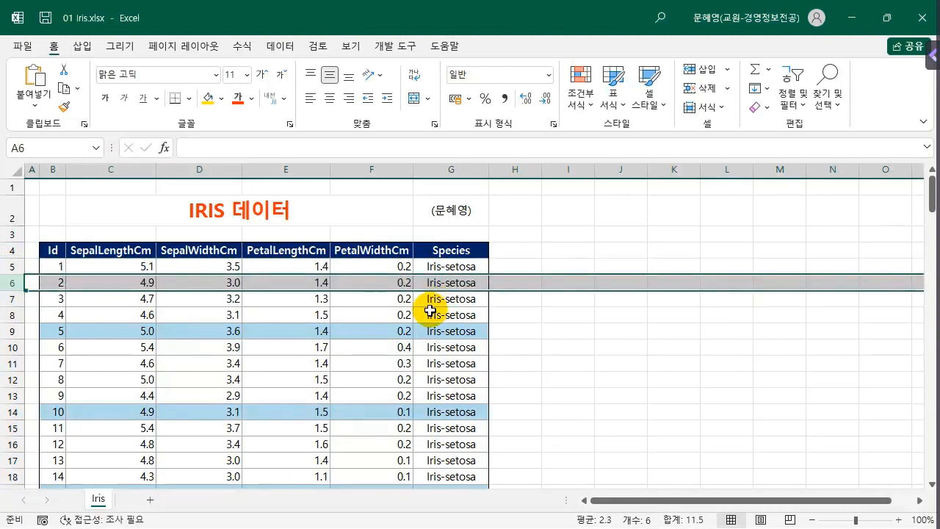
left_click(160, 302)
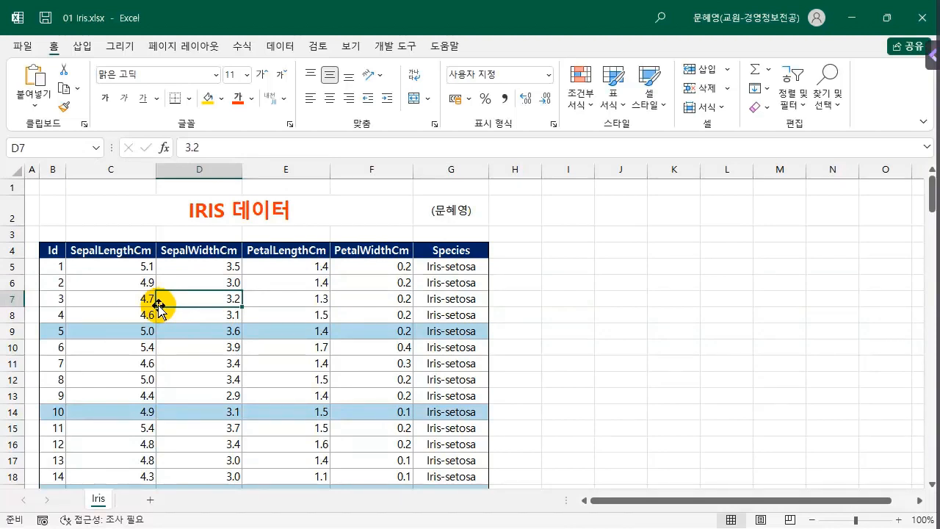
left_click(512, 252)
left_click(462, 215)
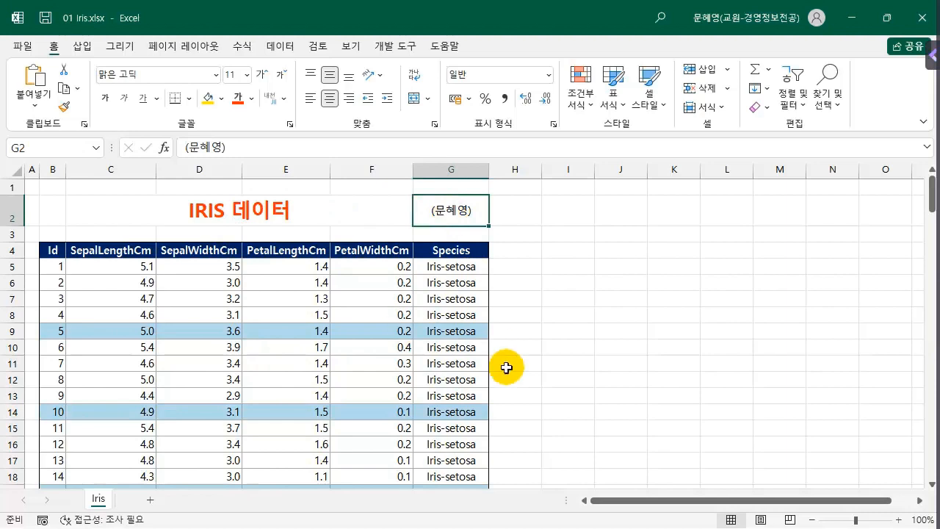
left_click(548, 293)
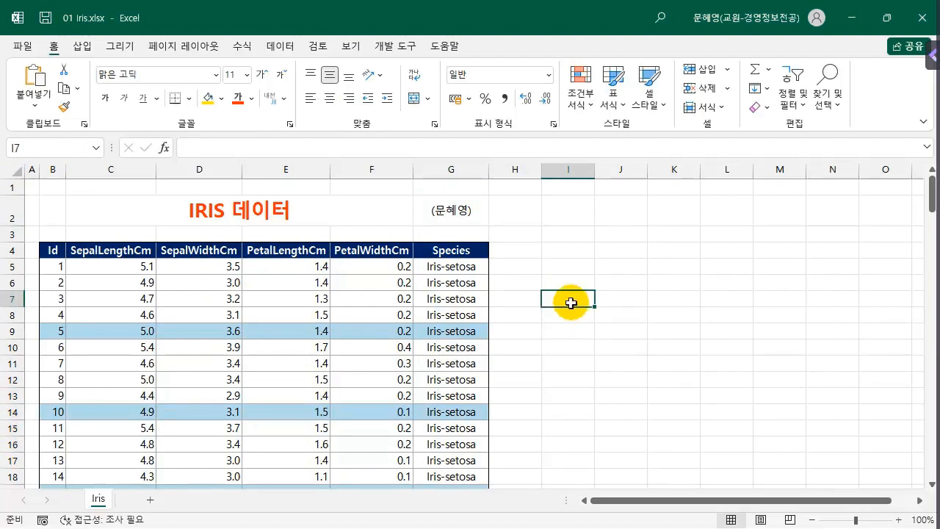
Enter =2^20 (1048576) in C1048574 on the bottom row, then jump from D1048574 to column XFD.
key("ctrl+Down")
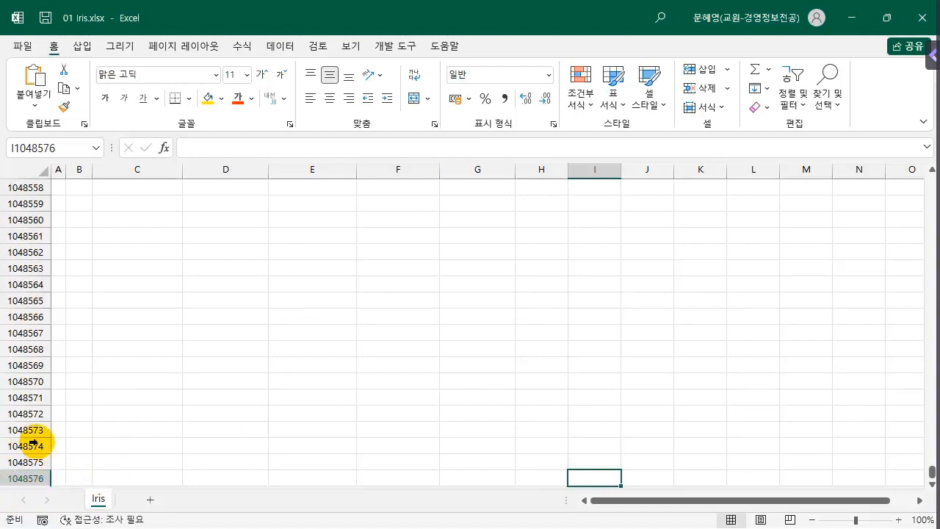
left_click(141, 445)
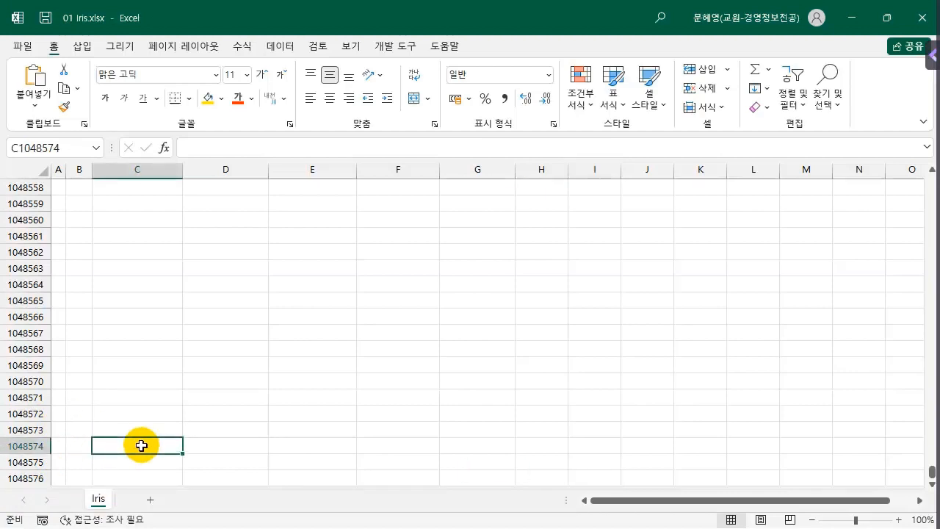
type("=2^2")
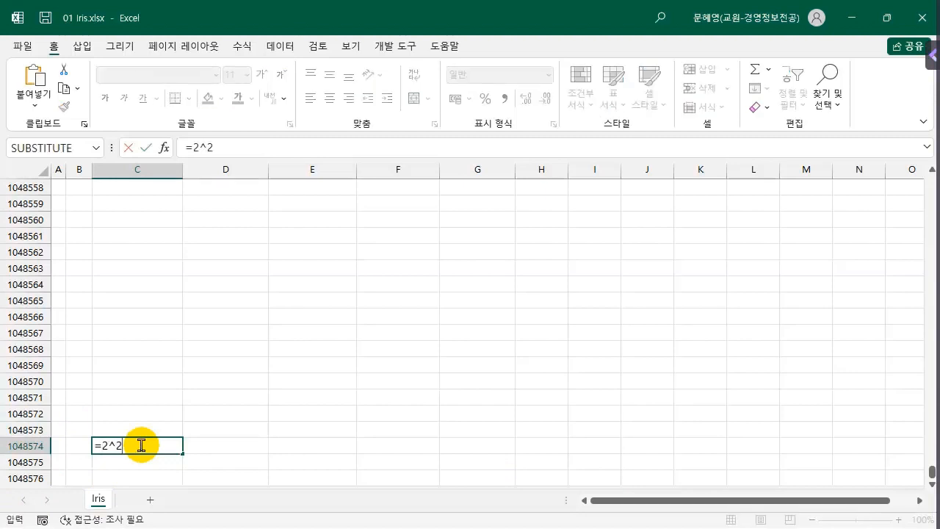
key("Return")
left_click(137, 445)
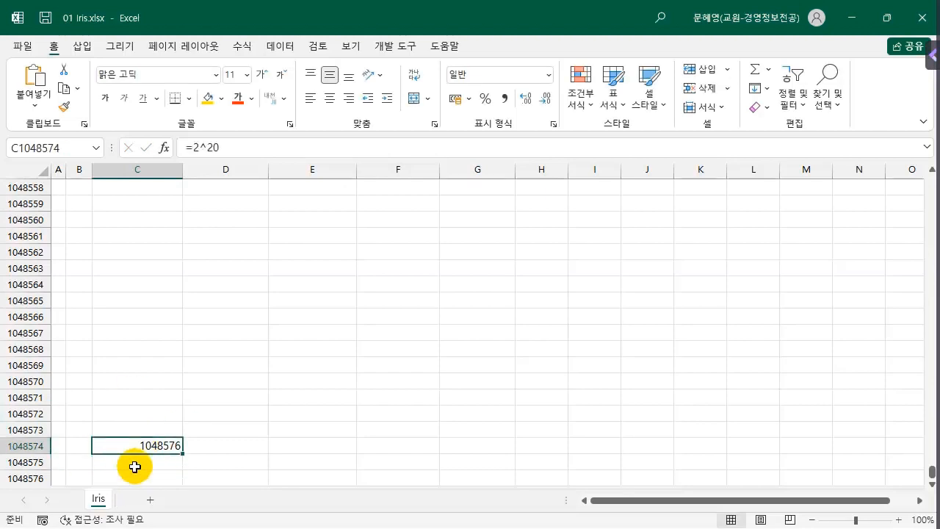
left_click(251, 441)
key("ctrl+Right")
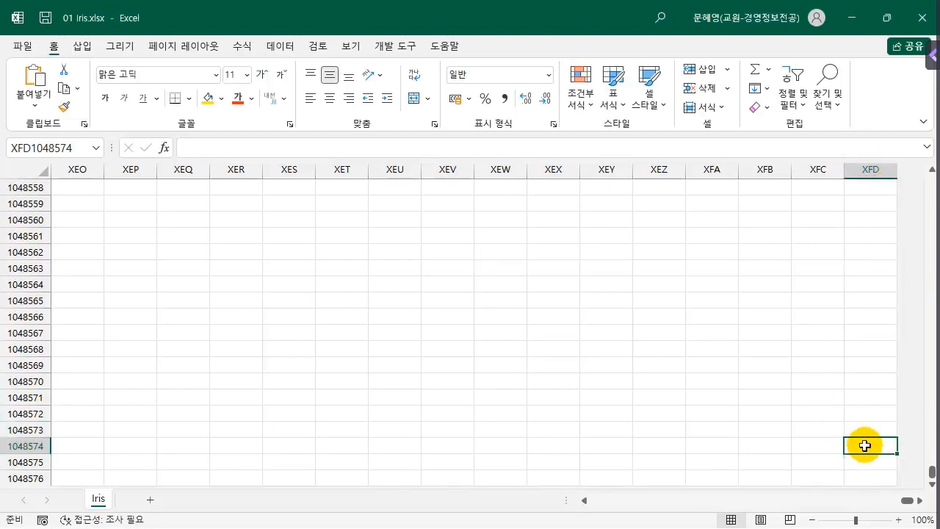
Confirm 16384 columns in XFD1048575 with =COLUMN() and =2^14, then return to A1.
type("=")
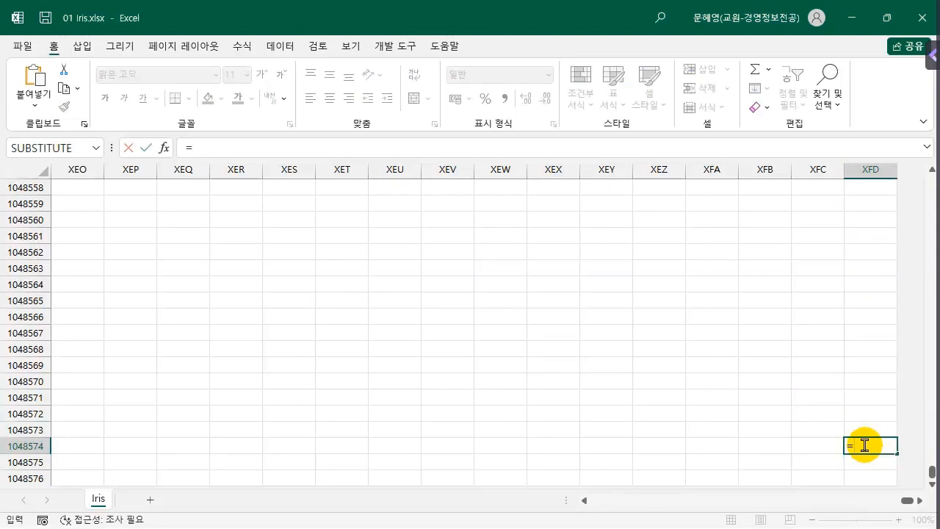
type("col")
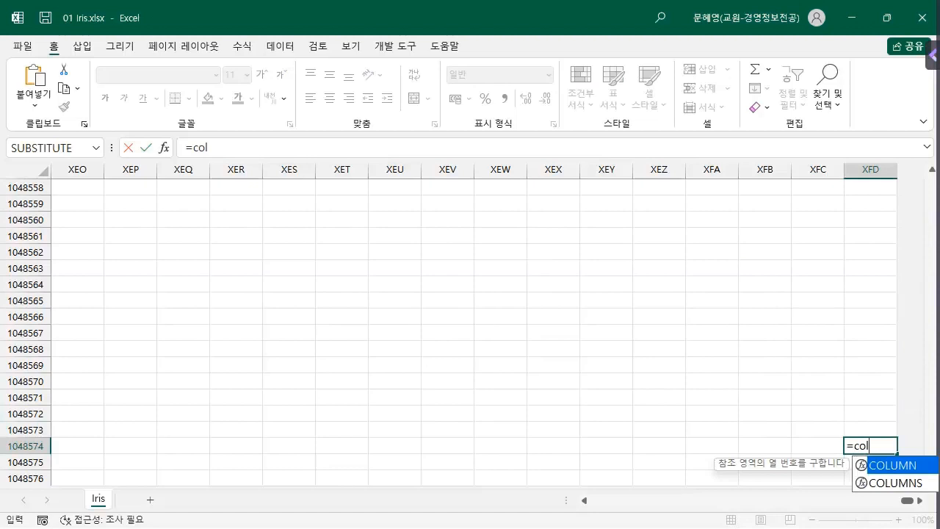
double_click(895, 466)
key("Return")
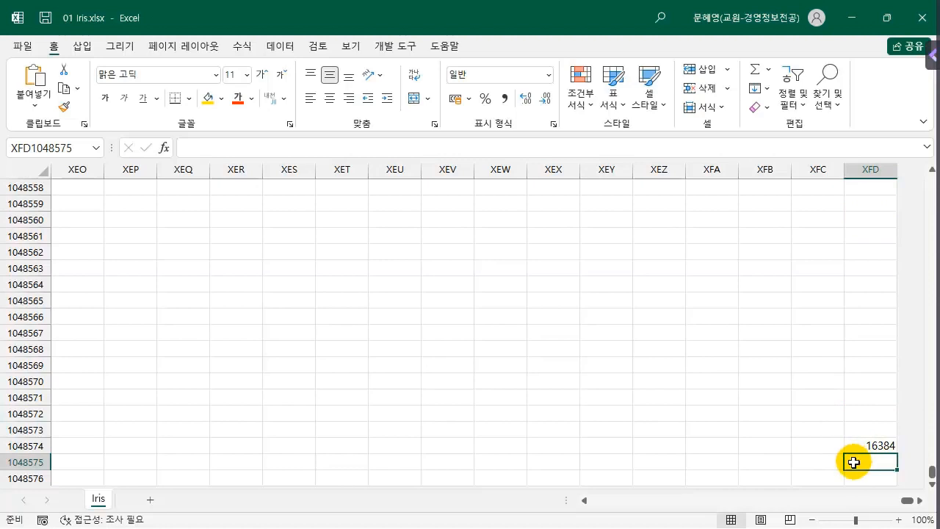
type("=2^14")
key("Return")
left_click(853, 464)
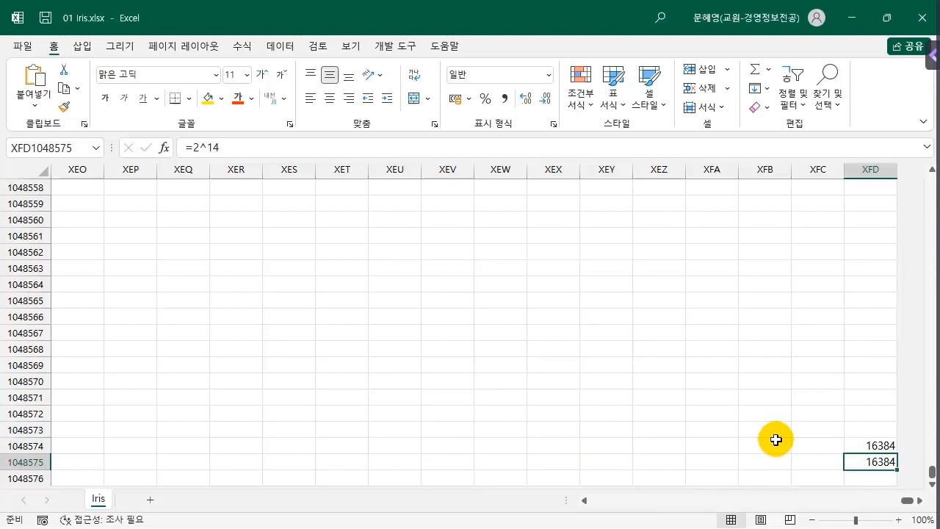
key("ctrl+Left")
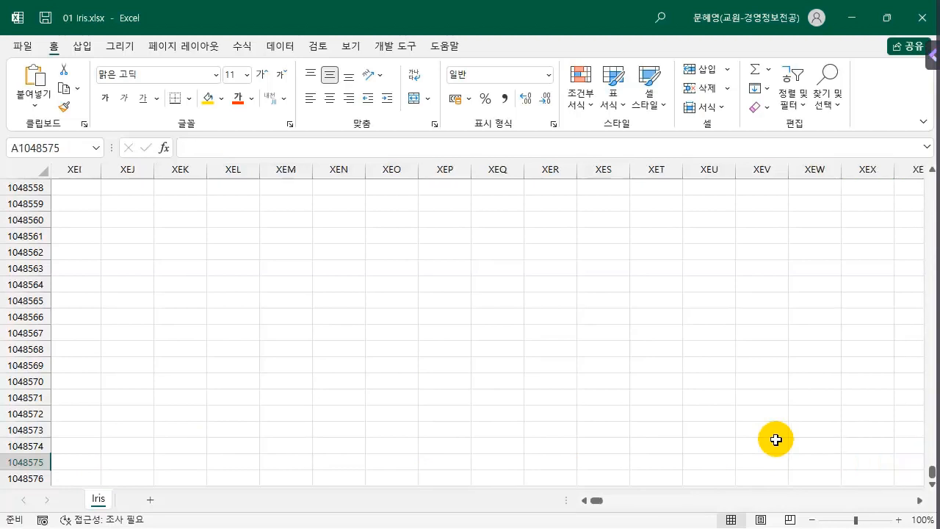
key("ctrl+Home")
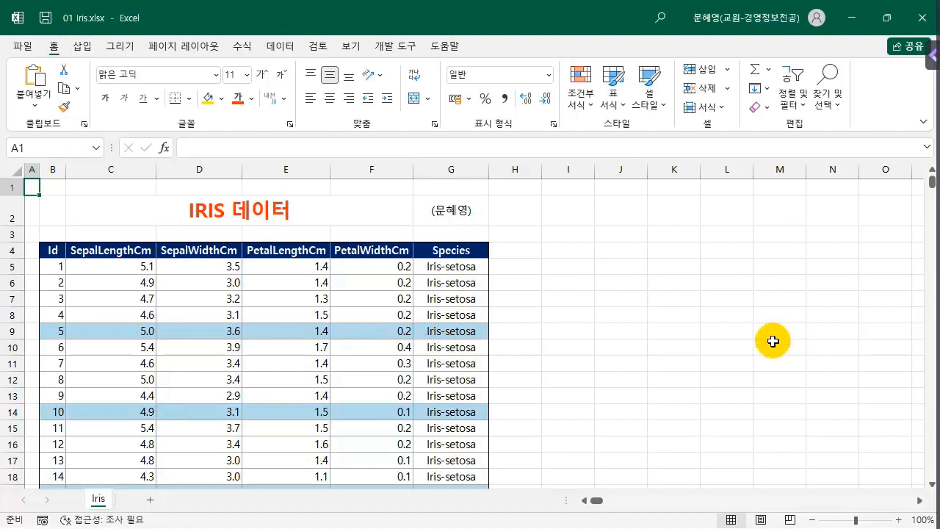
left_click(608, 321)
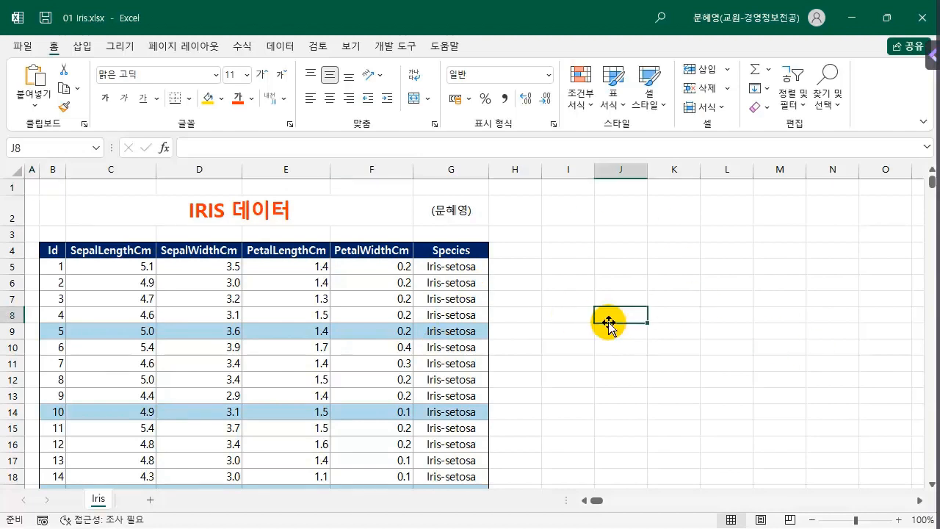
key("F5")
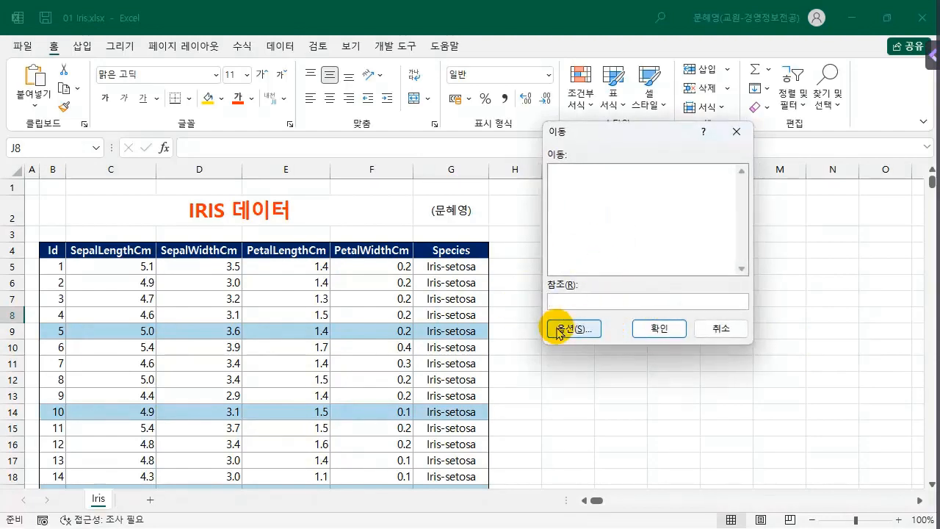
type("k9999")
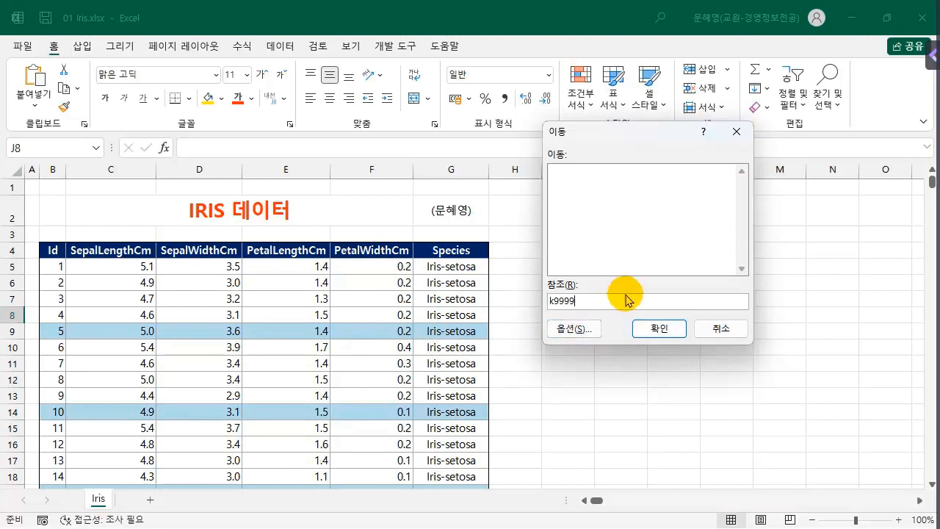
left_click(661, 329)
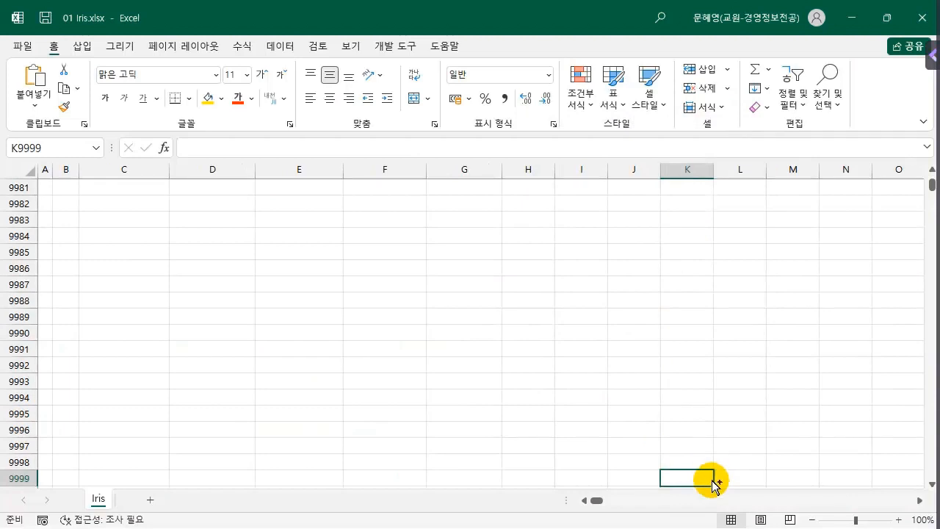
key("ctrl+Home")
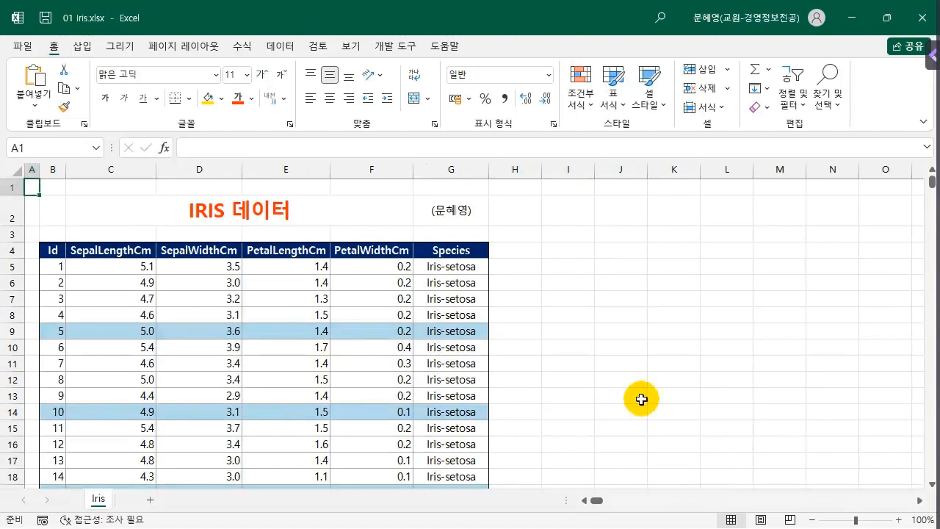
left_click(150, 500)
left_click(200, 501)
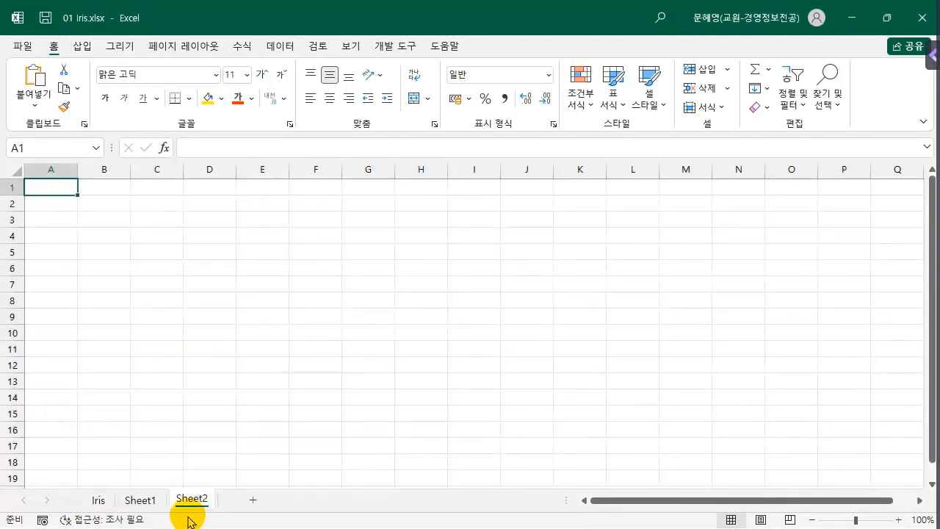
right_click(194, 499)
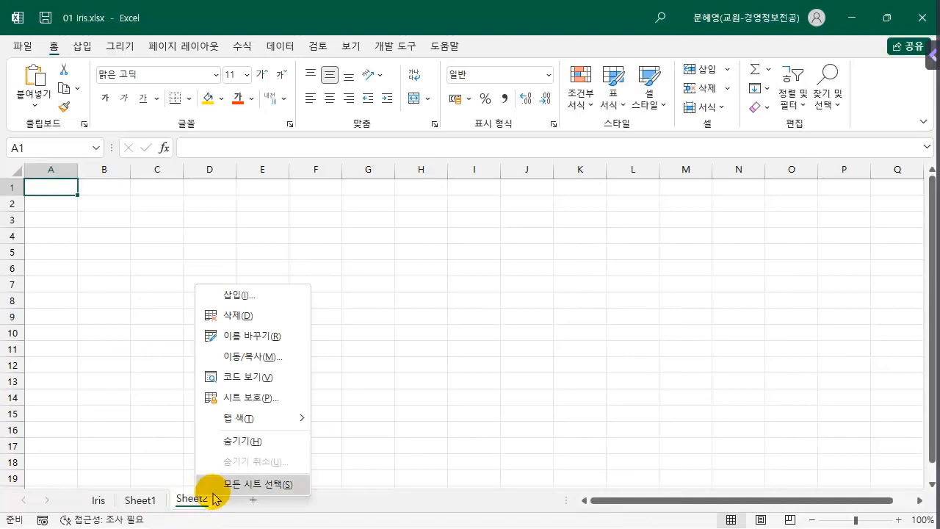
left_click(265, 315)
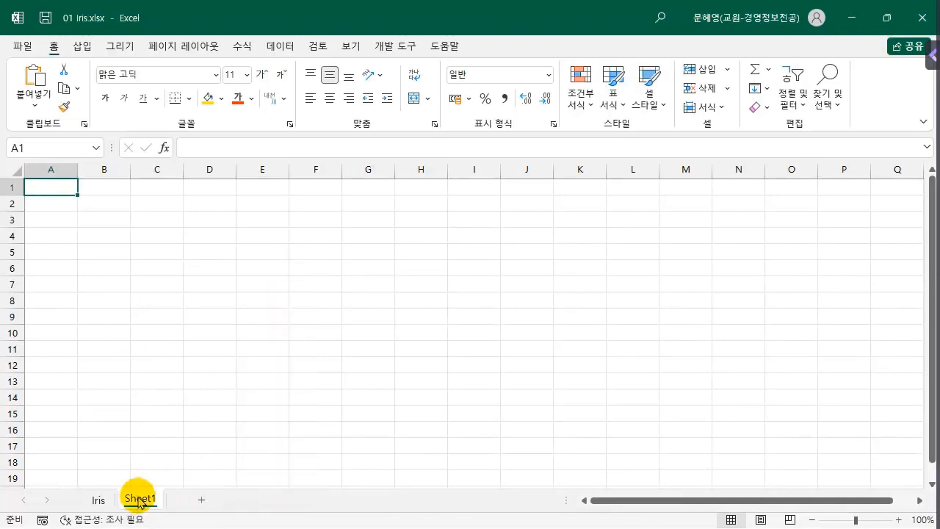
right_click(139, 503)
left_click(195, 315)
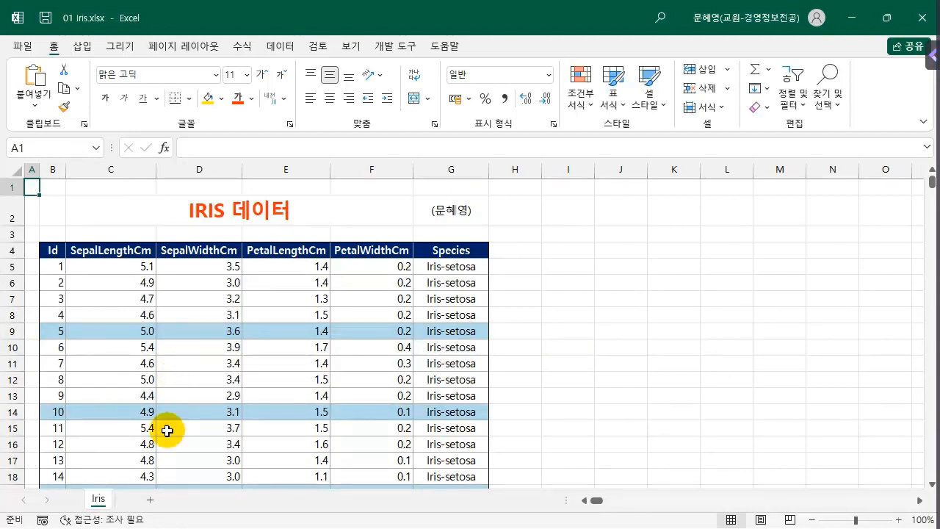
left_click(150, 500)
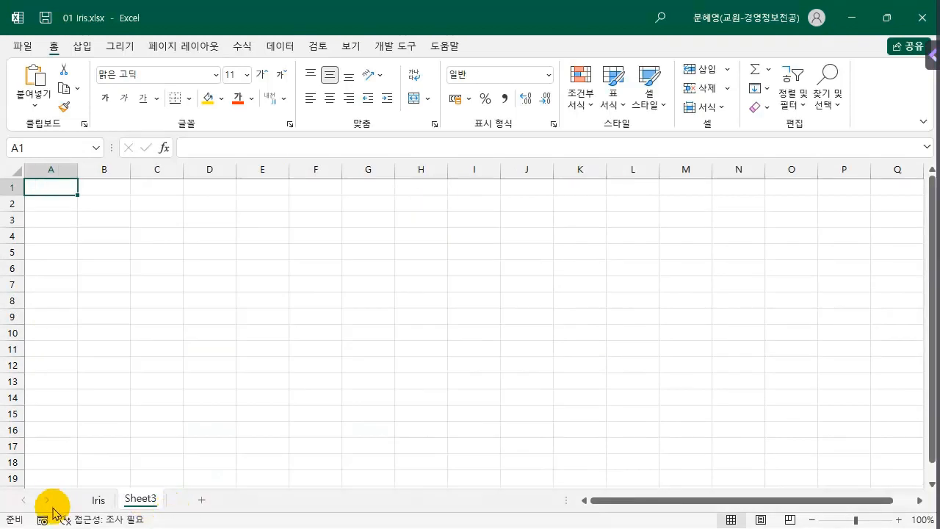
left_click(100, 502)
right_click(133, 506)
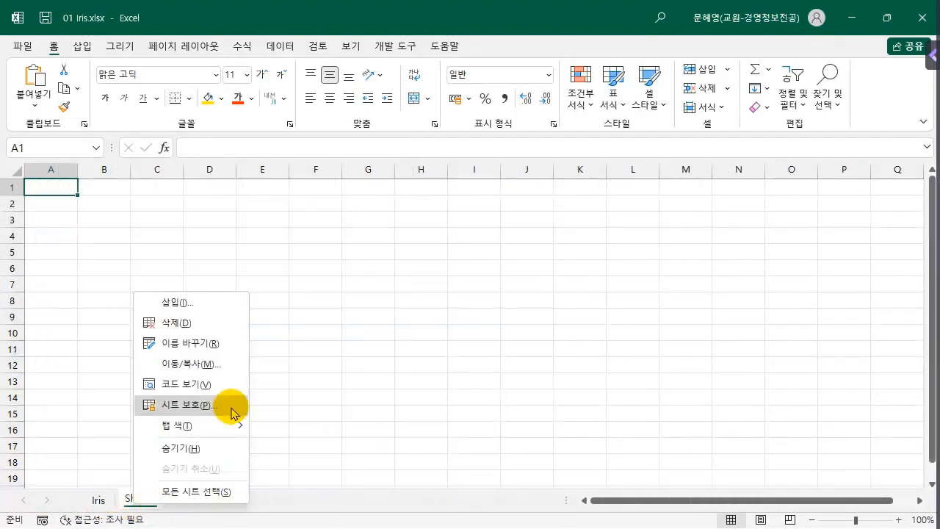
left_click(222, 323)
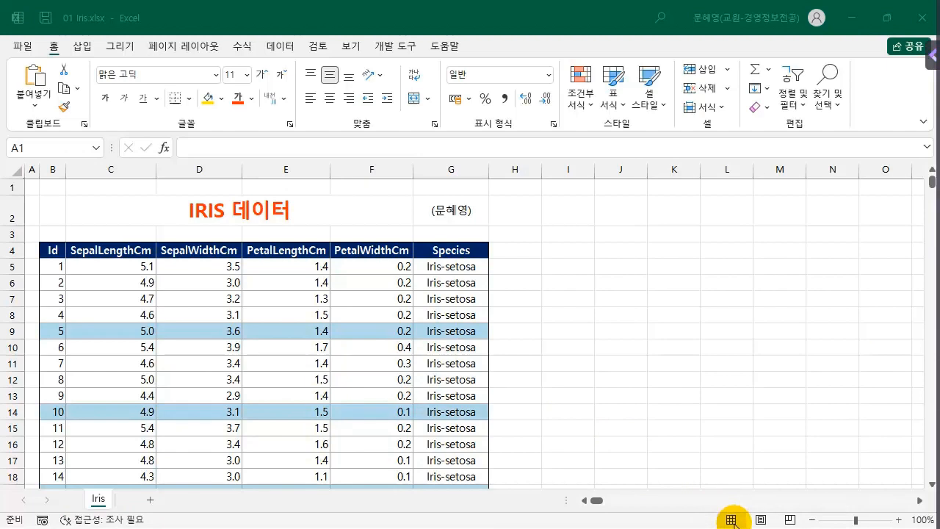
Try Page Layout and Page Break Preview views, then return the sheet to Normal view.
left_click(723, 460)
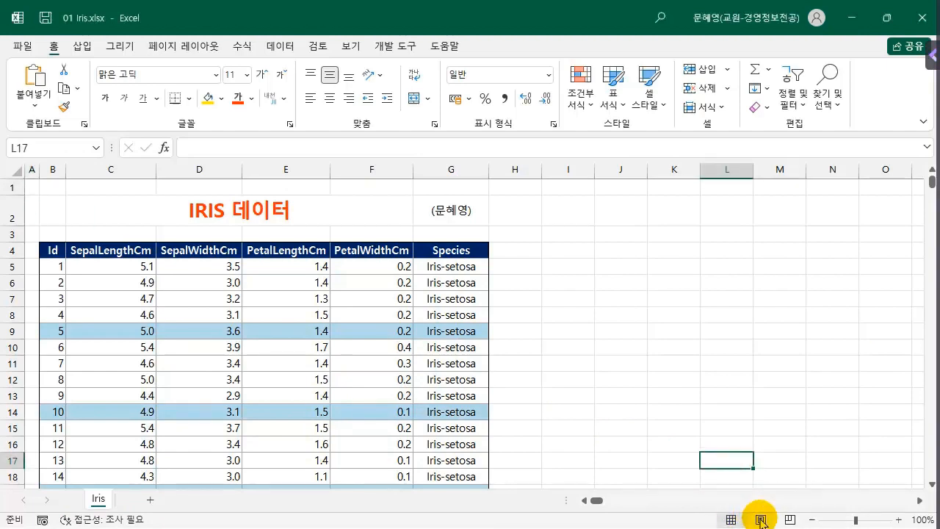
left_click(760, 519)
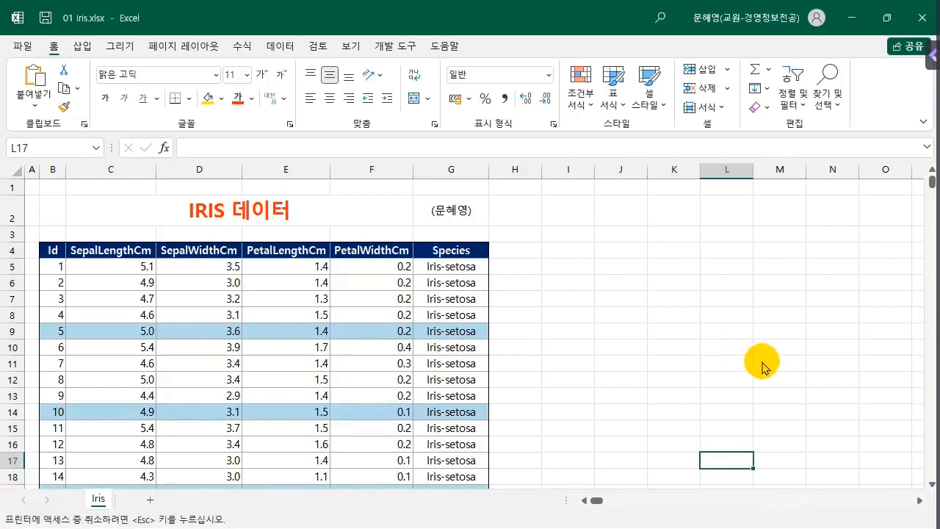
left_click(731, 376)
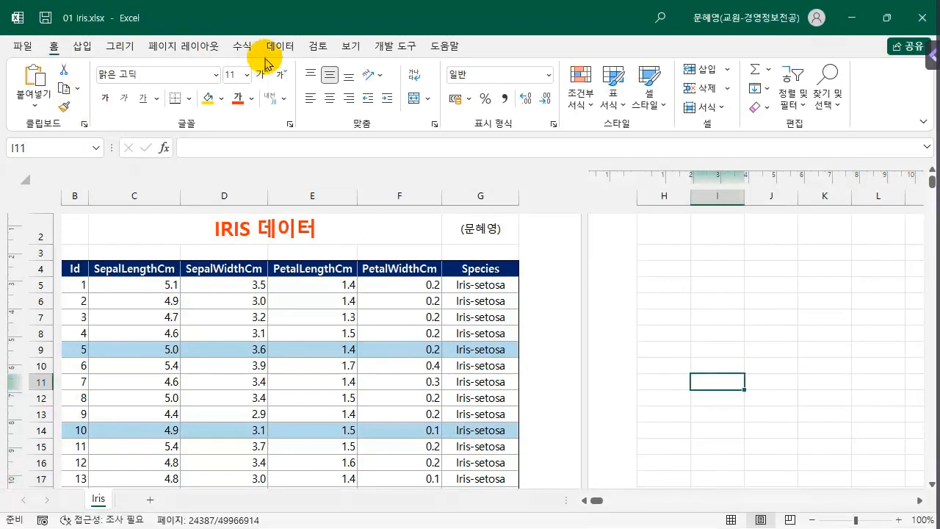
left_click(357, 47)
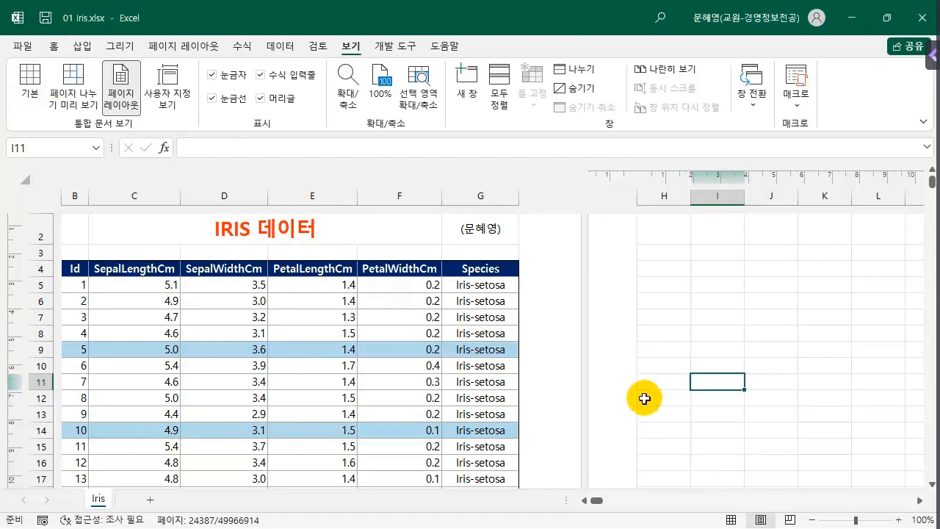
left_click(790, 521)
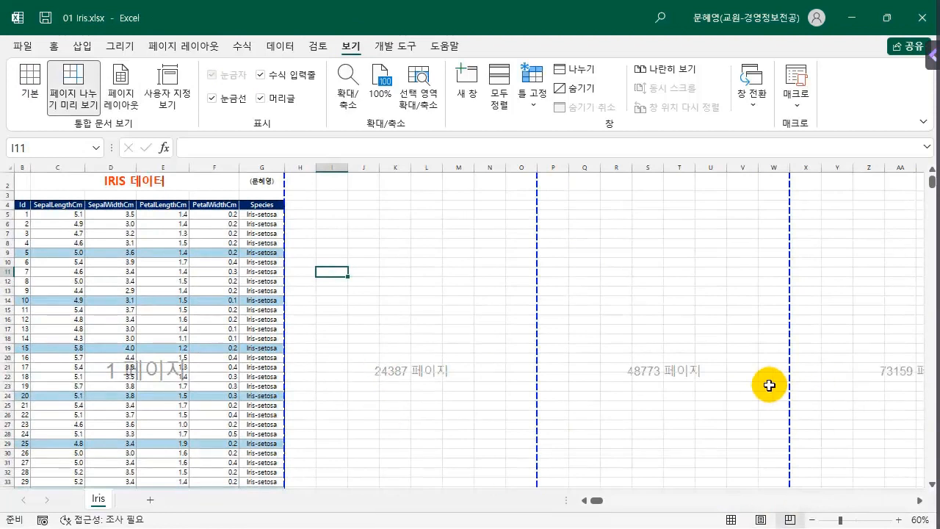
left_click(731, 520)
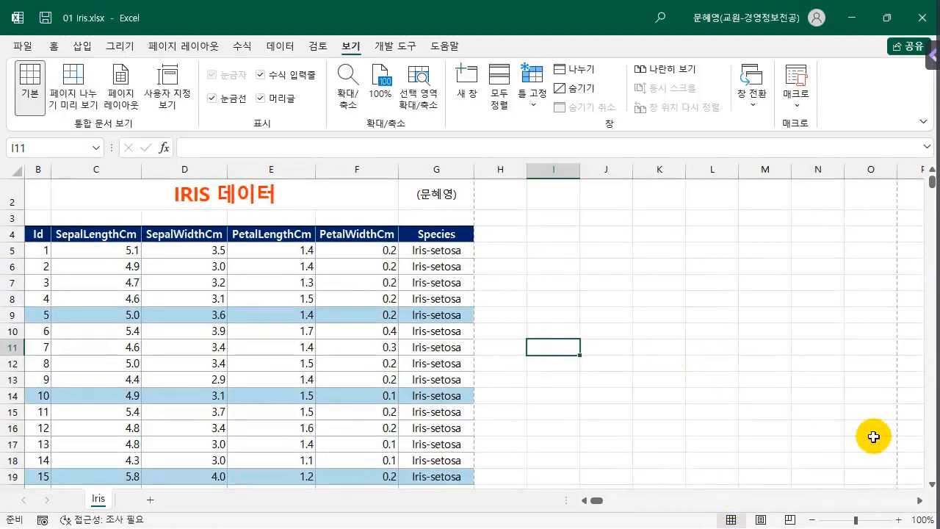
Zoom the sheet out and in, reset it to 100%, and select F9.
left_click(813, 519)
left_click(813, 520)
left_click(812, 520)
left_click(813, 519)
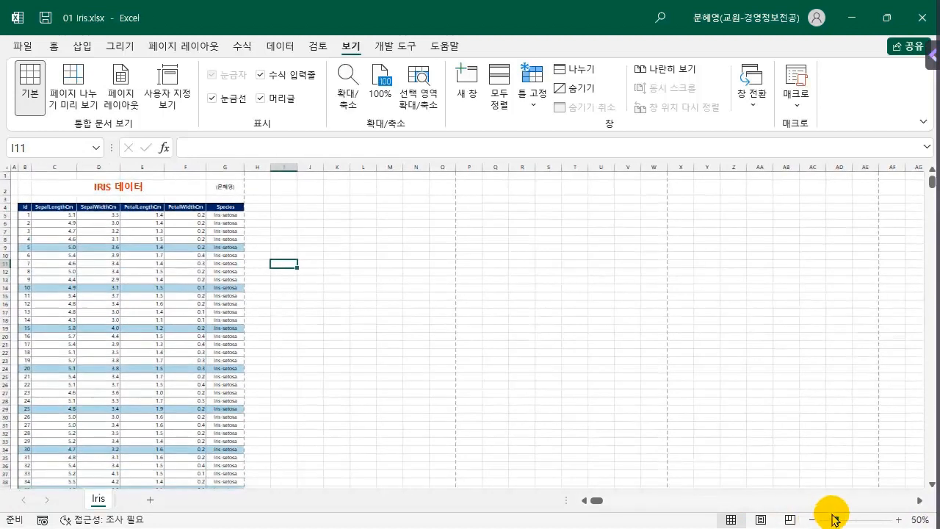
left_click(897, 519)
left_click(897, 519)
left_click(897, 520)
left_click(897, 520)
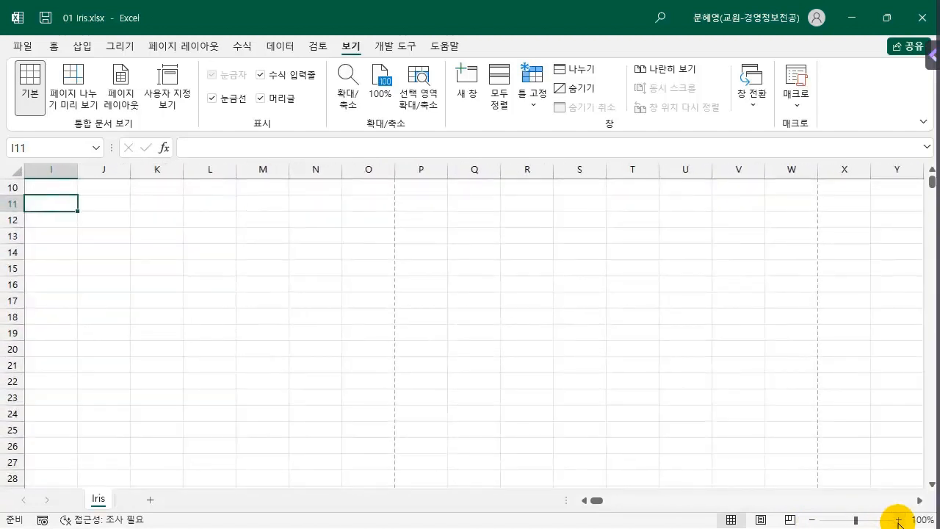
left_click(425, 351)
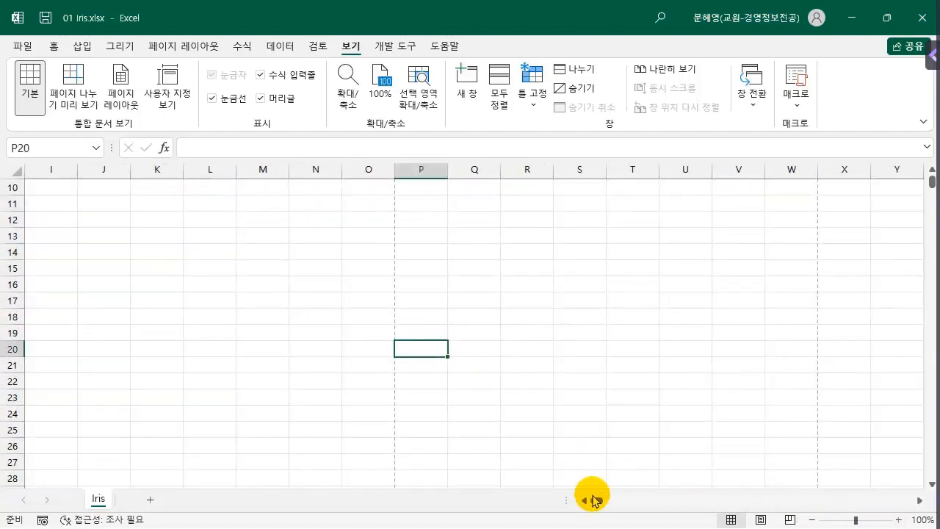
scroll(573, 496, "left", 5)
left_click_drag(919, 188, 909, 157)
left_click(381, 338)
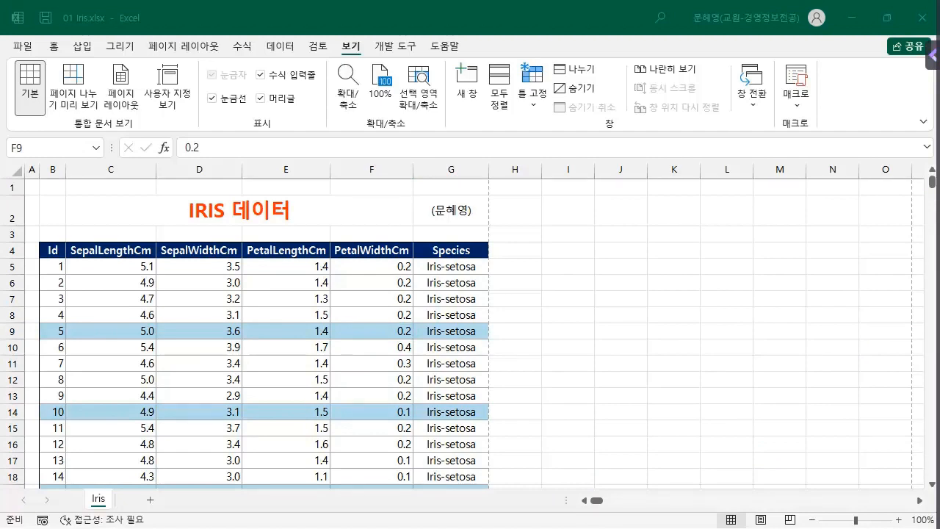
Select D7:F10 and apply the standard yellow Fill Color from the 홈 tab.
left_click(360, 300)
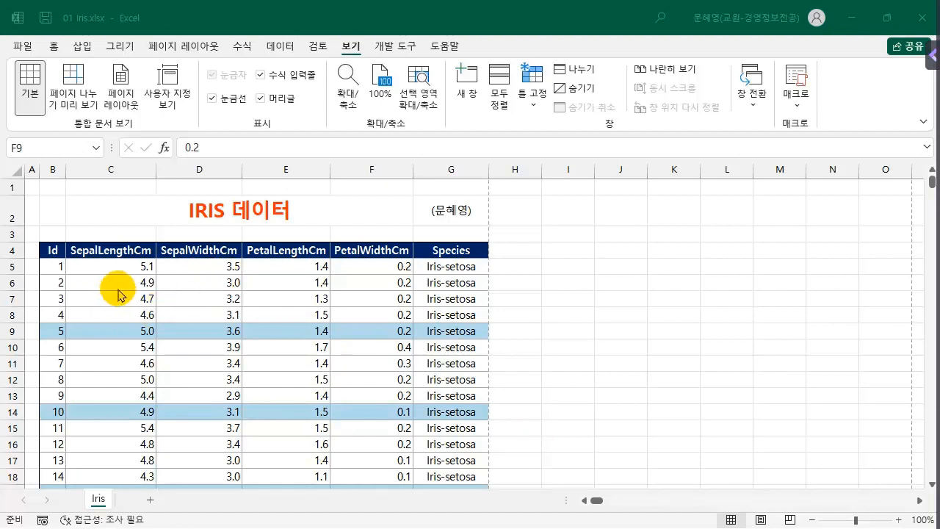
left_click(166, 276)
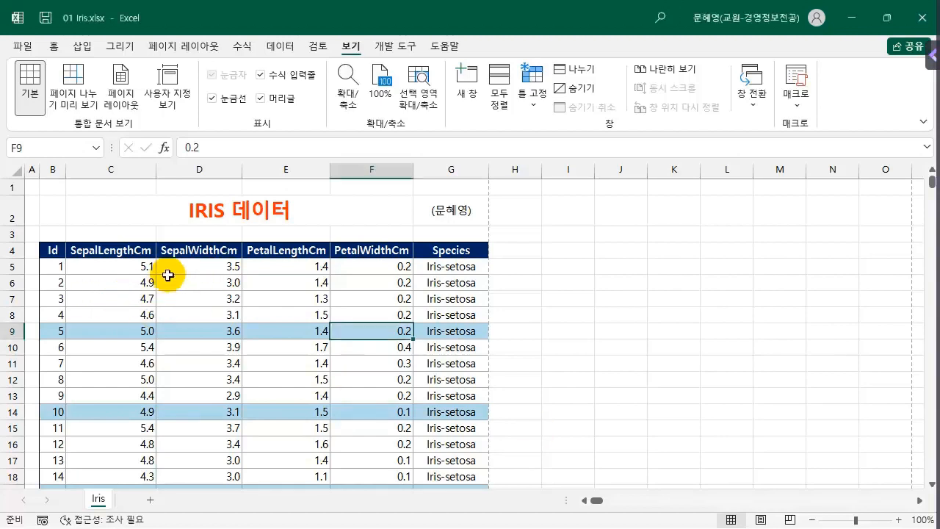
left_click(203, 299)
left_click_drag(202, 299, 385, 353)
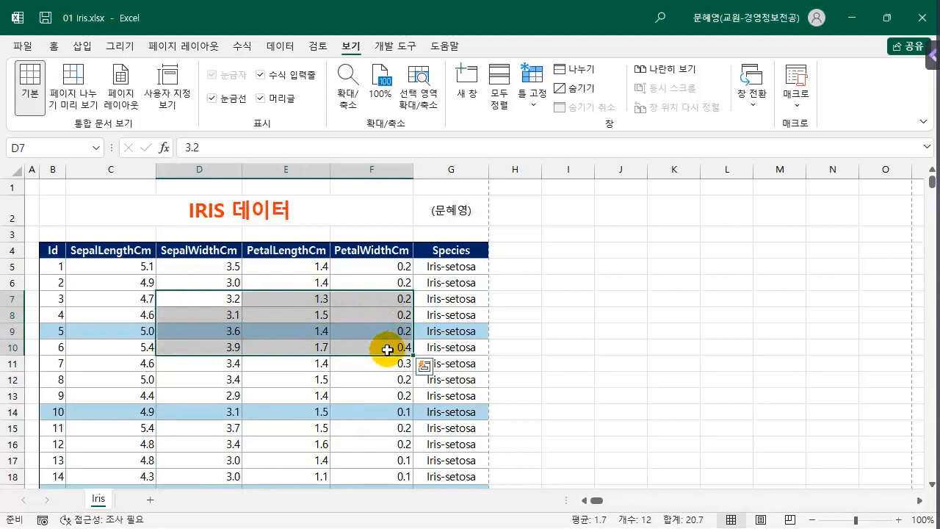
left_click(53, 46)
left_click(221, 99)
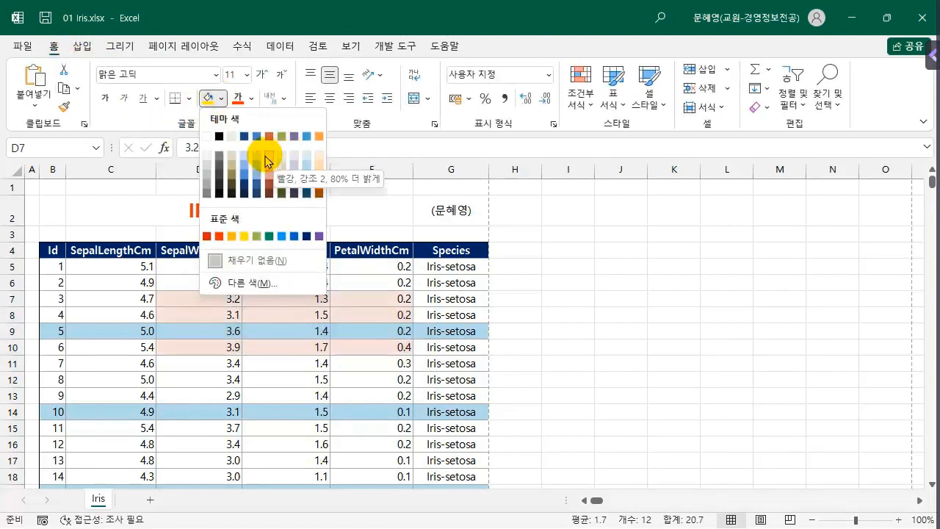
left_click(245, 236)
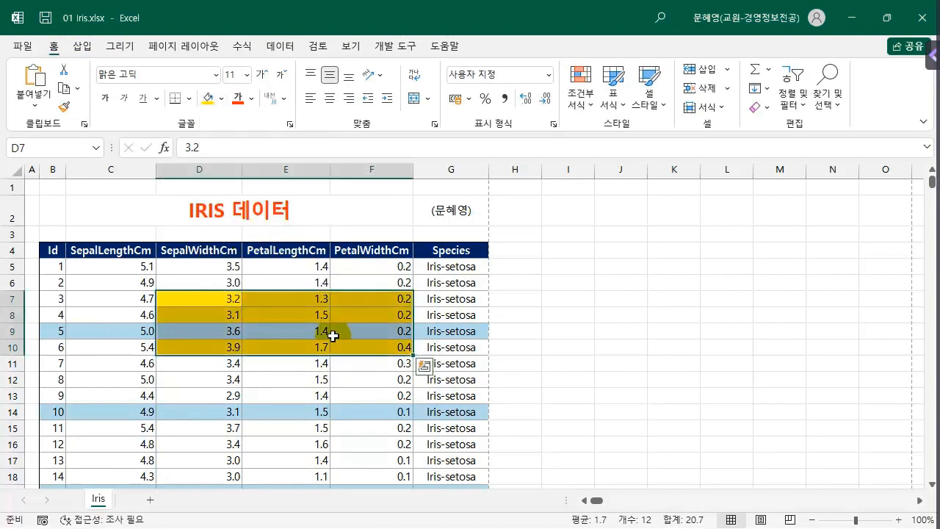
left_click(269, 314)
left_click(213, 302)
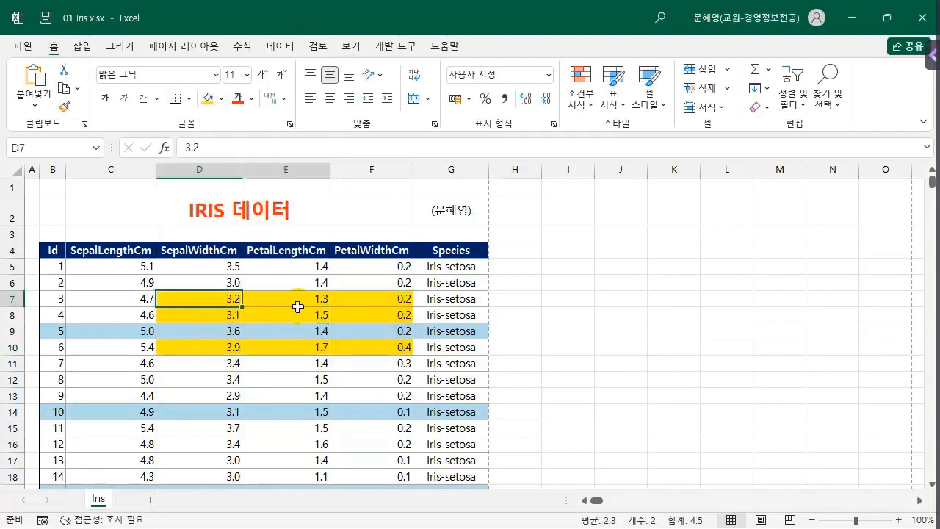
left_click_drag(213, 302, 385, 344)
left_click(193, 298)
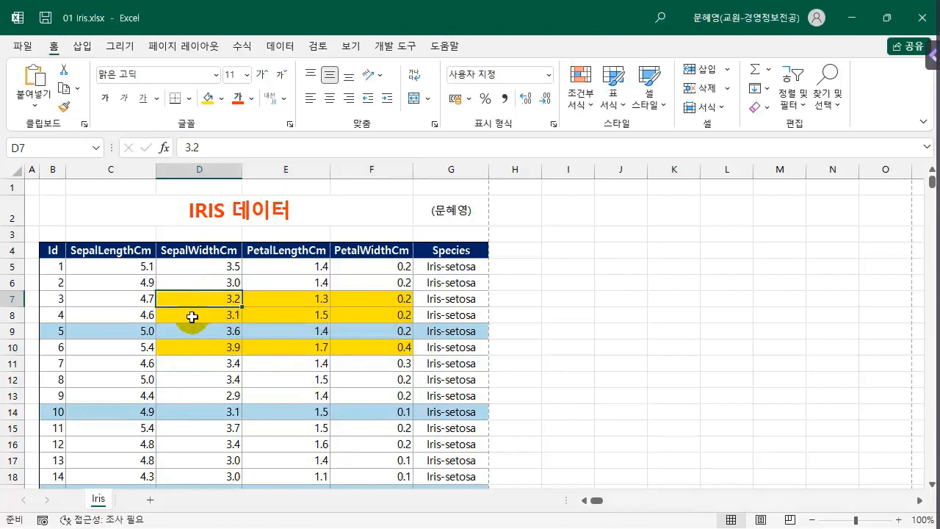
left_click(396, 348, "shift")
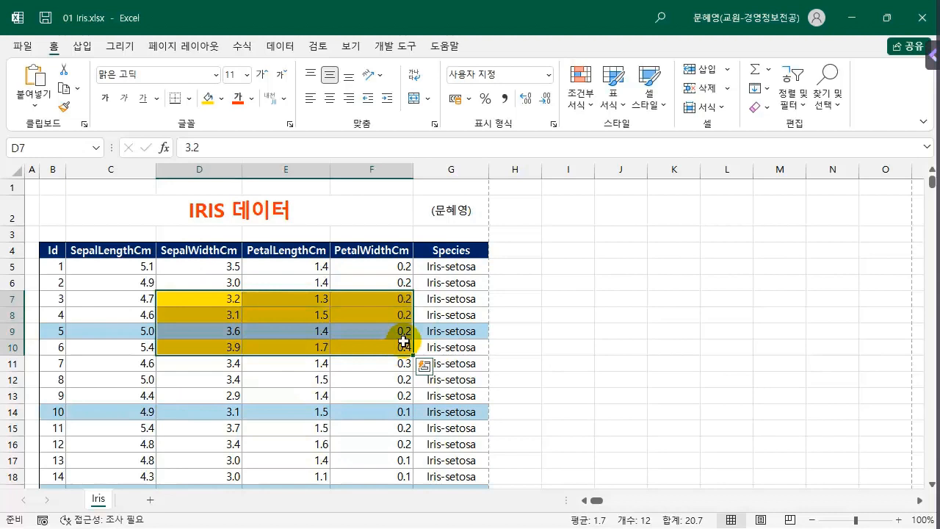
left_click(504, 375)
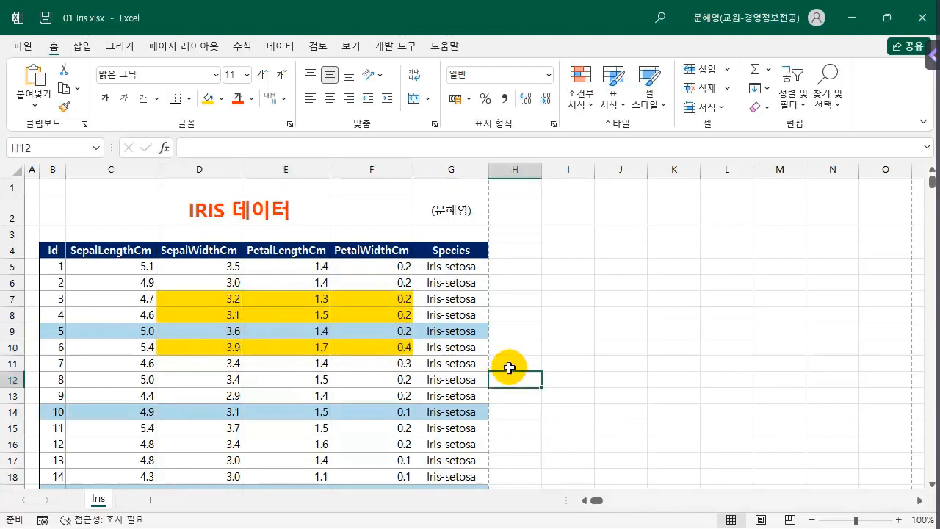
left_click(215, 298)
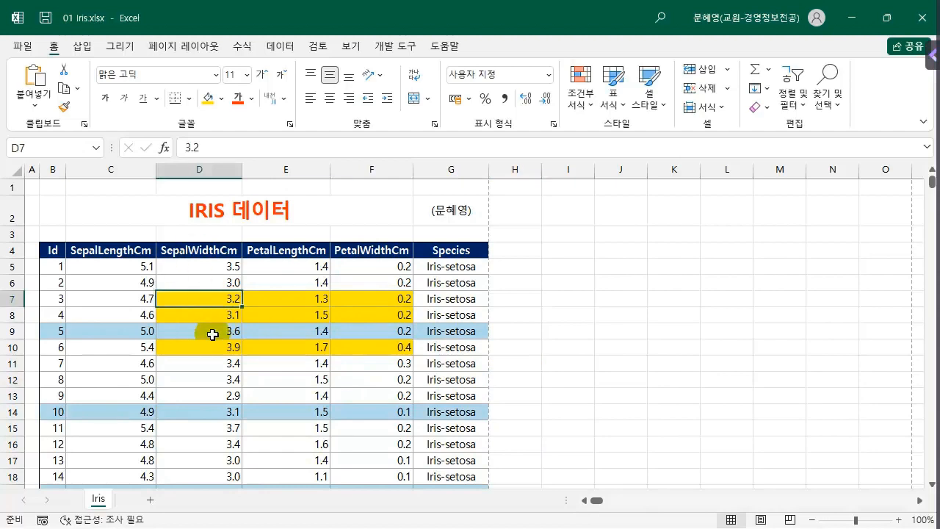
left_click(279, 299, "ctrl")
left_click(363, 316, "ctrl")
left_click(378, 348, "ctrl")
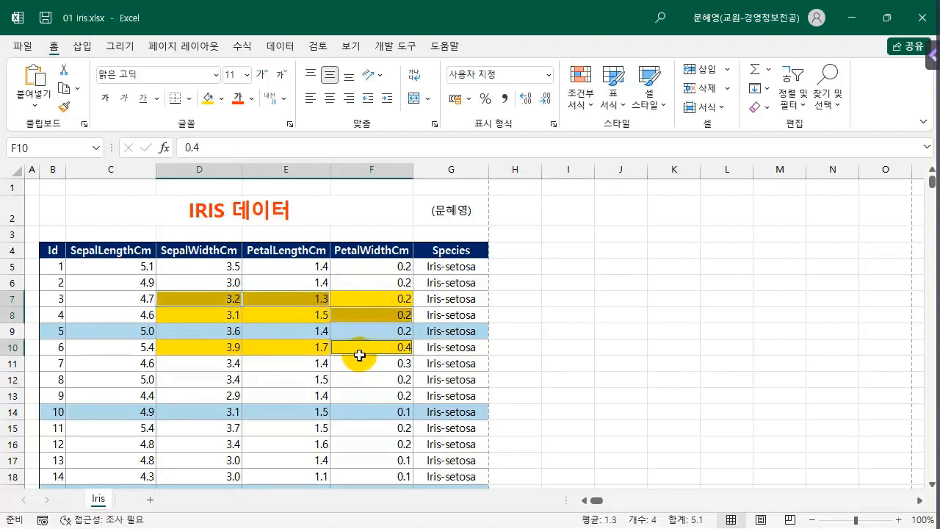
left_click(295, 350, "ctrl")
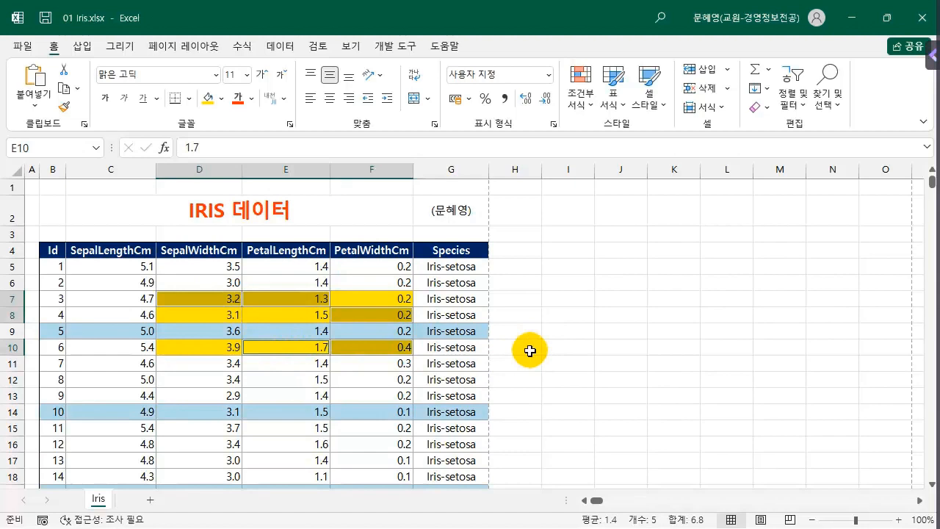
left_click(283, 396)
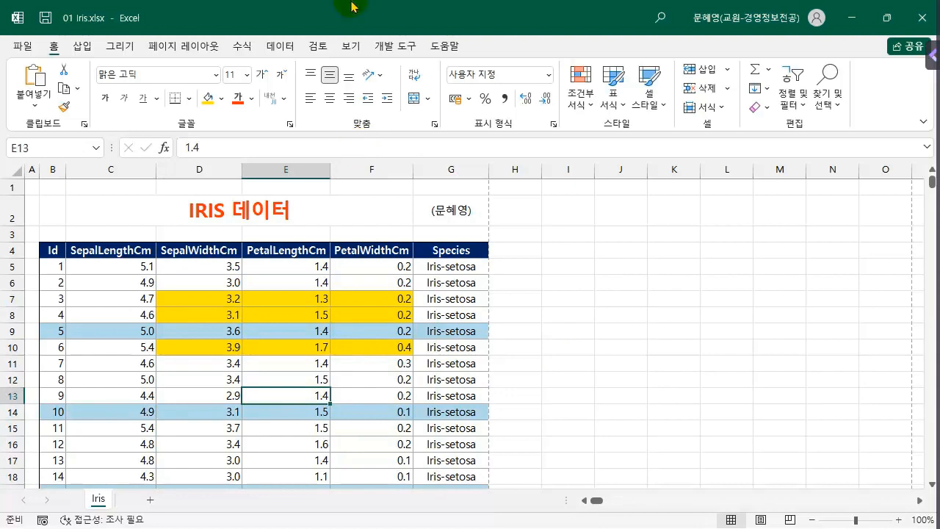
left_click(621, 297)
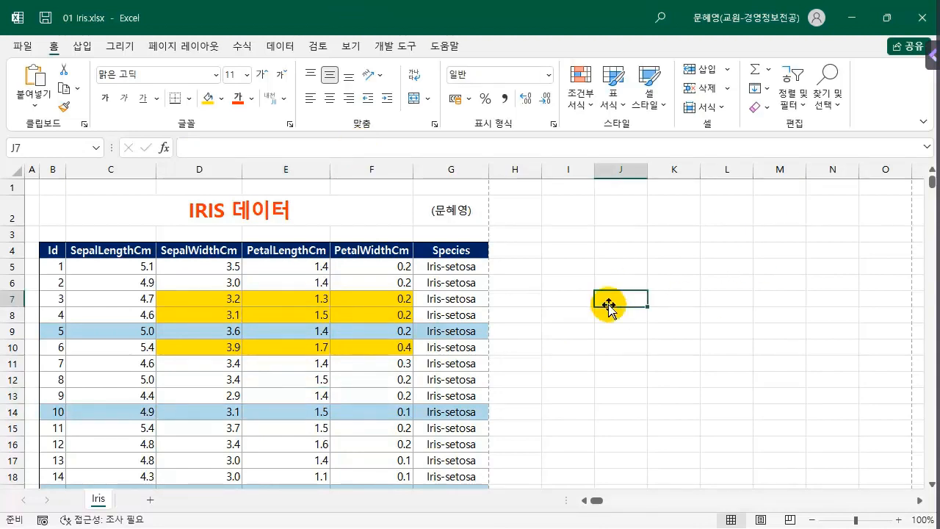
left_click(292, 362)
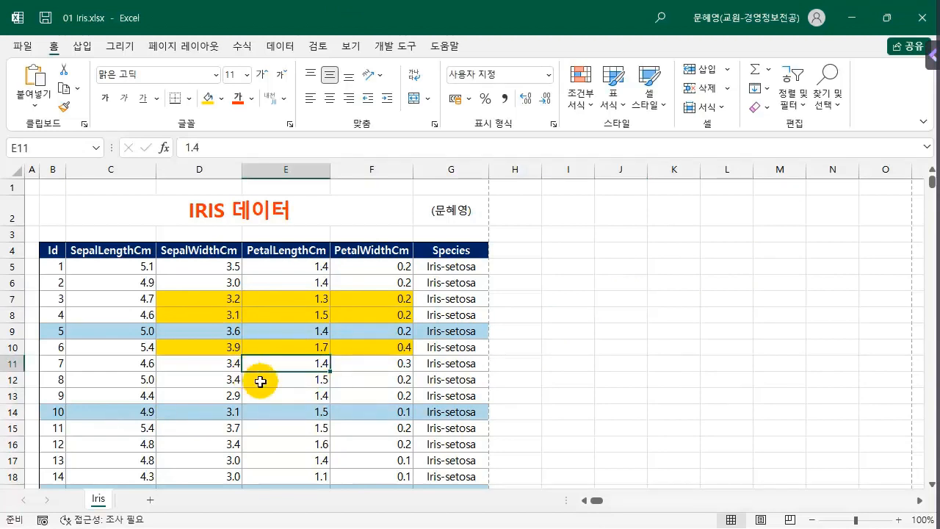
left_click(683, 284)
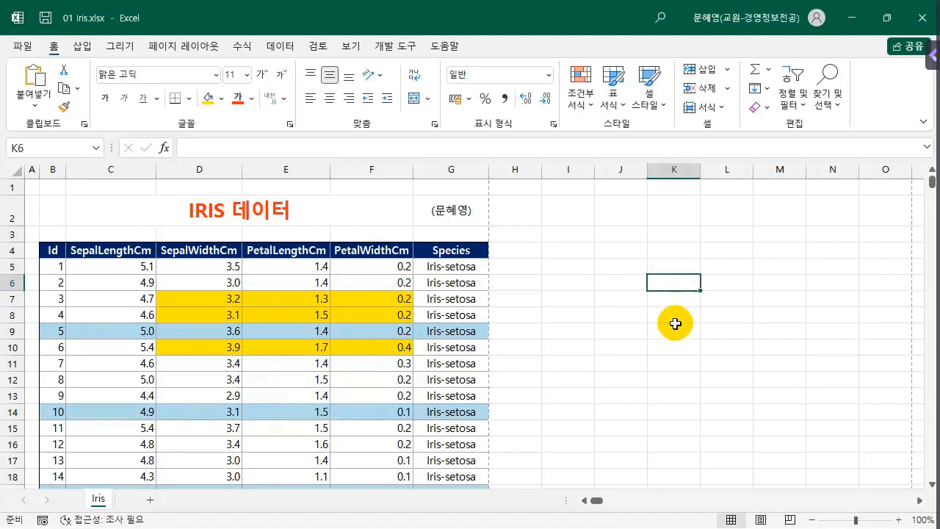
key("ctrl+a")
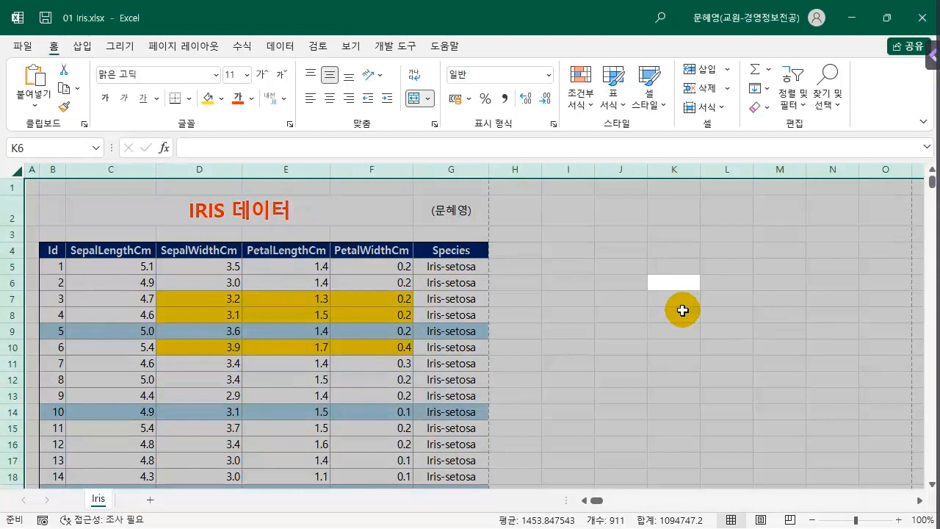
left_click(637, 331)
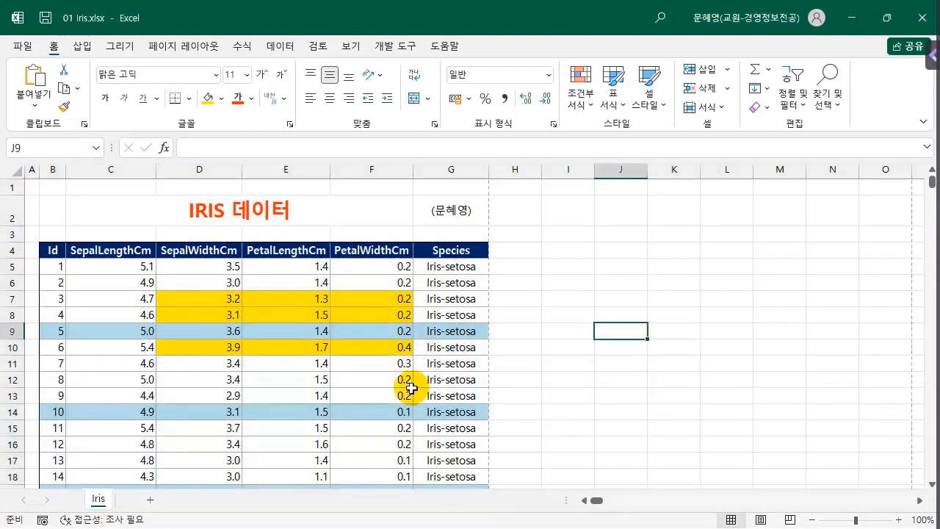
left_click(292, 367)
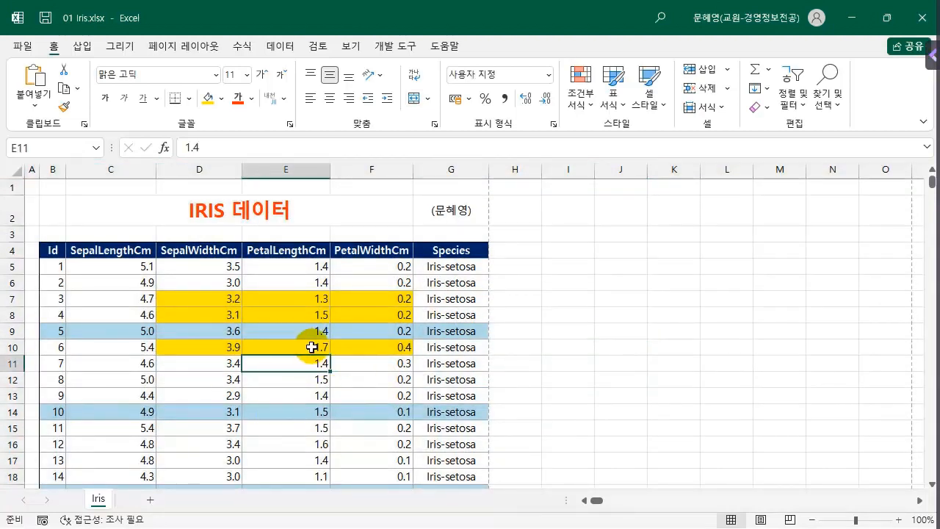
key("ctrl+a")
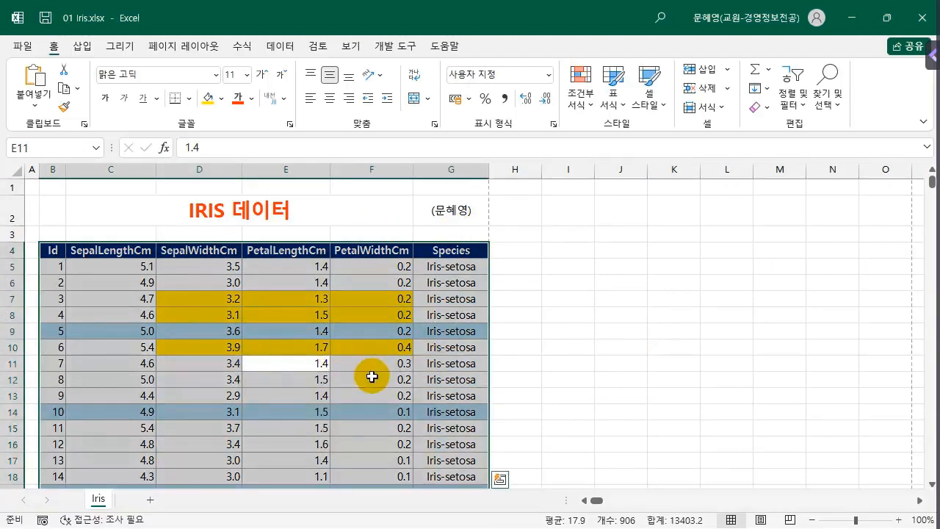
scroll(372, 377, "down", 19)
scroll(373, 377, "down", 11)
scroll(373, 380, "up", 16)
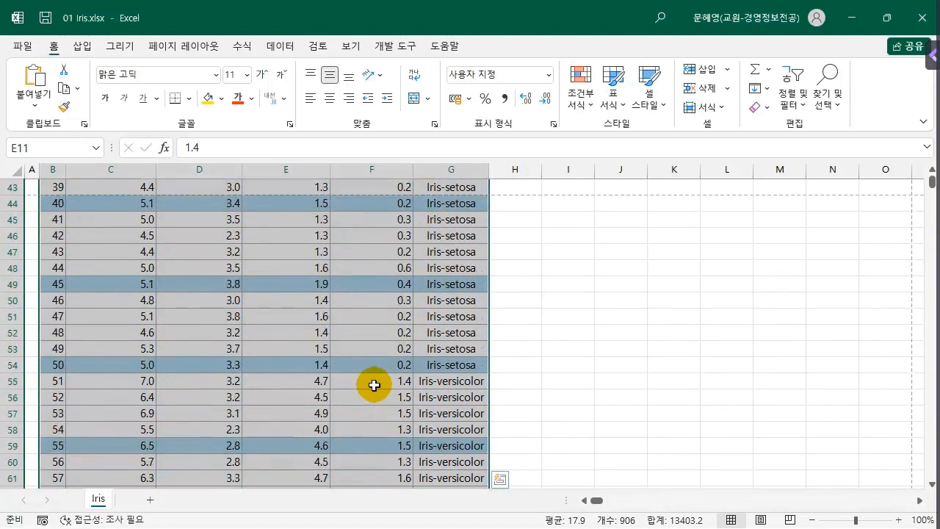
scroll(374, 385, "up", 14)
left_click(210, 299)
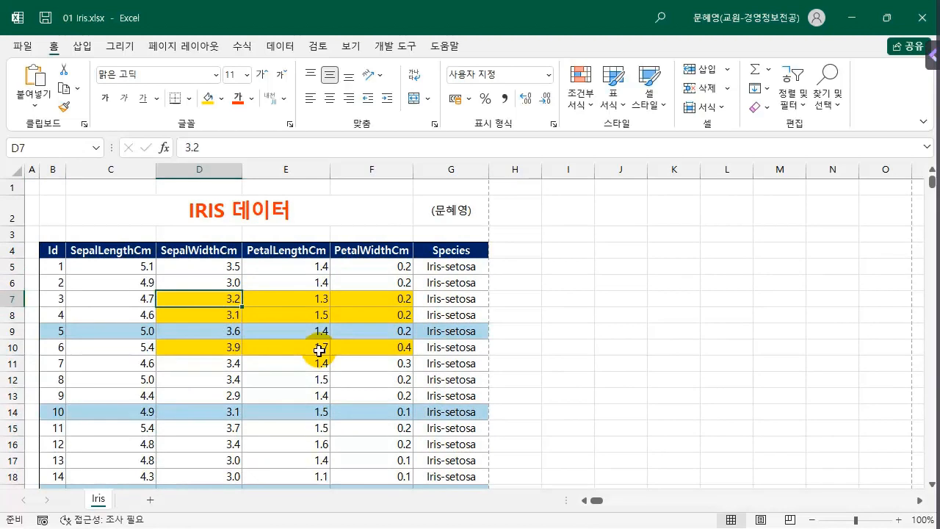
key("ctrl+a")
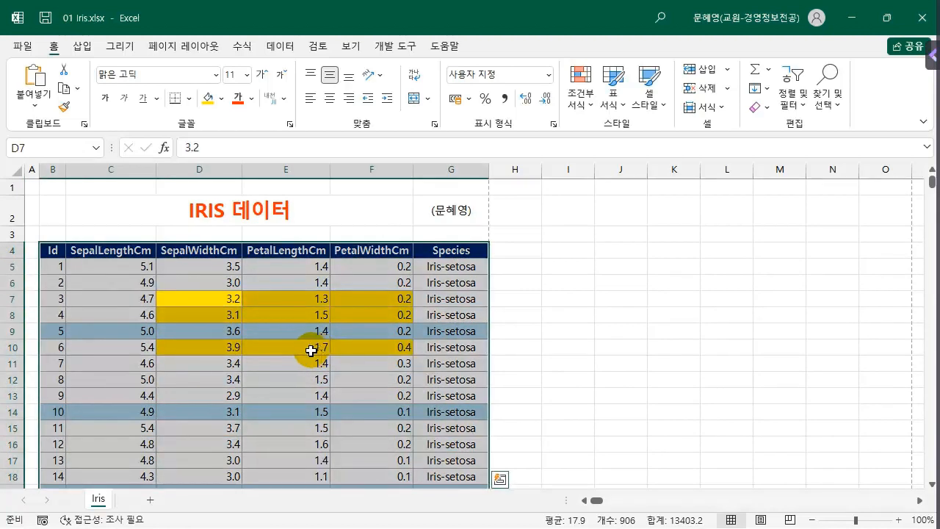
left_click(319, 349)
left_click(51, 250)
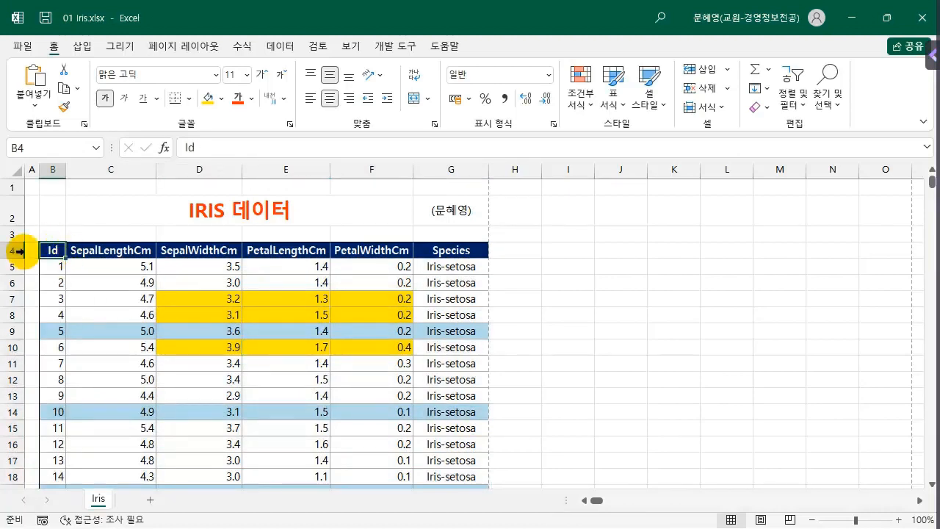
scroll(306, 341, "down", 20)
scroll(306, 341, "down", 20)
scroll(374, 364, "down", 8)
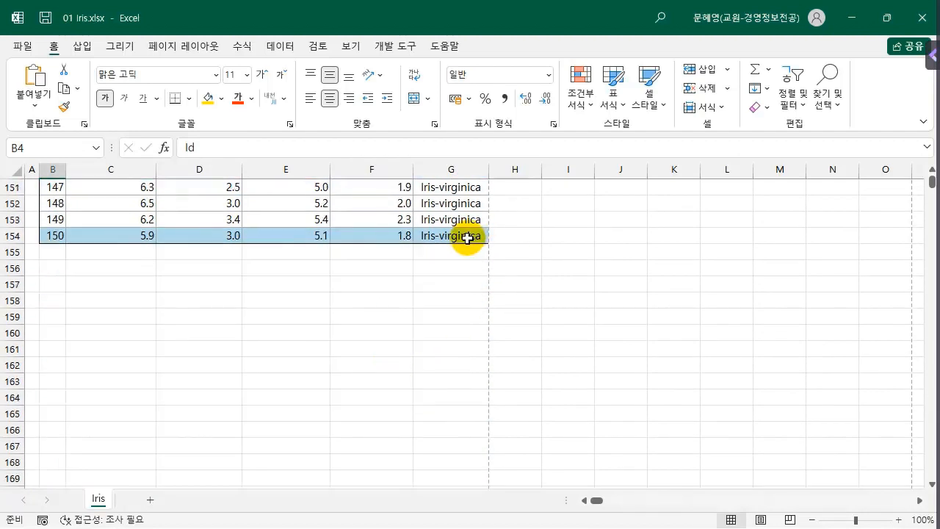
left_click(469, 238, "shift")
scroll(447, 368, "up", 11)
scroll(451, 373, "up", 20)
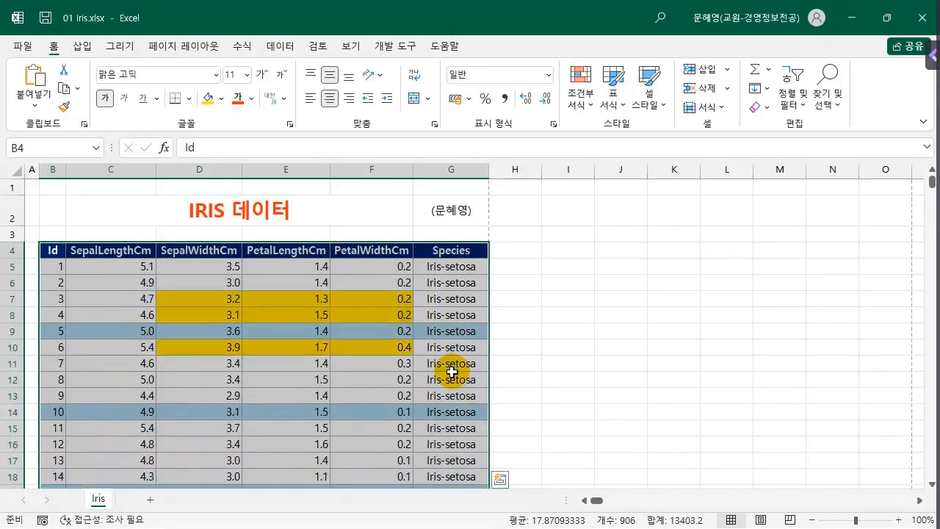
left_click(264, 349)
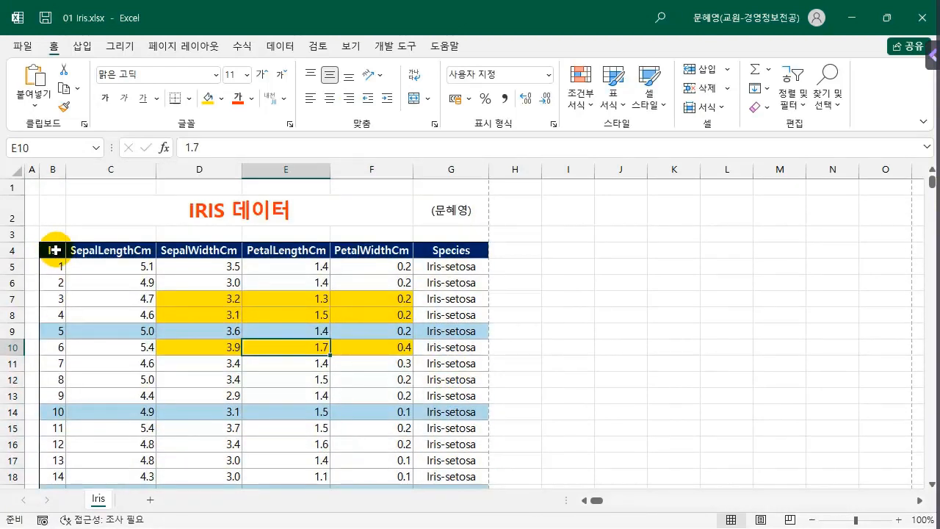
left_click(55, 250)
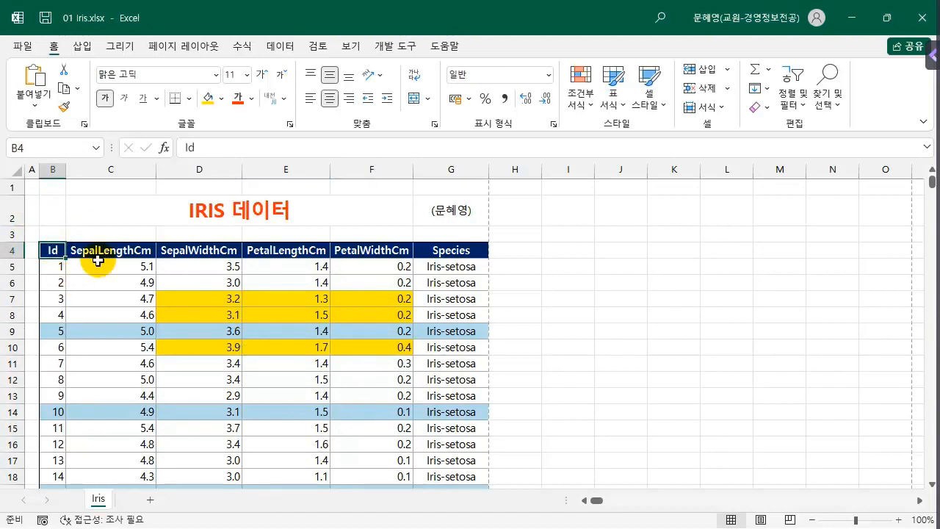
key("ctrl+shift+Right")
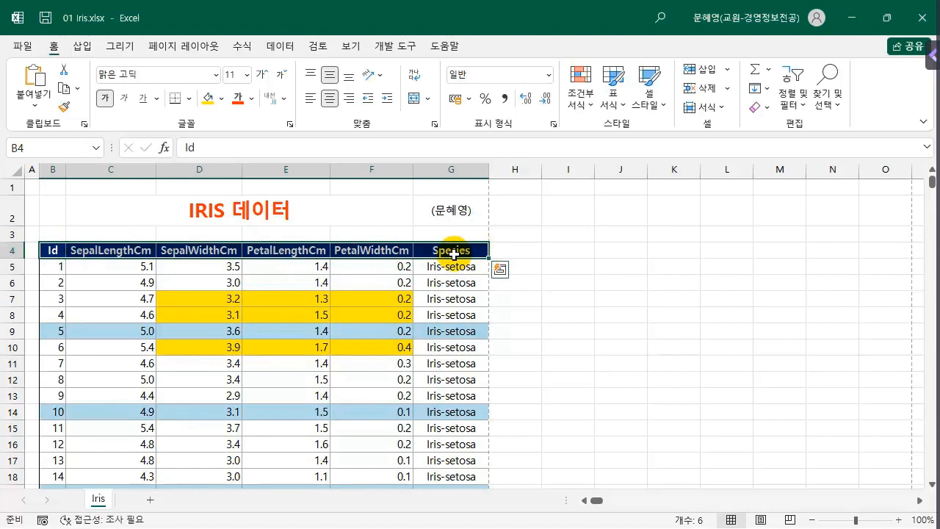
left_click(128, 250)
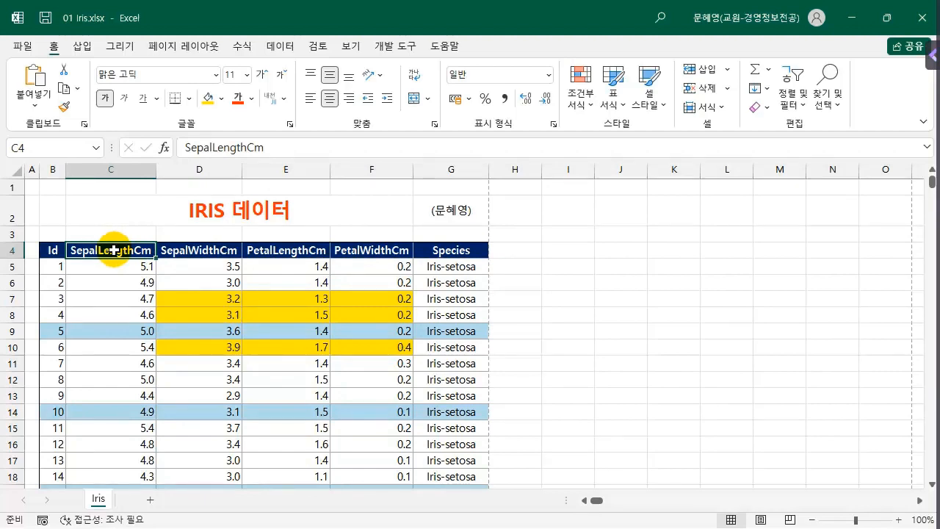
key("ctrl+shift+Down")
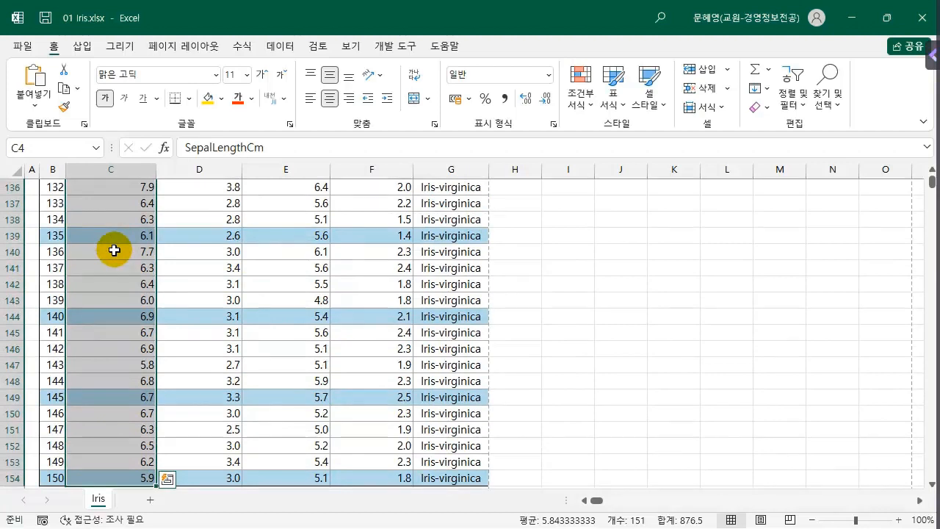
key("ctrl+Home")
left_click(50, 248)
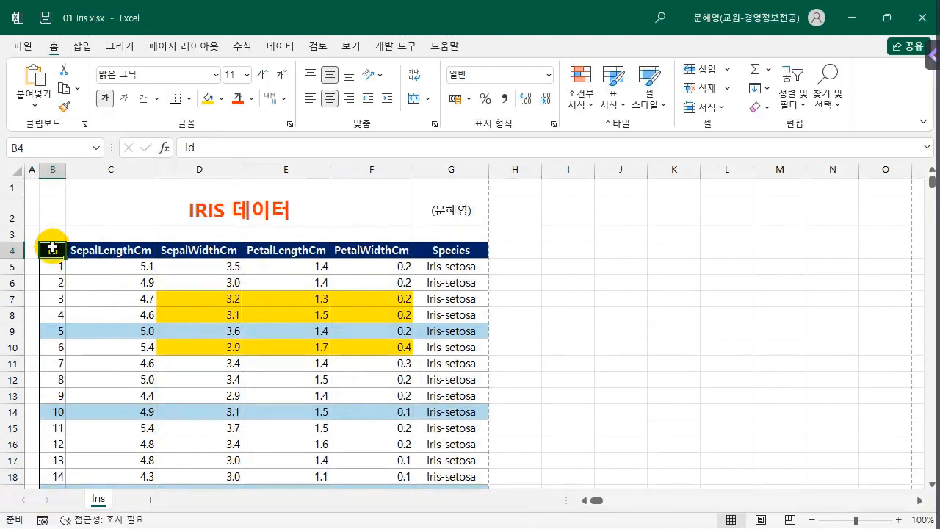
key("ctrl+shift+Right")
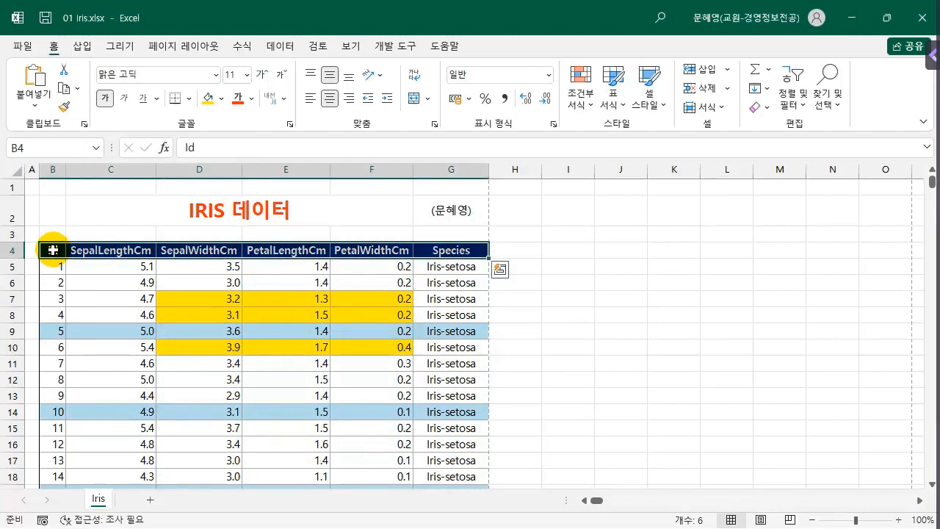
key("ctrl+shift+Down")
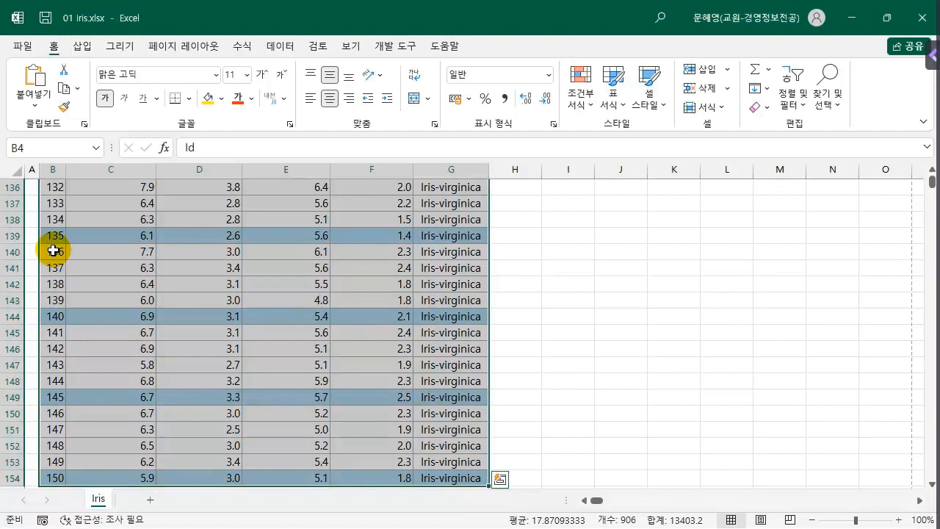
key("ctrl+Home")
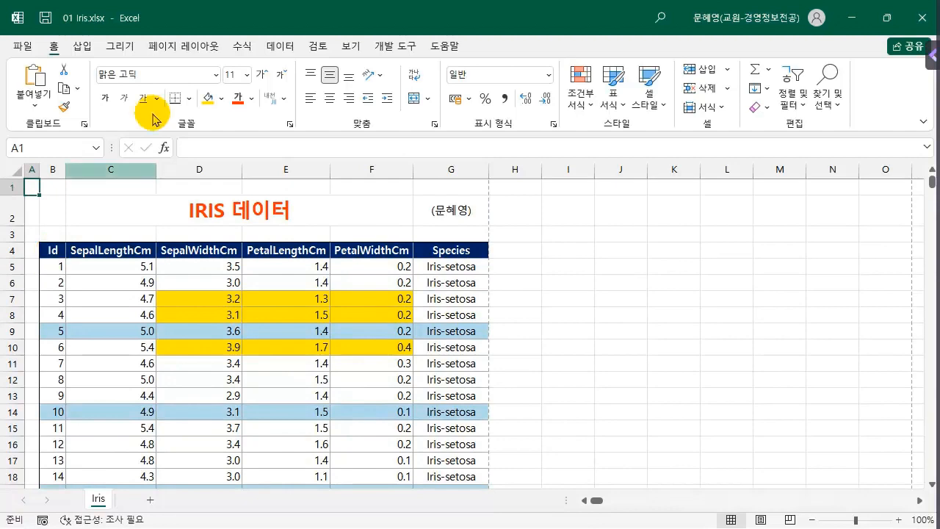
In I4, enter 엑셀 and 화이팅 separated by an Alt+Enter line break, fixing an initial typo.
left_click(578, 251)
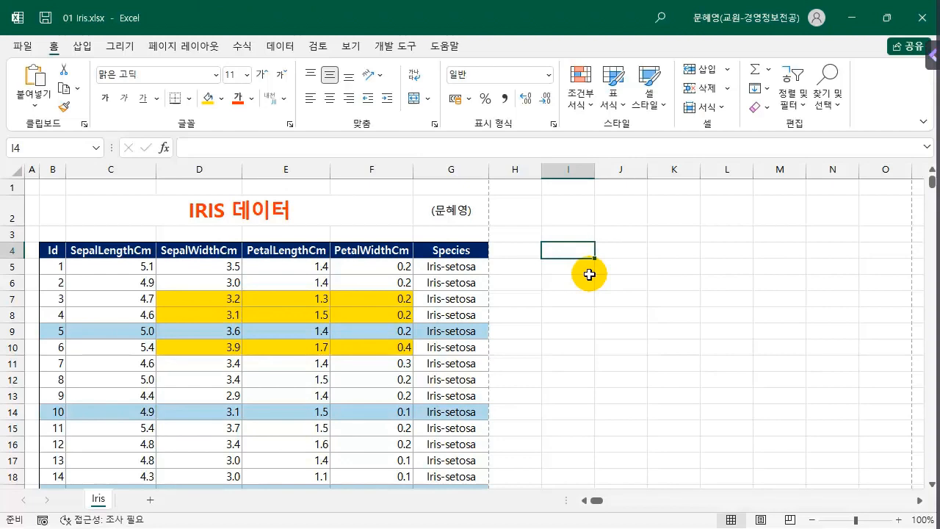
key("F2")
type("dp")
key("BackSpace")
key("BackSpace")
key("Hangul")
type("ㅇ엑셀")
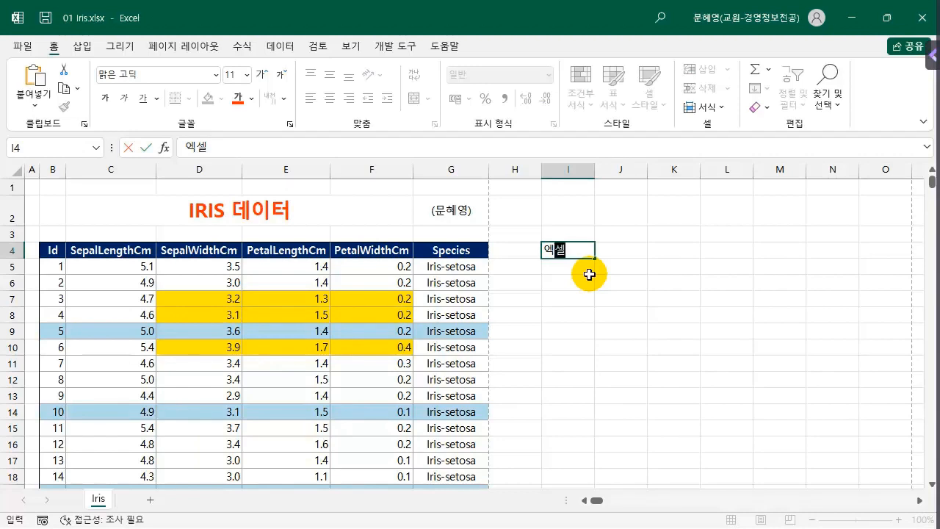
key("alt+Return")
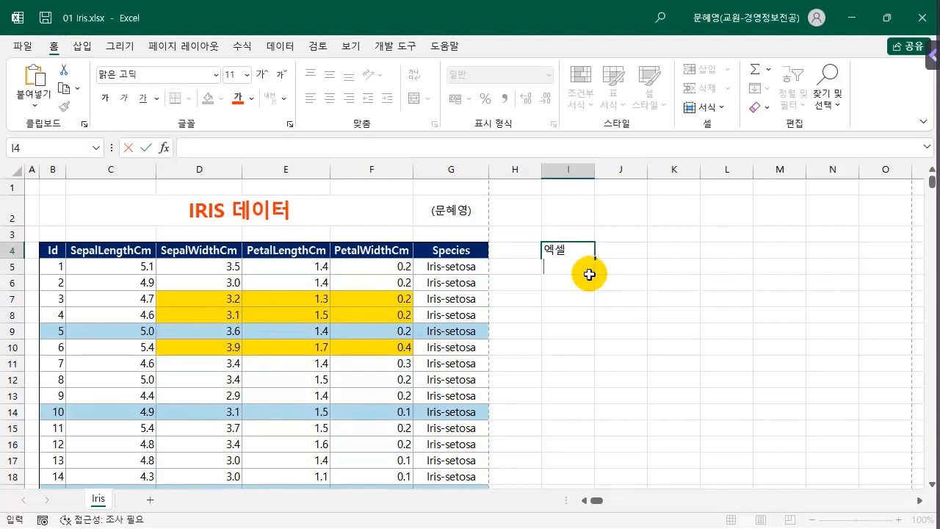
type("자")
type("이팅")
key("Return")
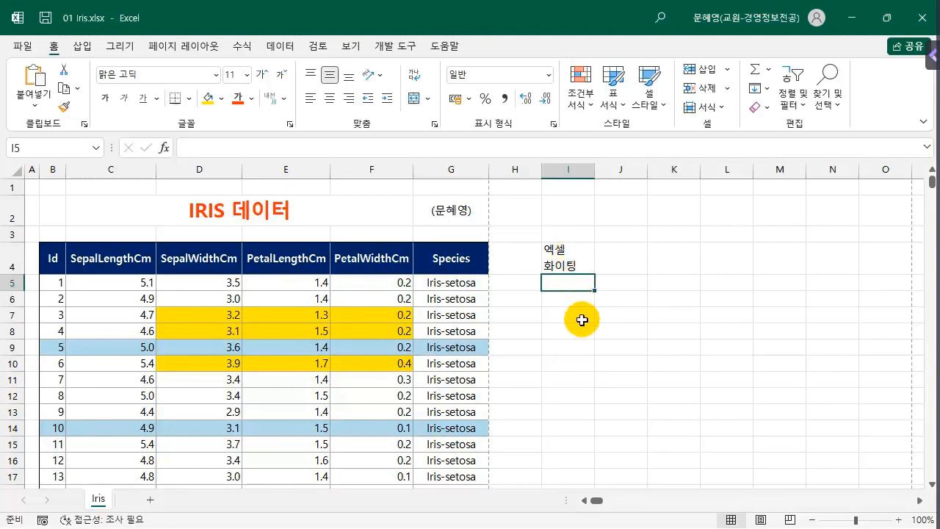
Fill cells I6, K6 and M6 with 국어 in one entry using Ctrl+Enter.
left_click(642, 360)
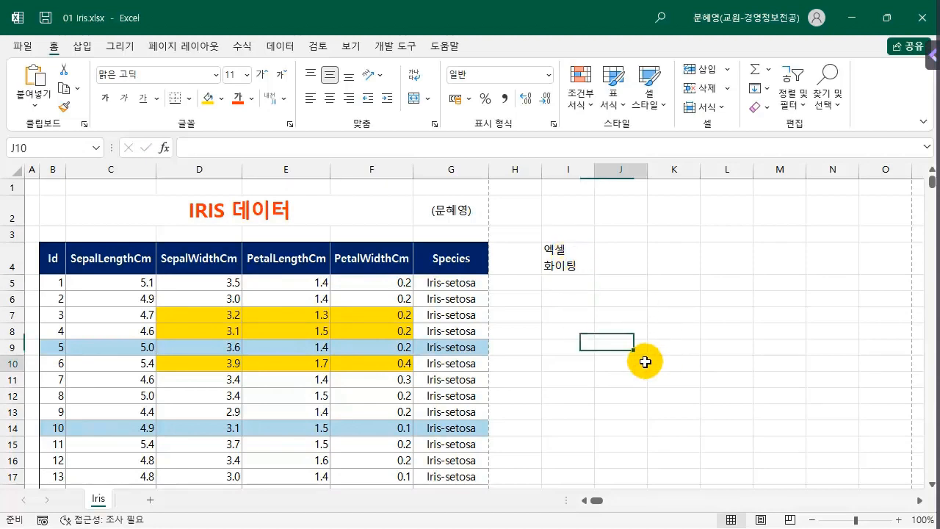
left_click(577, 305)
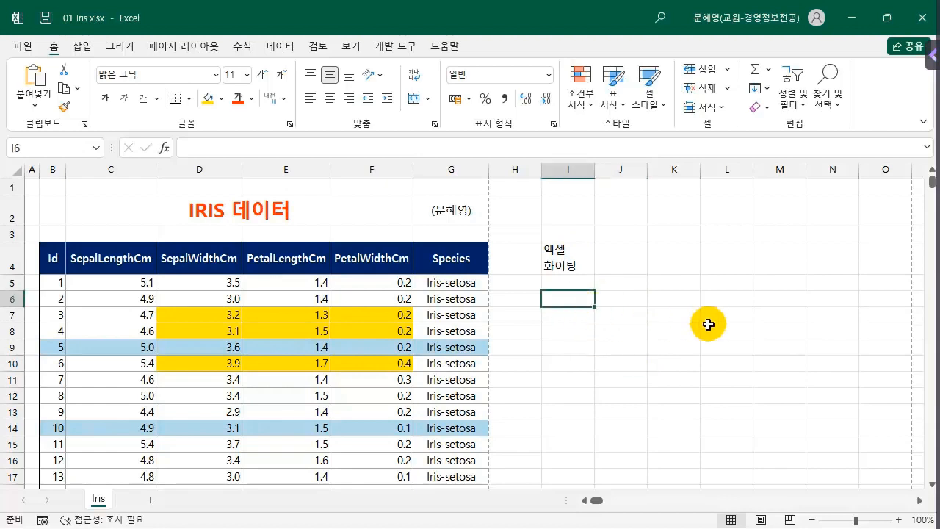
left_click(669, 299, "ctrl")
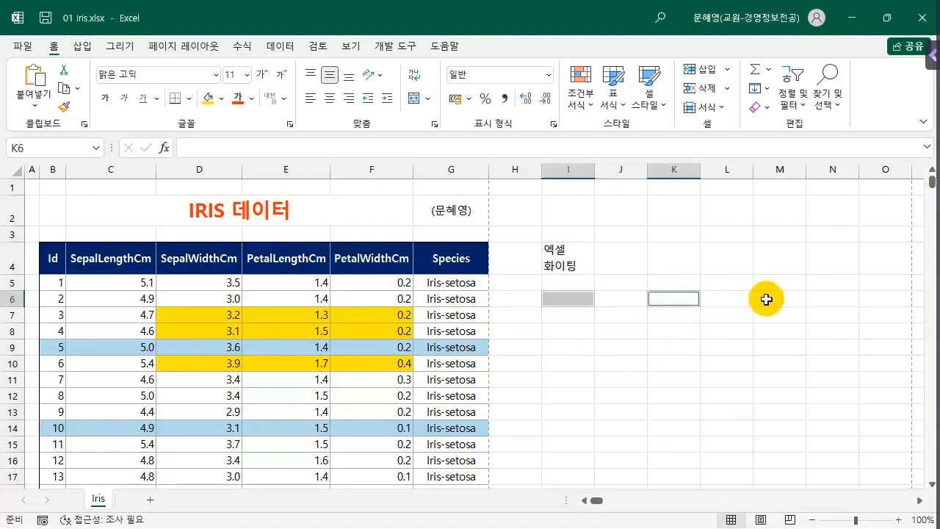
left_click(771, 300, "ctrl")
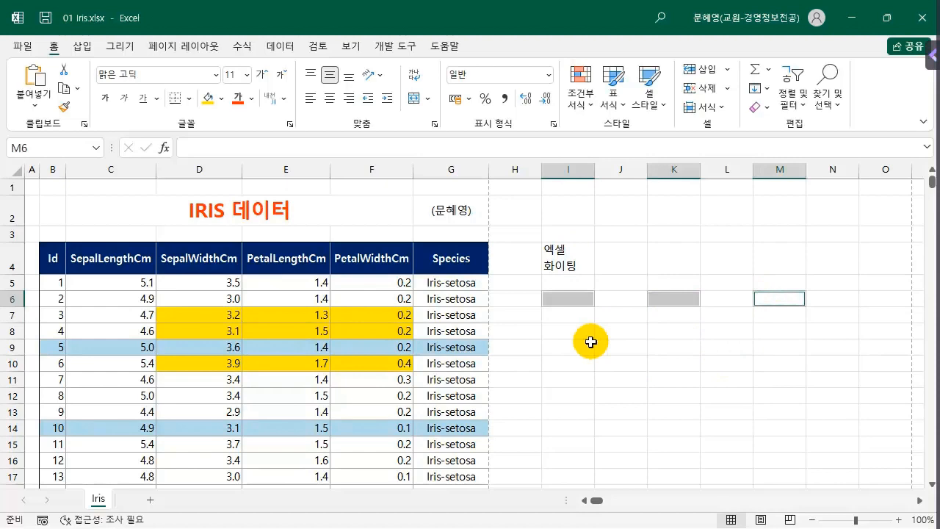
left_click(621, 363)
left_click(574, 300)
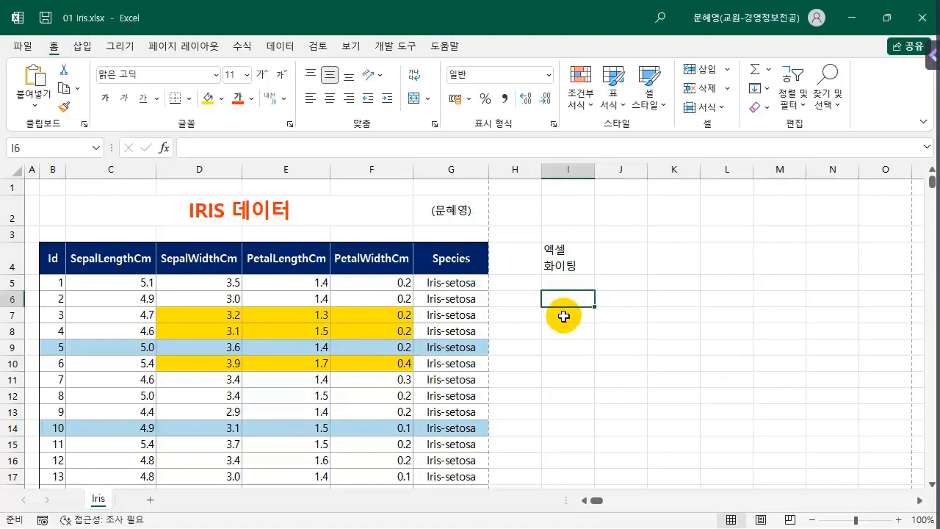
left_click(672, 298, "ctrl")
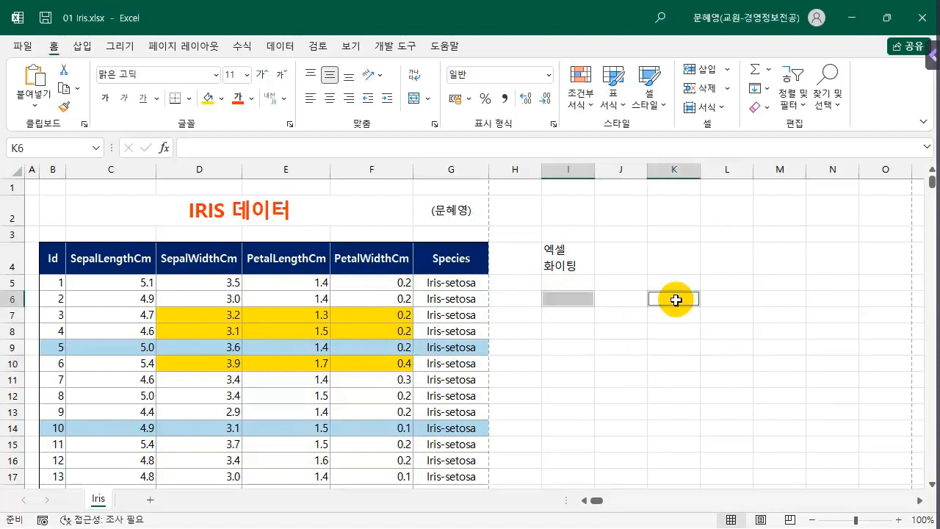
left_click(780, 298, "ctrl")
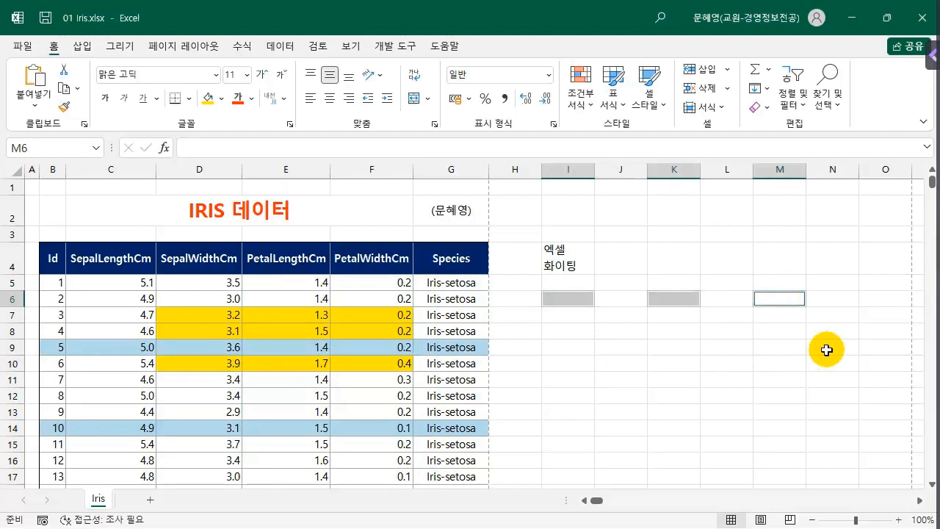
type("국어")
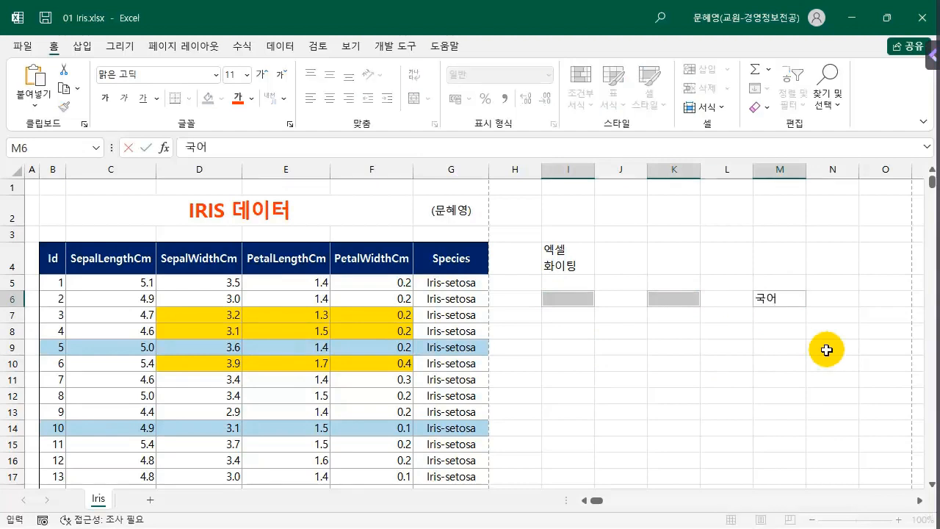
key("ctrl+Return")
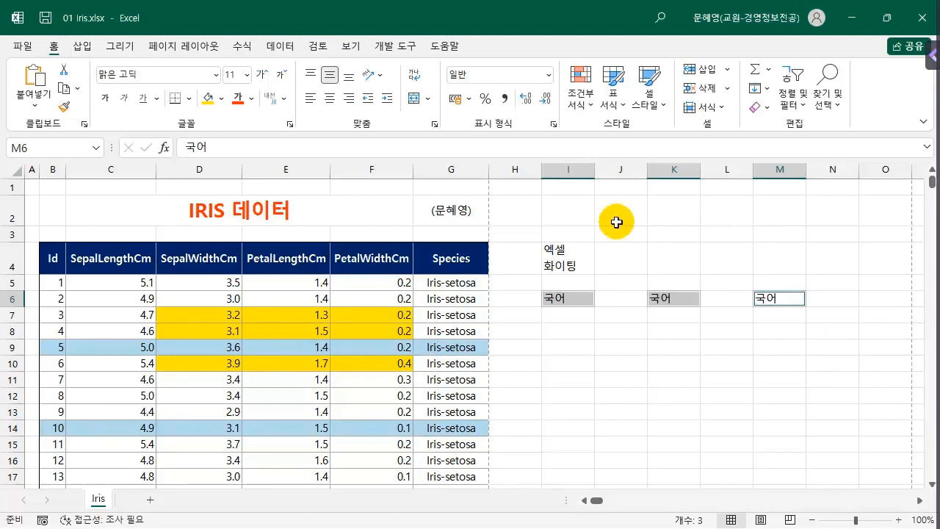
Enter the date 2025-12-31 in cell I7.
left_click(598, 342)
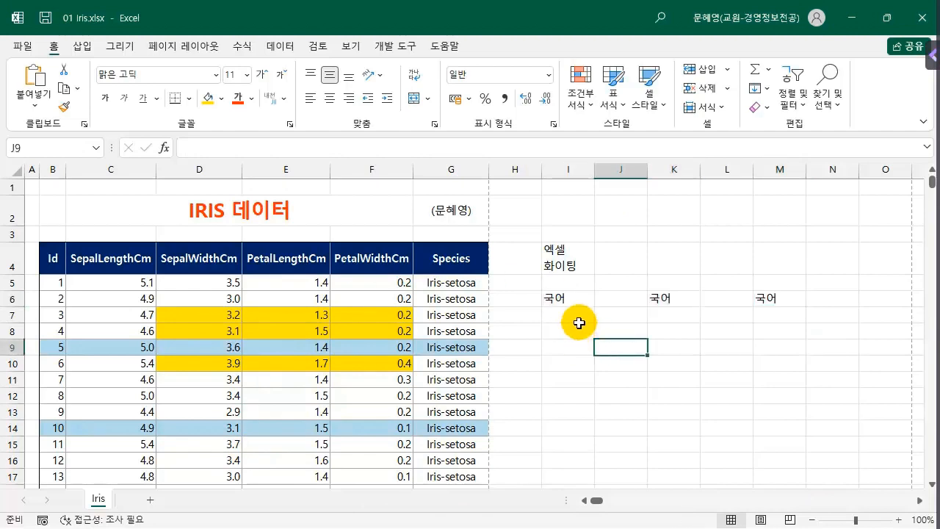
left_click(578, 321)
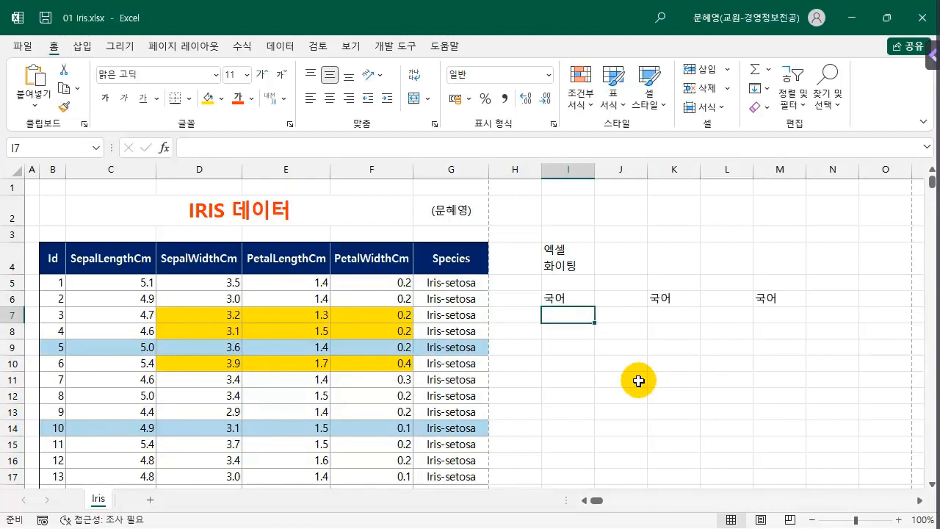
type("2025-12-31")
key("Return")
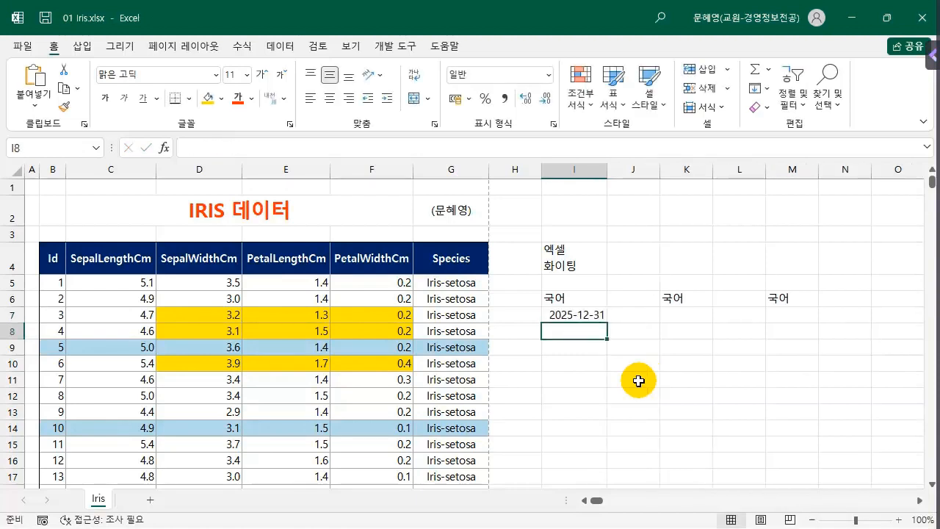
Replace I8's 12-31 entry with 7, which displays as 01월 07일.
key("F2")
type("12")
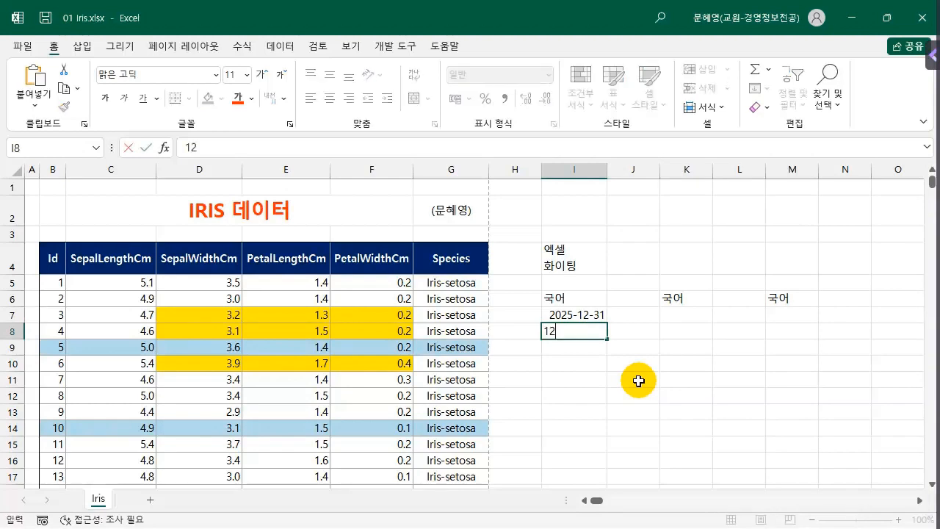
type("-31")
key("Return")
key("Up")
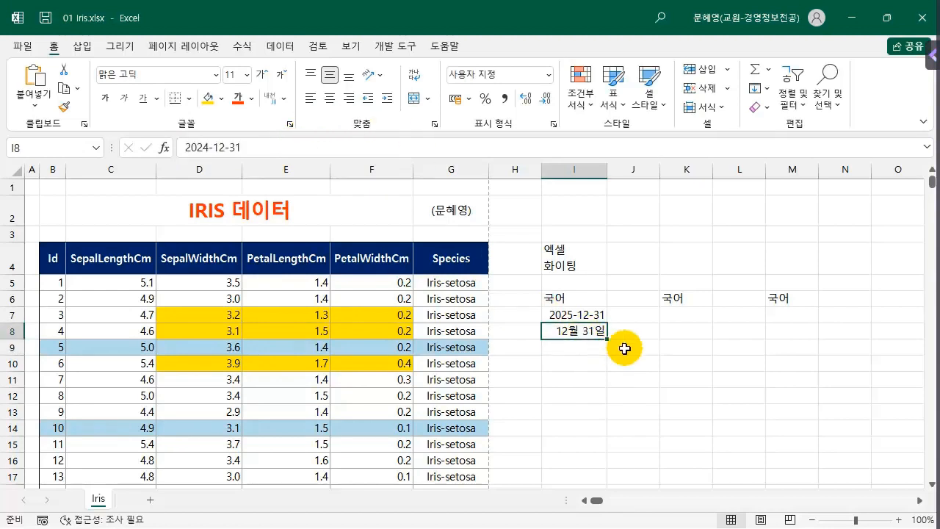
key("Delete")
left_click(579, 350)
left_click(587, 332)
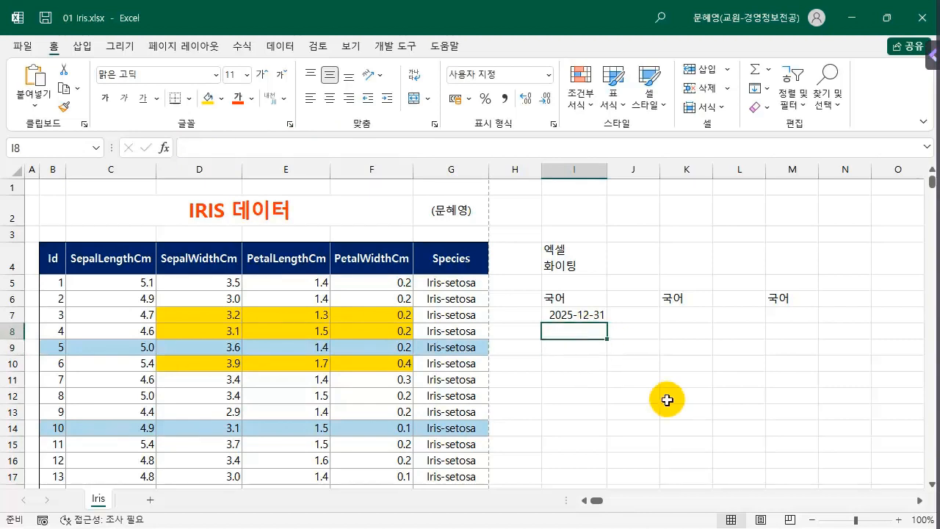
type("7")
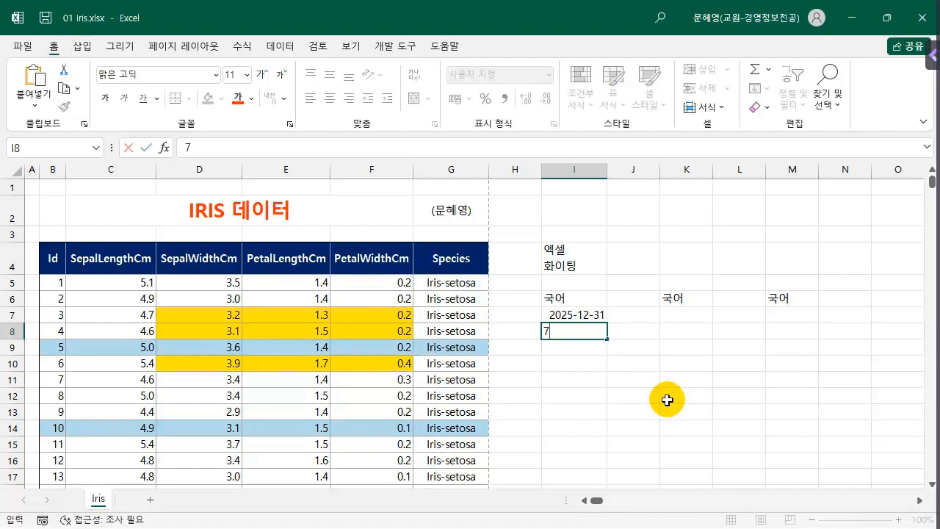
key("Return")
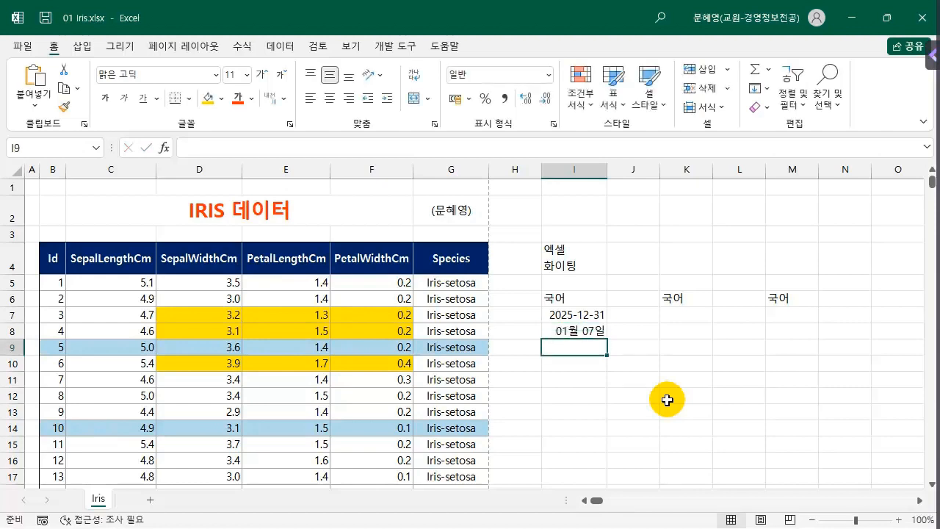
left_click(592, 331)
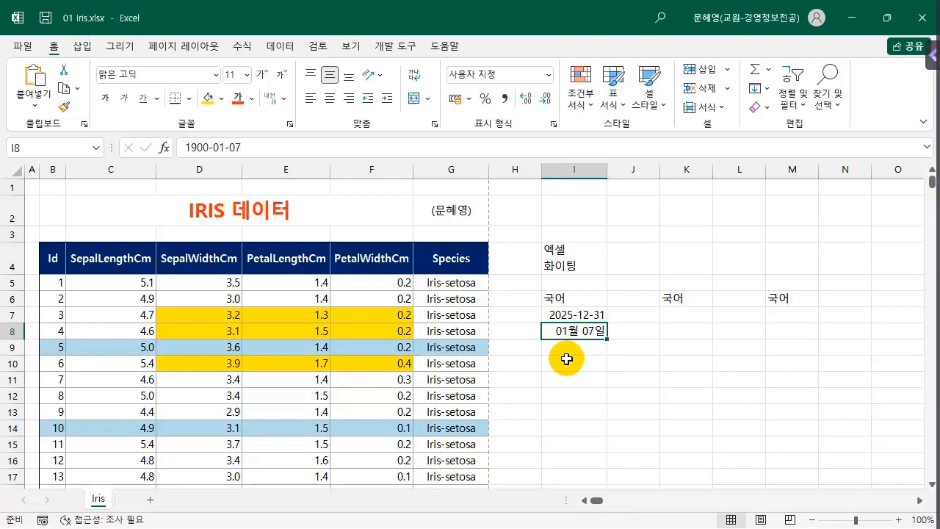
Clear all content and formatting from I8, then re-enter 7 so it shows as 7.0.
left_click(758, 107)
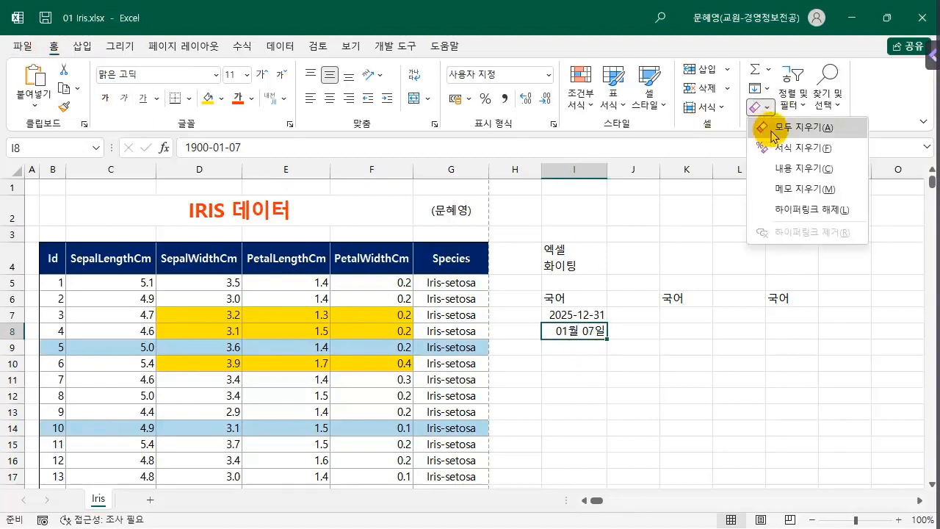
left_click(765, 133)
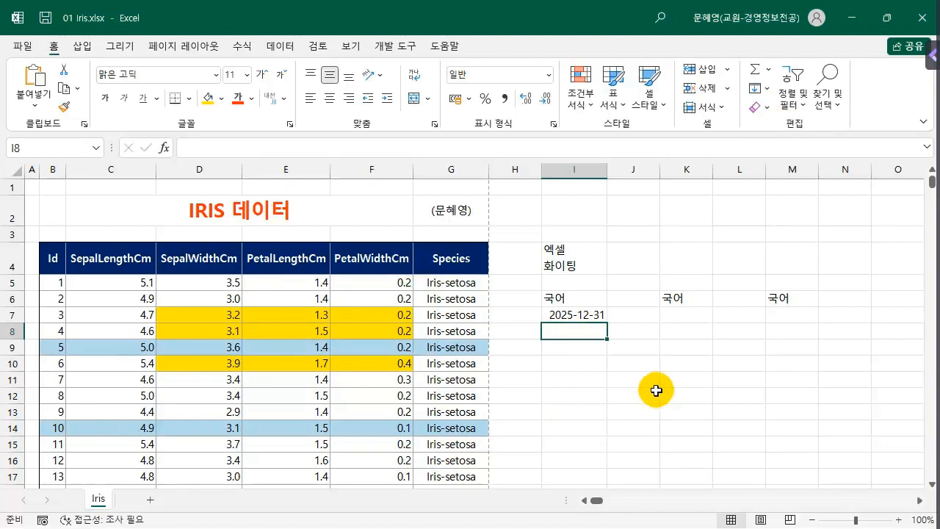
type("7")
key("Return")
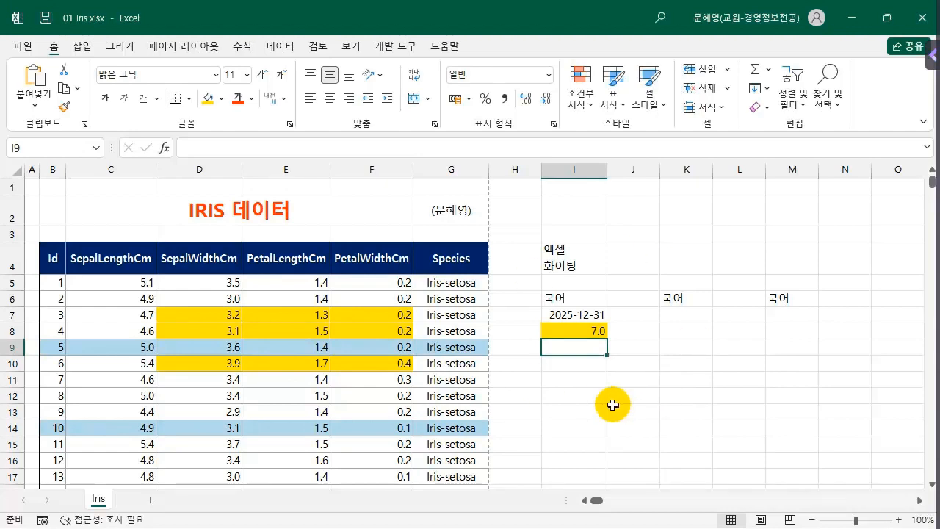
left_click(580, 393)
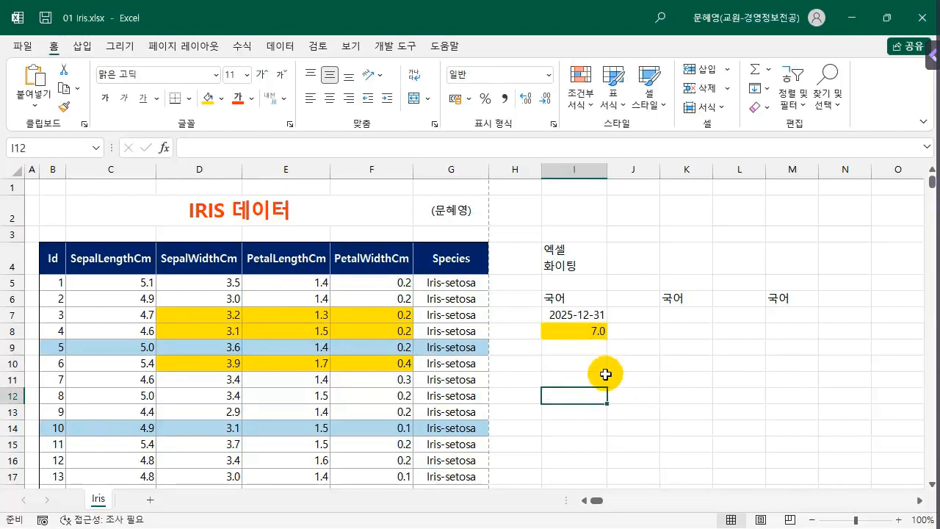
left_click(776, 352)
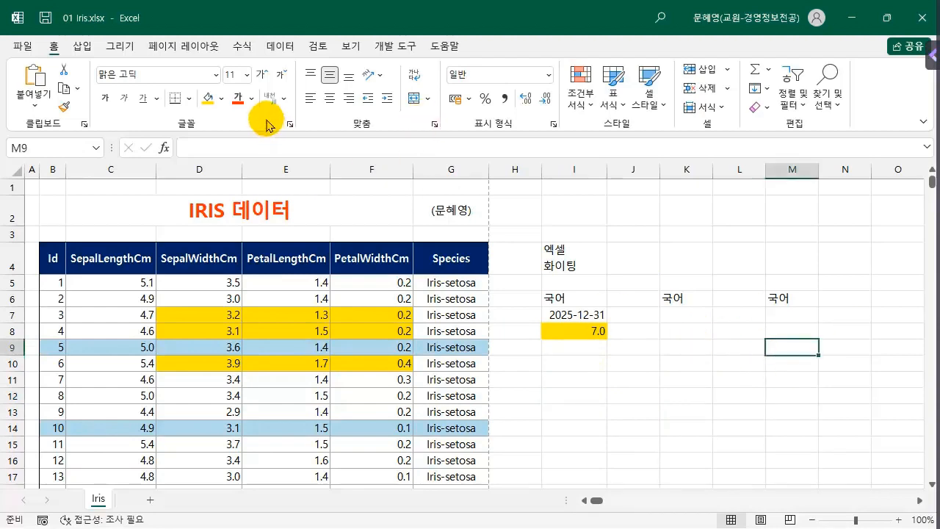
Make 국어 in M6 red, bold, underlined and italic.
left_click(785, 299)
left_click(238, 101)
left_click(105, 98)
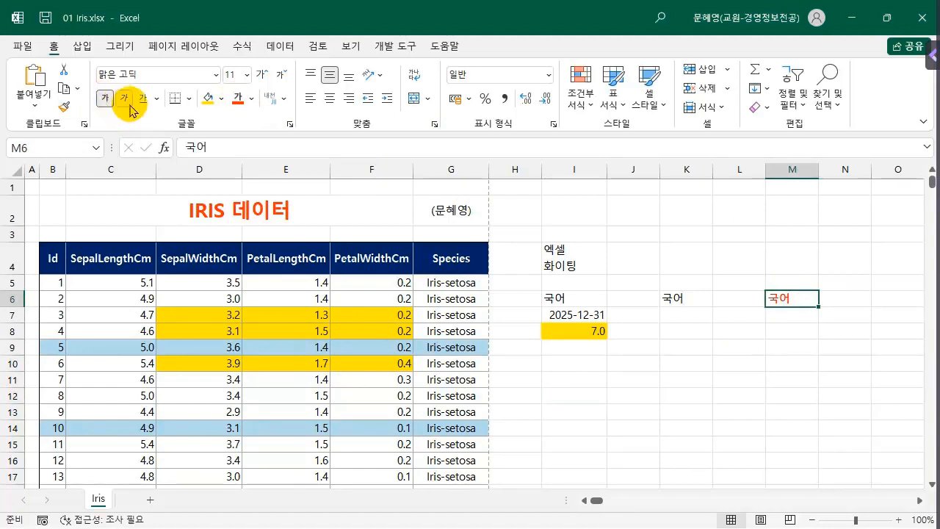
left_click(142, 99)
left_click(125, 98)
Replace M6's text with 엑셀, then clear the cell and re-enter 엑셀 unformatted.
left_click(804, 347)
left_click(804, 298)
key("BackSpace")
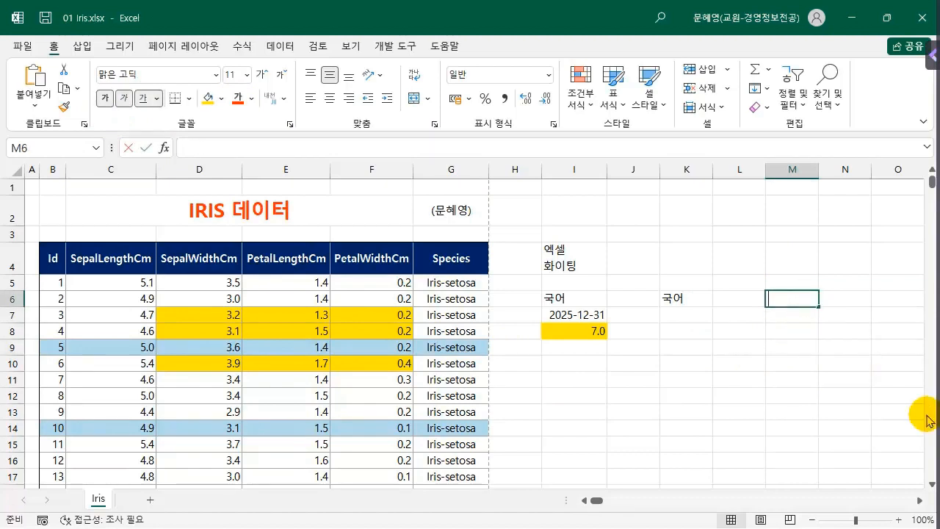
type("엑셀")
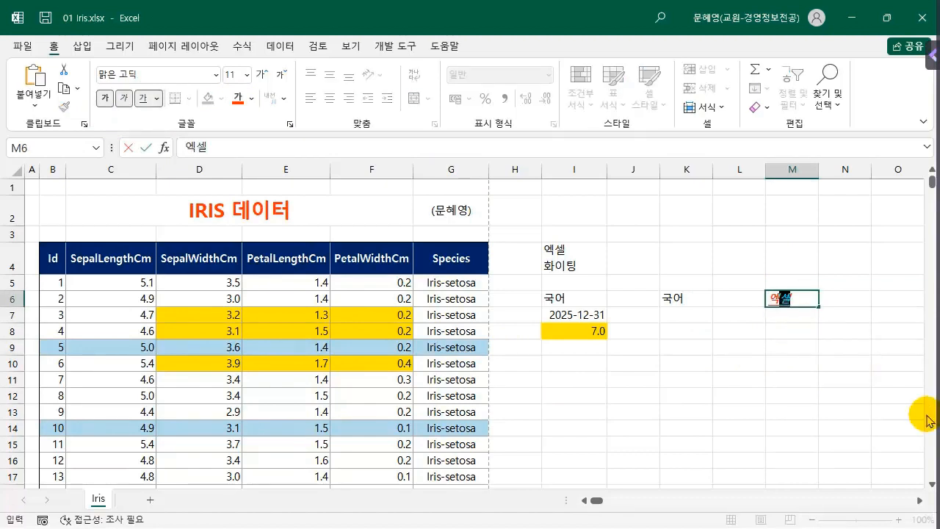
key("Return")
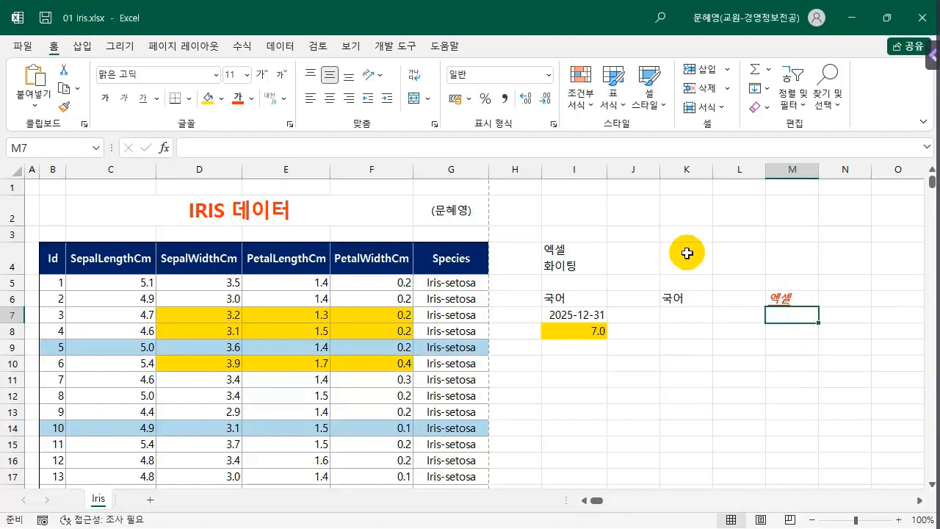
left_click(789, 295)
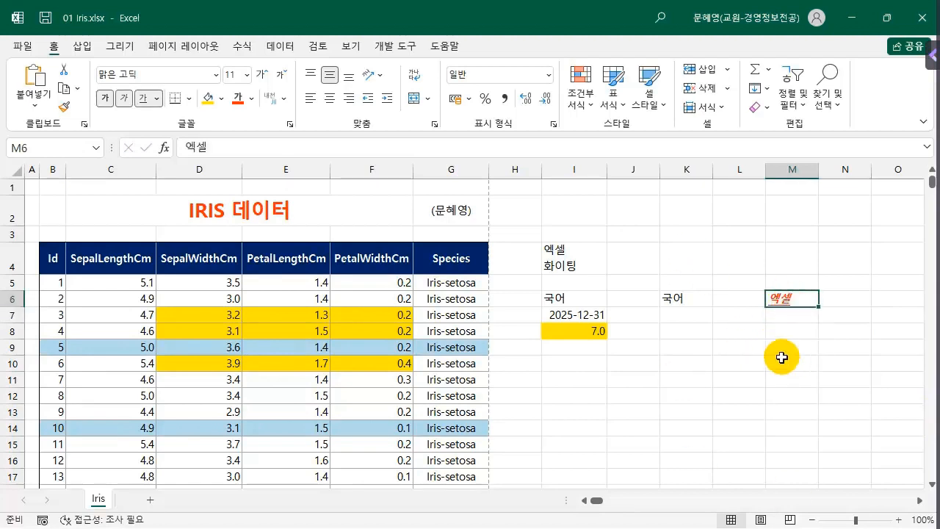
left_click(775, 110)
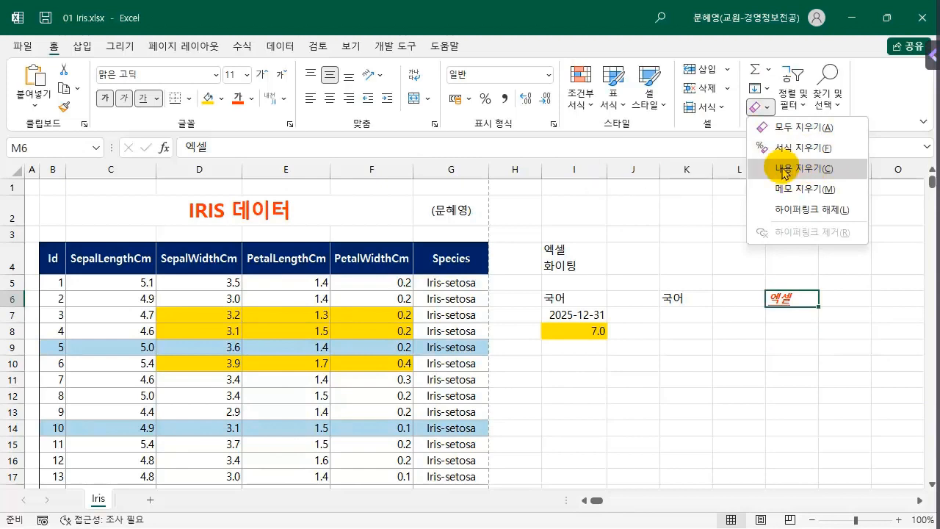
left_click(827, 168)
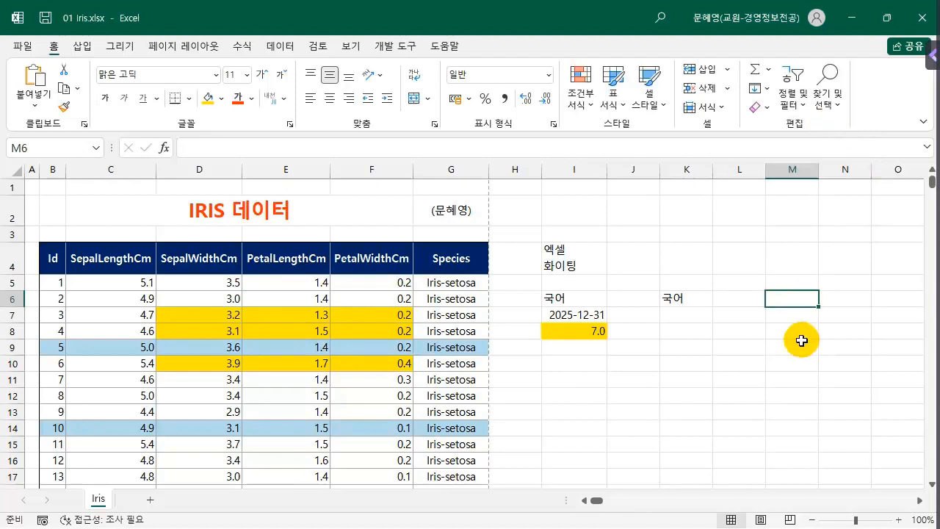
type("엑셀")
key("Return")
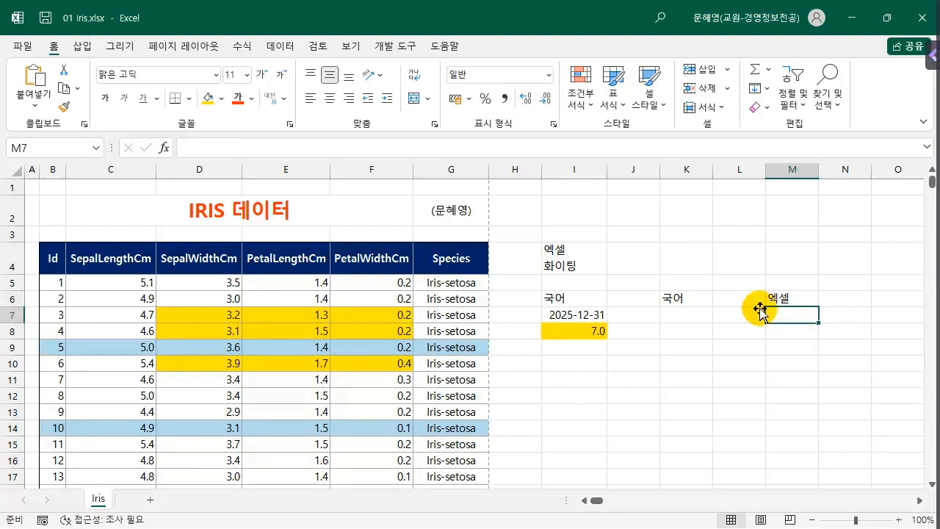
Enter the time 1:40 in I9, then start typing ㅁ in I11 for a symbol.
left_click(555, 345)
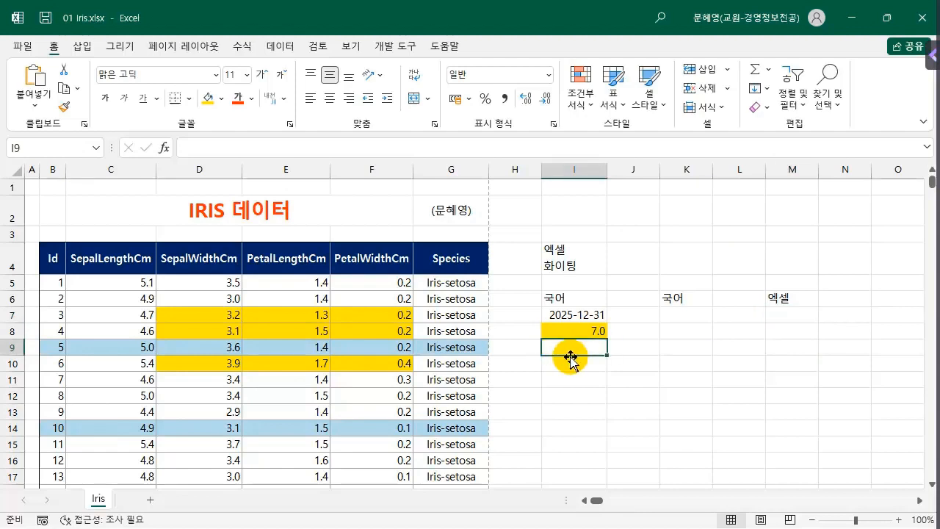
type("1")
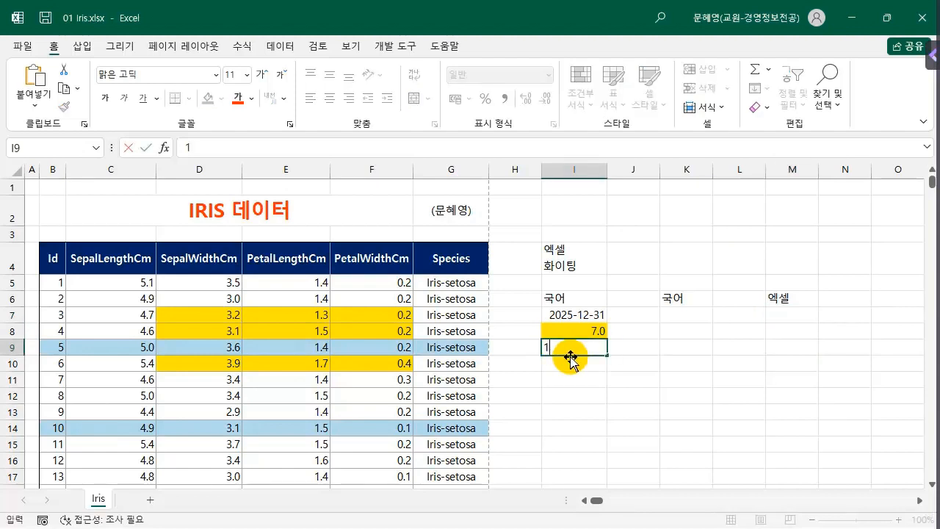
type(":40")
key("Return")
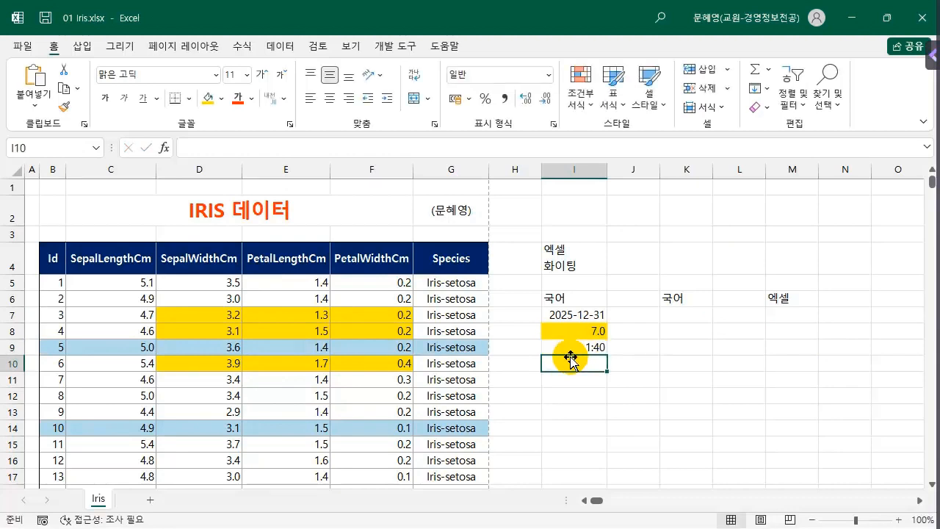
left_click(581, 411)
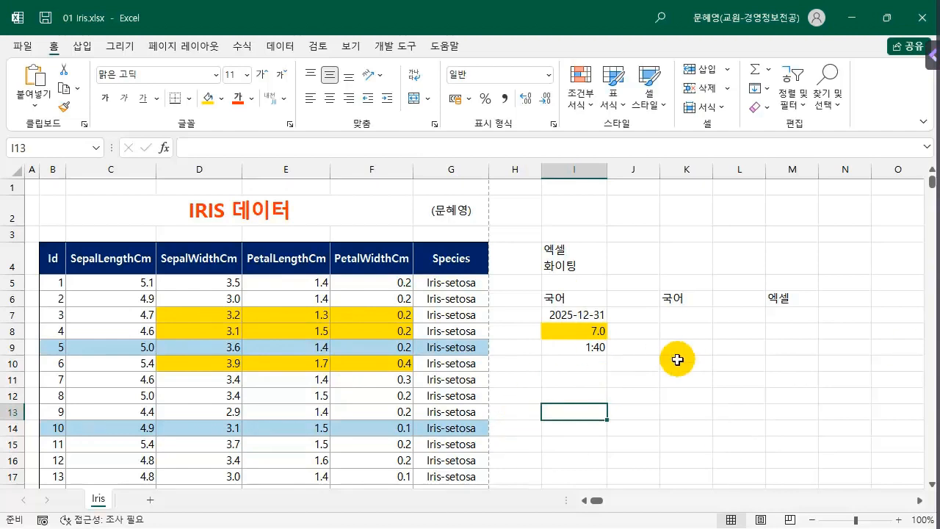
left_click(576, 382)
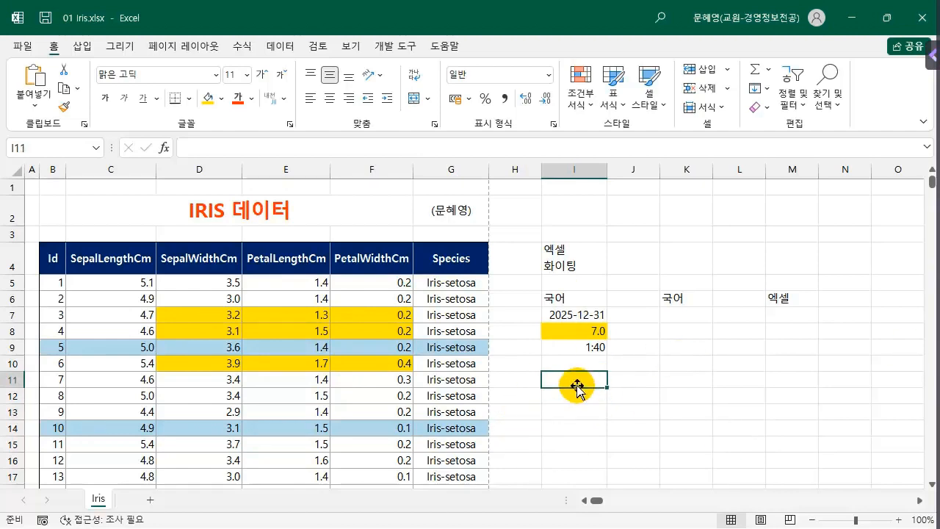
type("ㅁ")
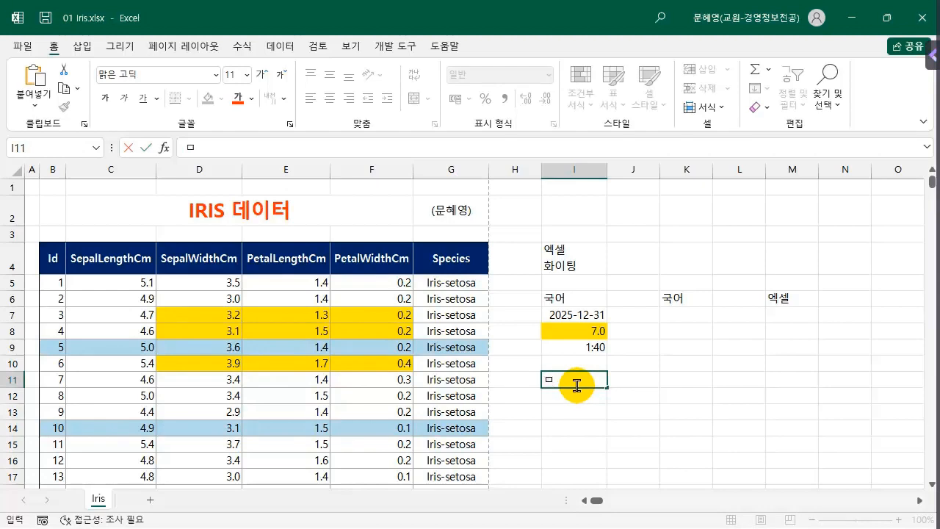
Pick the black star ★ from the ㅁ symbol list into I11, then move to I13.
key("Hangul_Hanja")
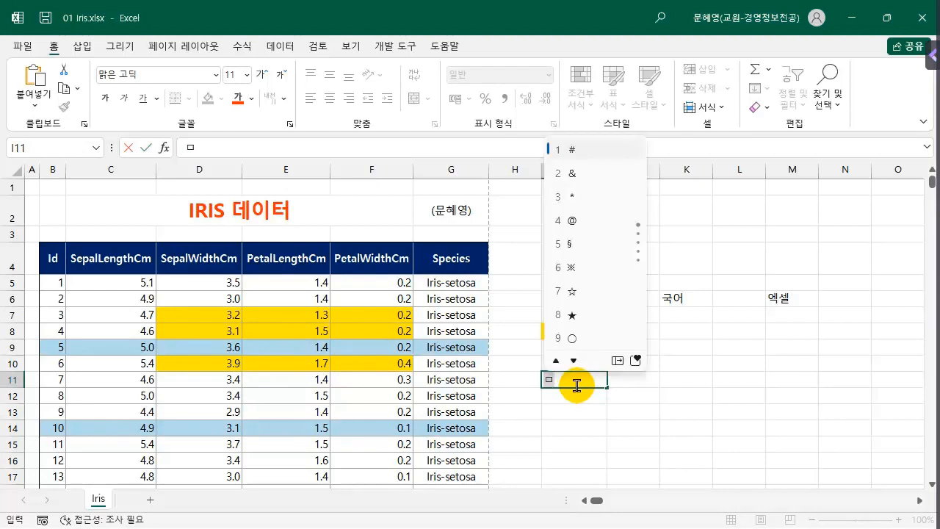
key("Tab")
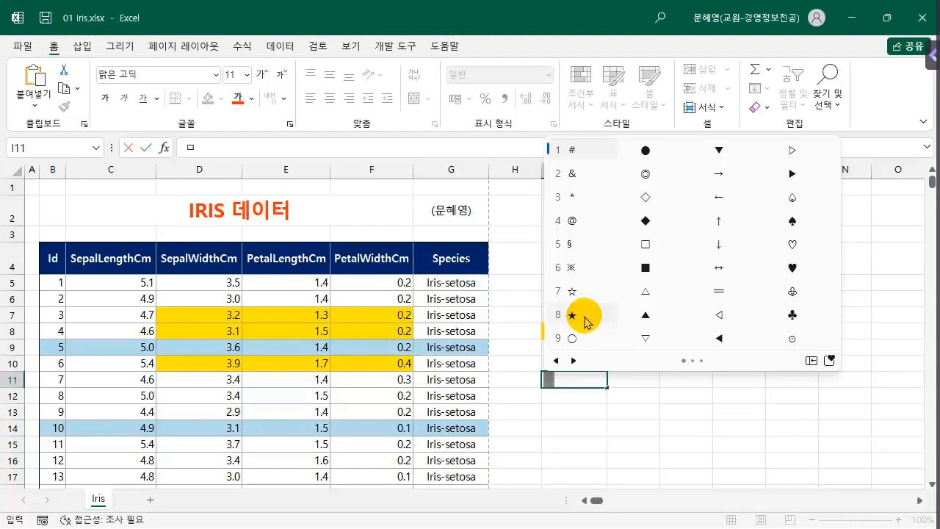
left_click(581, 316)
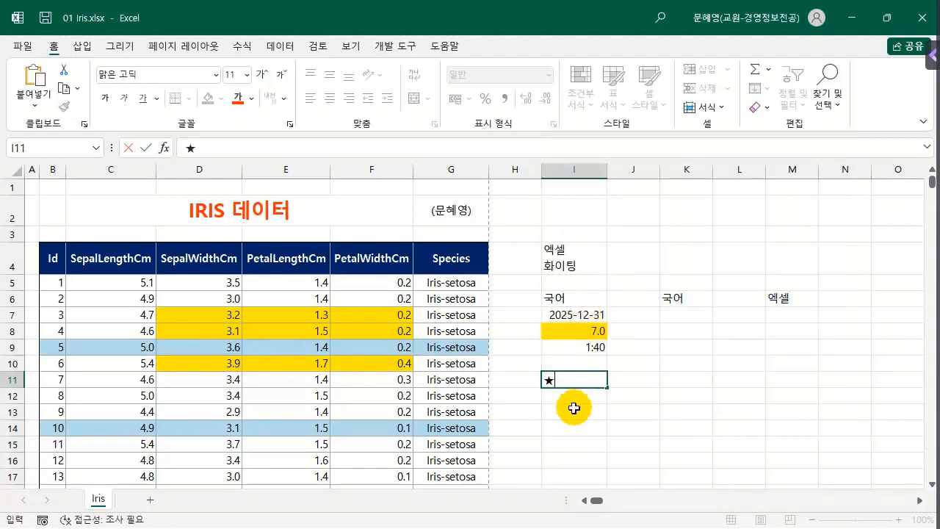
left_click(574, 416)
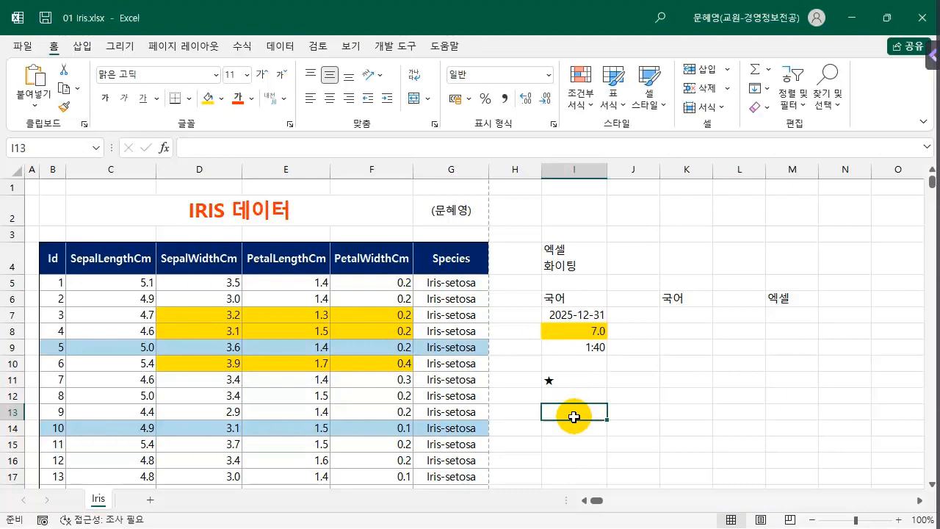
Insert today's date 2024-02-19 in I13 and the current time 10:32 PM in I14.
key("ctrl+semicolon")
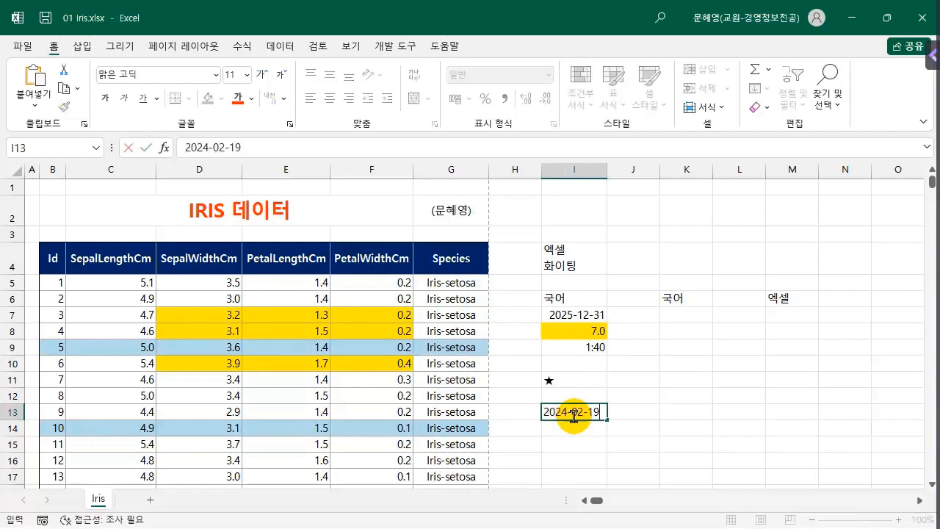
key("Return")
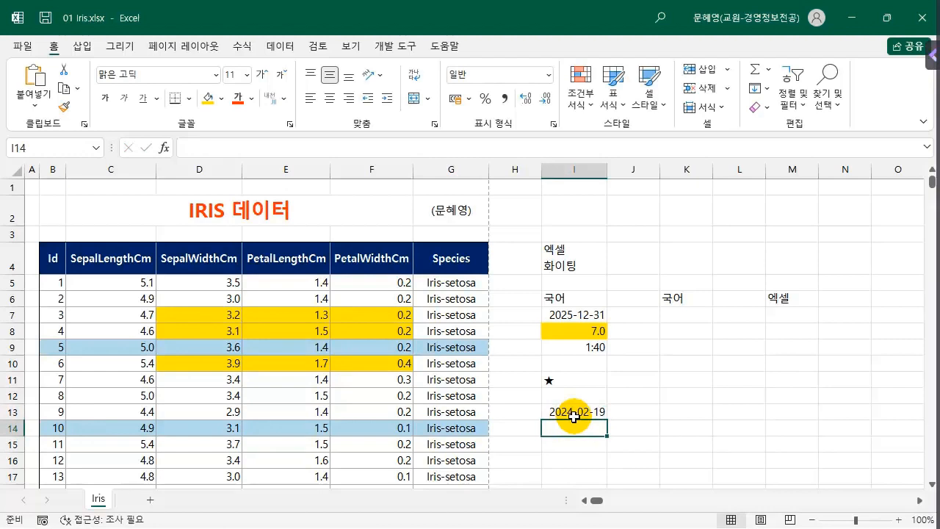
key("ctrl+shift+semicolon")
key("Return")
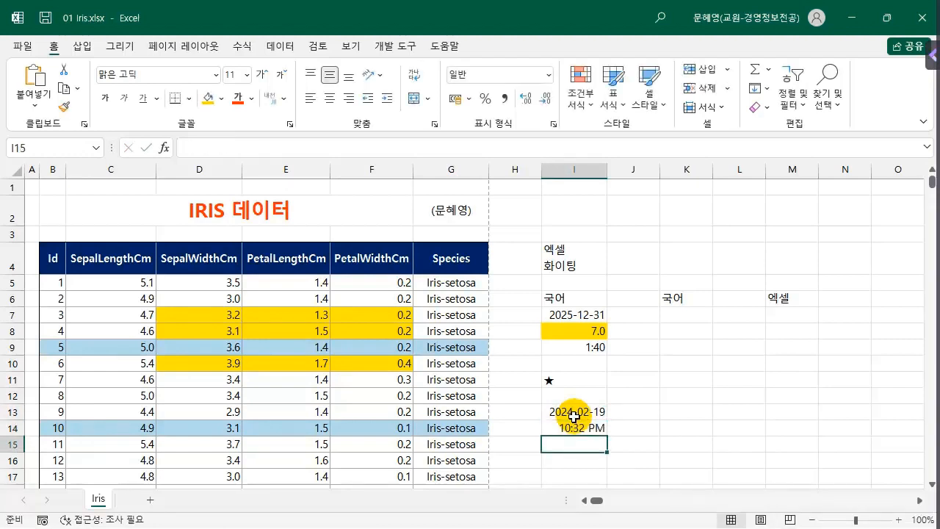
left_click(684, 412)
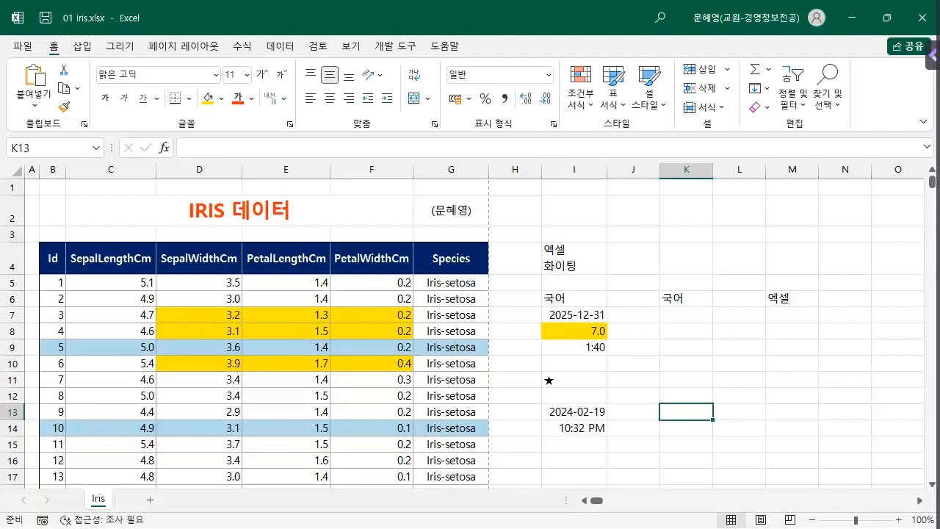
key("ctrl+n")
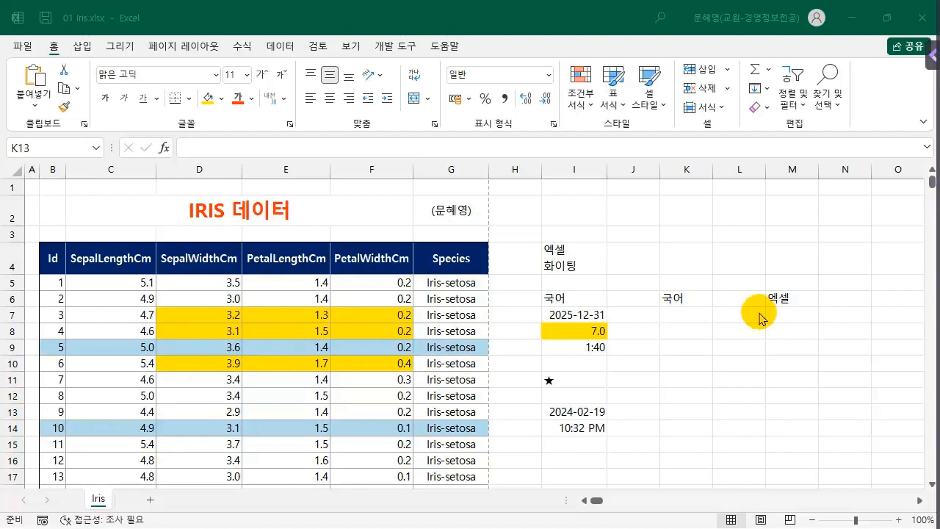
Add a new sheet after Iris and rename it 연습용.
left_click(150, 500)
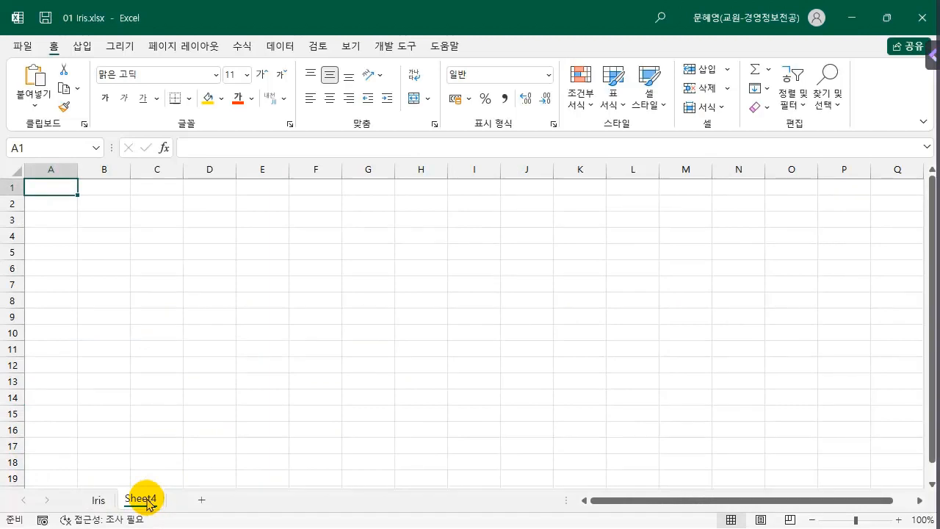
double_click(143, 499)
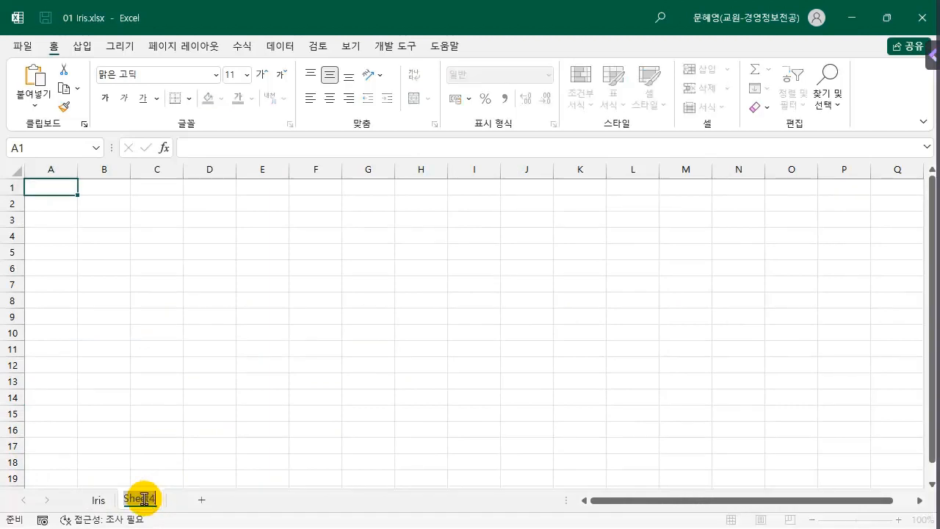
type("연습용")
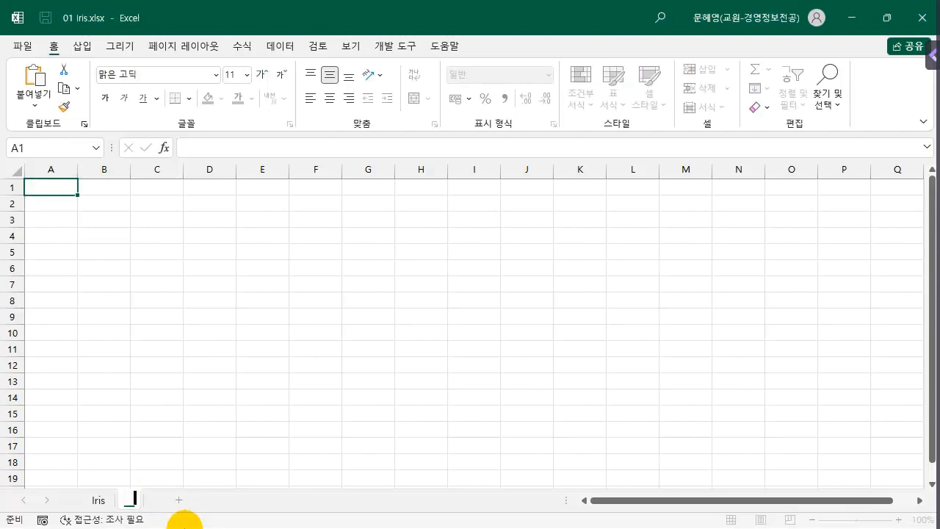
key("Return")
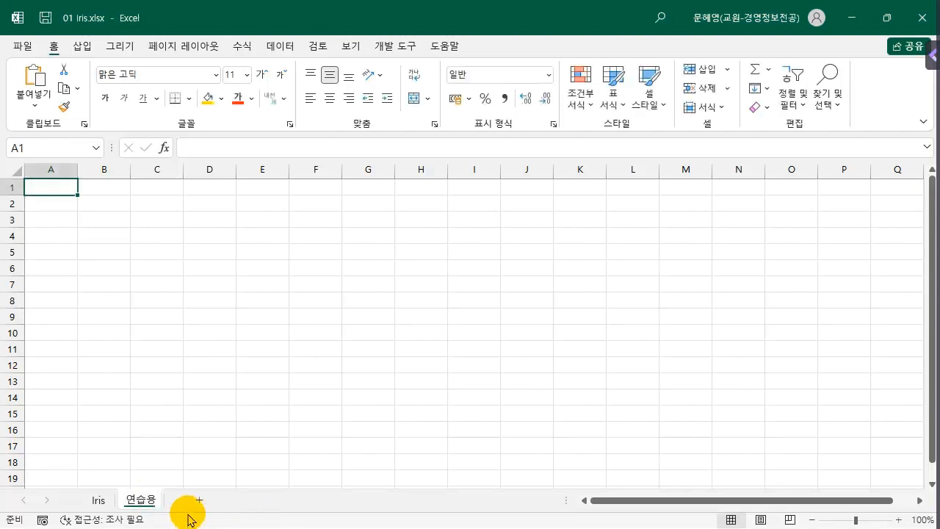
Colour the 연습용 sheet tab red and return to the Iris sheet.
right_click(144, 501)
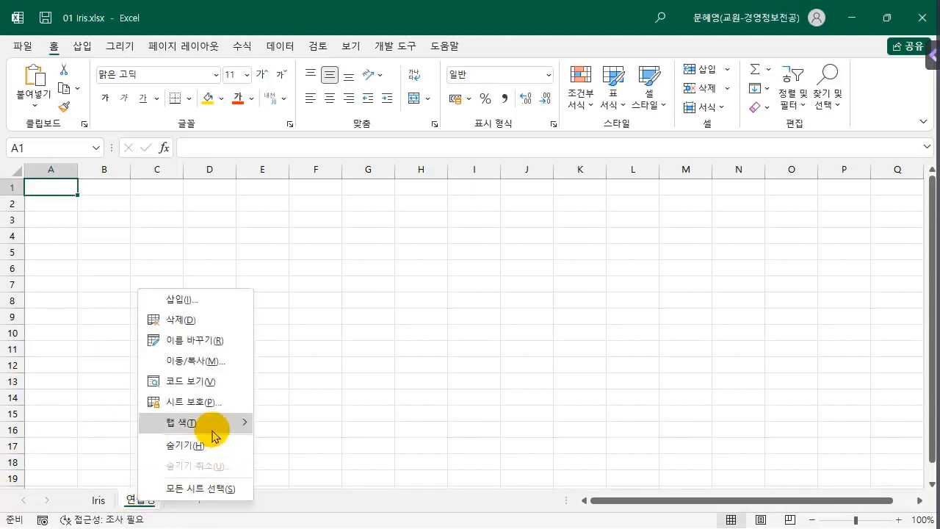
mouse_move(214, 425)
left_click(273, 469)
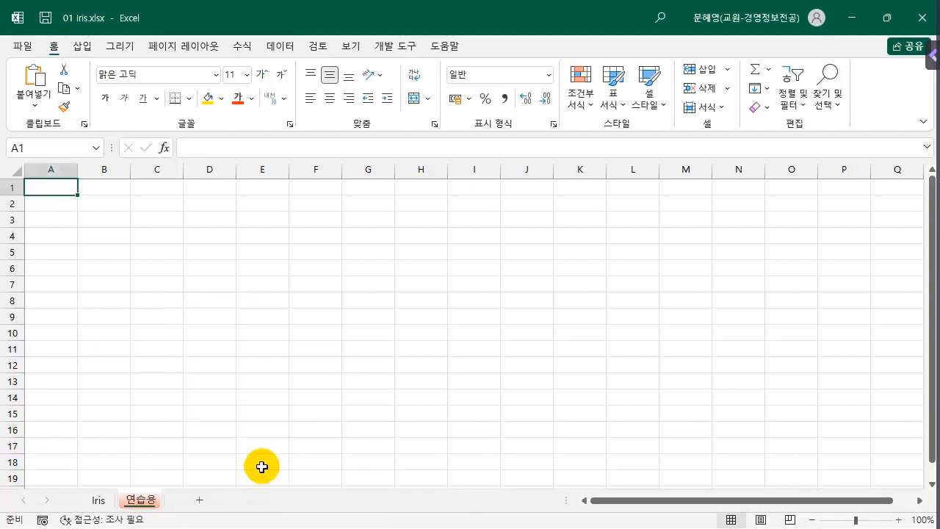
left_click(205, 434)
left_click(99, 500)
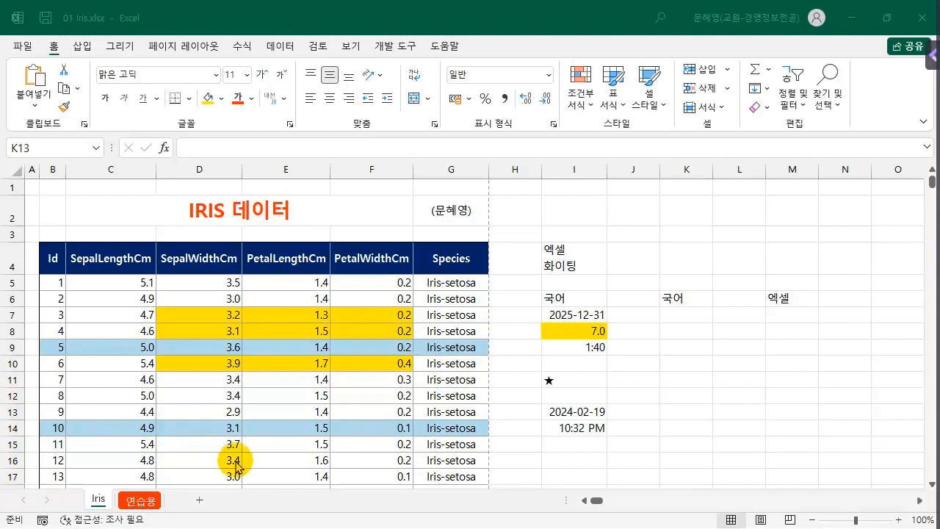
Add a blank Sheet5, move it after 연습용, and go back to Iris.
left_click(203, 479)
left_click(199, 501)
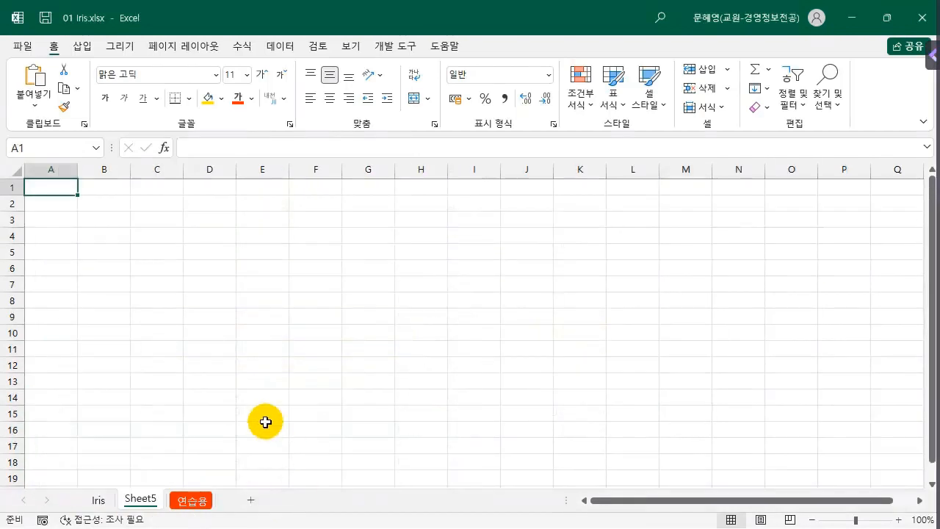
left_click_drag(132, 495, 219, 506)
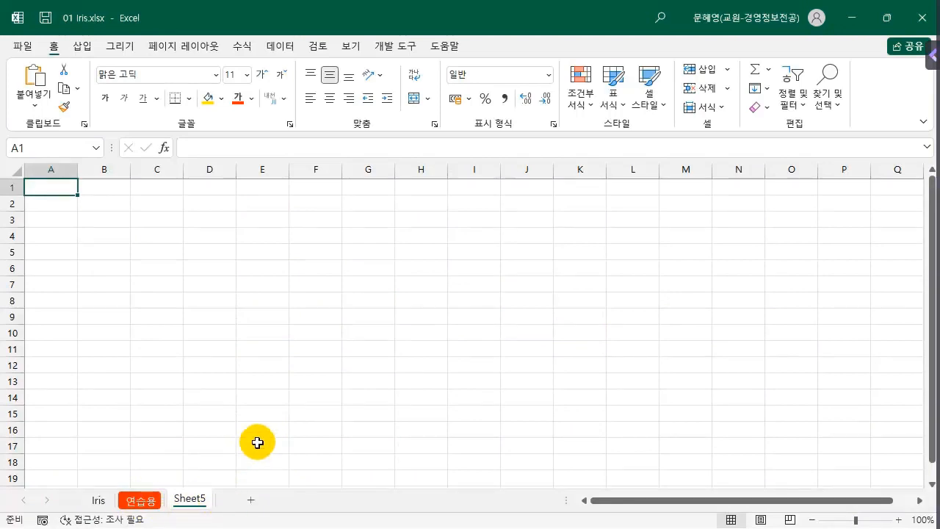
left_click(99, 501)
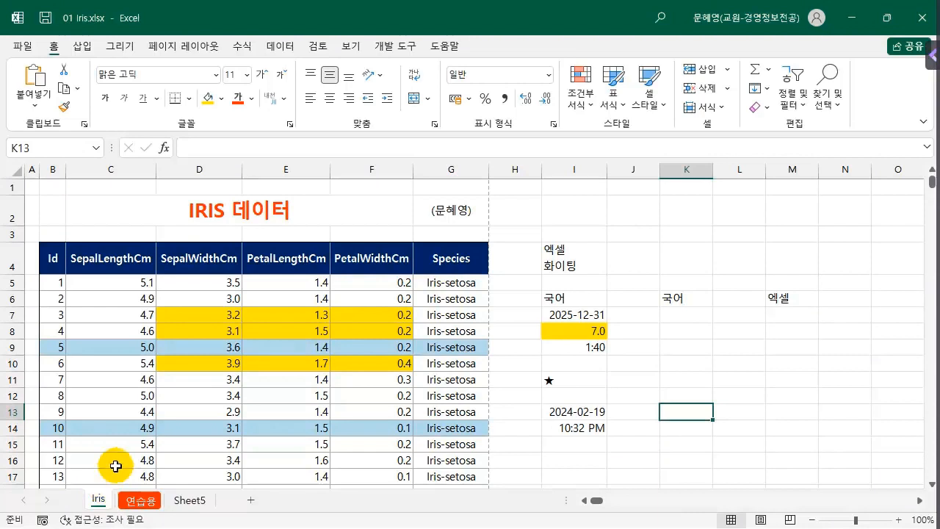
Group Sheet5 with Iris and fill cell B1 yellow on the grouped sheets.
left_click(188, 505, "shift")
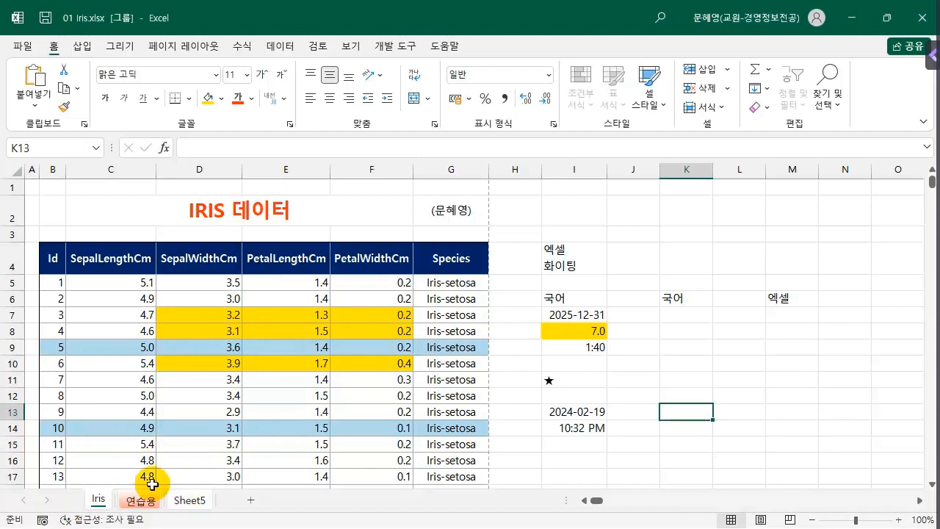
left_click(56, 186)
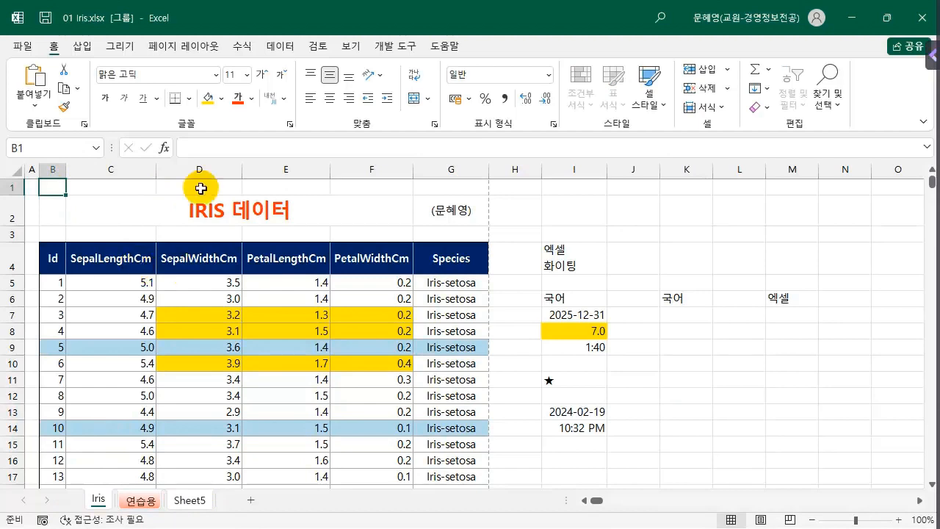
left_click(209, 97)
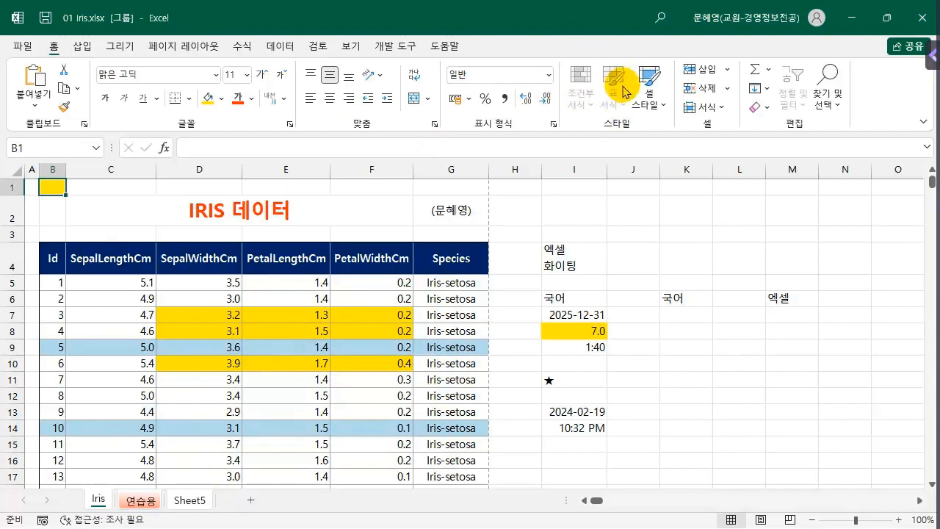
left_click(82, 48)
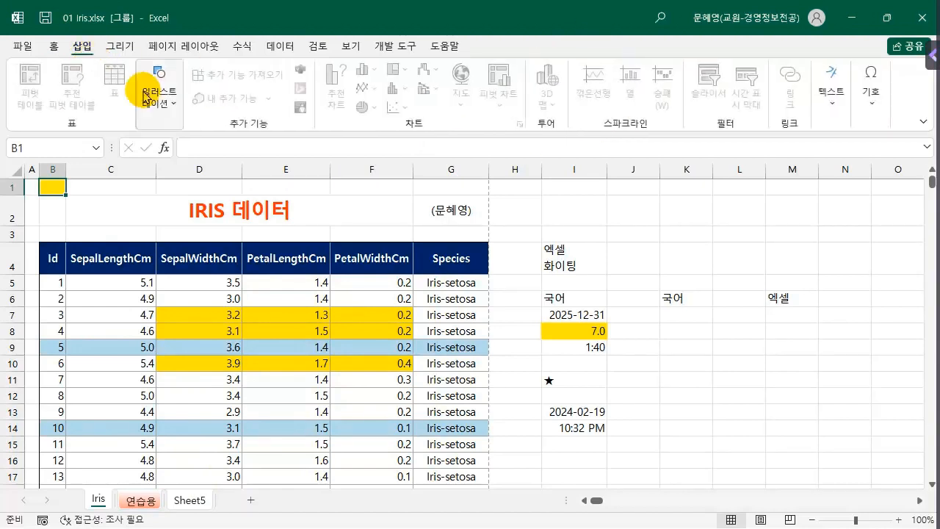
left_click(119, 45)
left_click(171, 46)
left_click(76, 51)
left_click(53, 46)
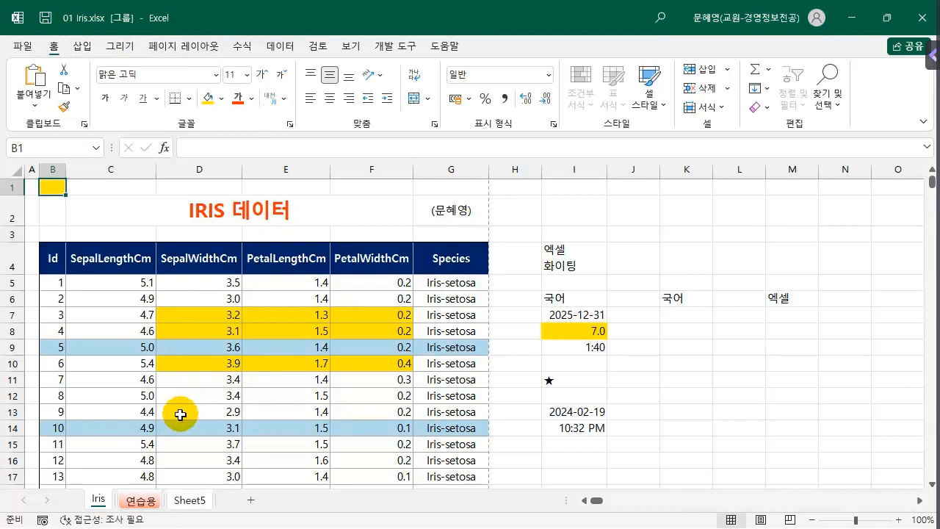
left_click(189, 500)
left_click(116, 362)
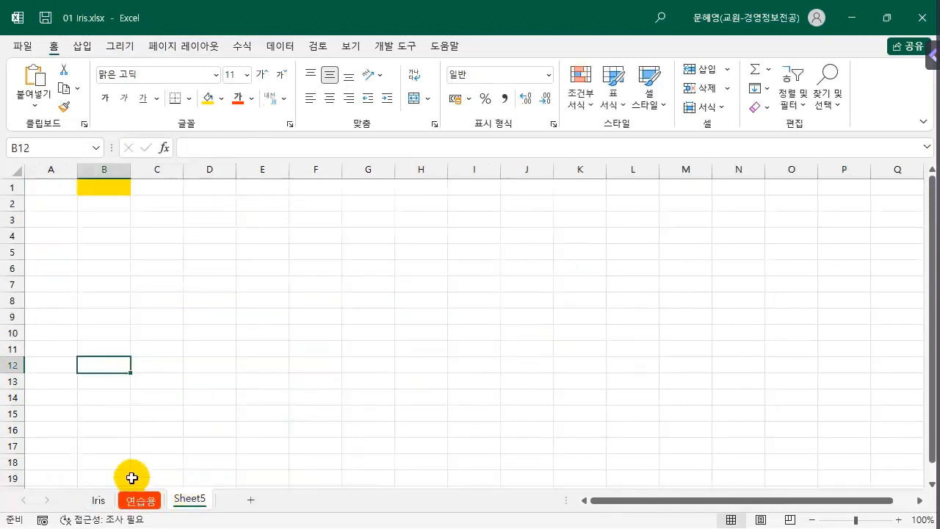
left_click(138, 500)
left_click(99, 500)
left_click(130, 410)
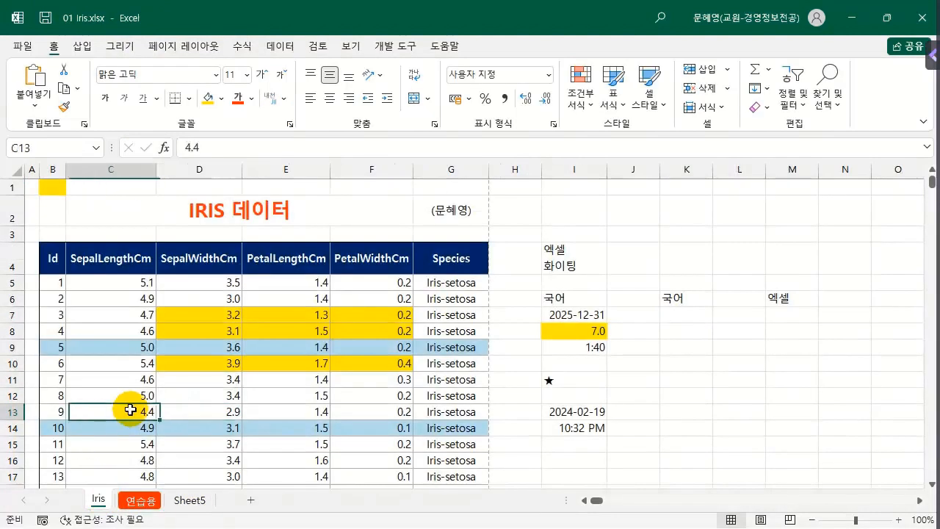
left_click(188, 500)
left_click(197, 426)
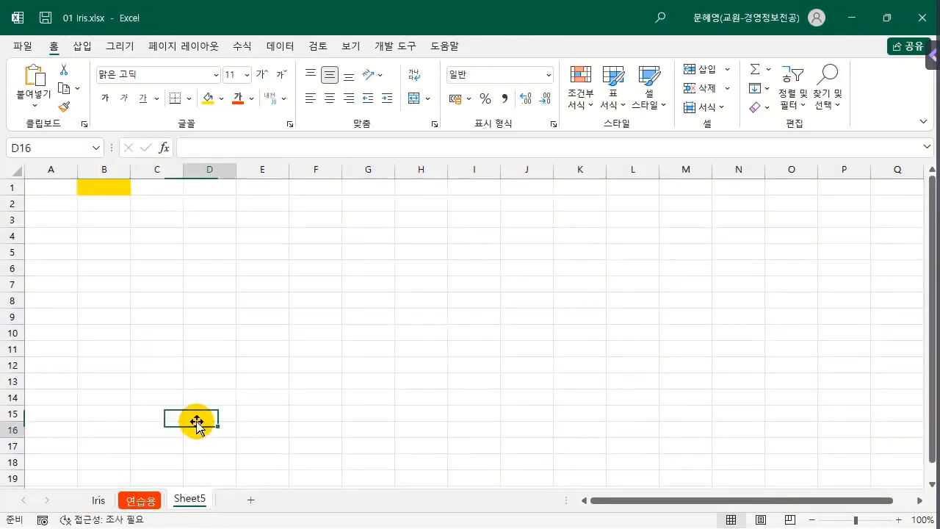
left_click(151, 504)
left_click(98, 500)
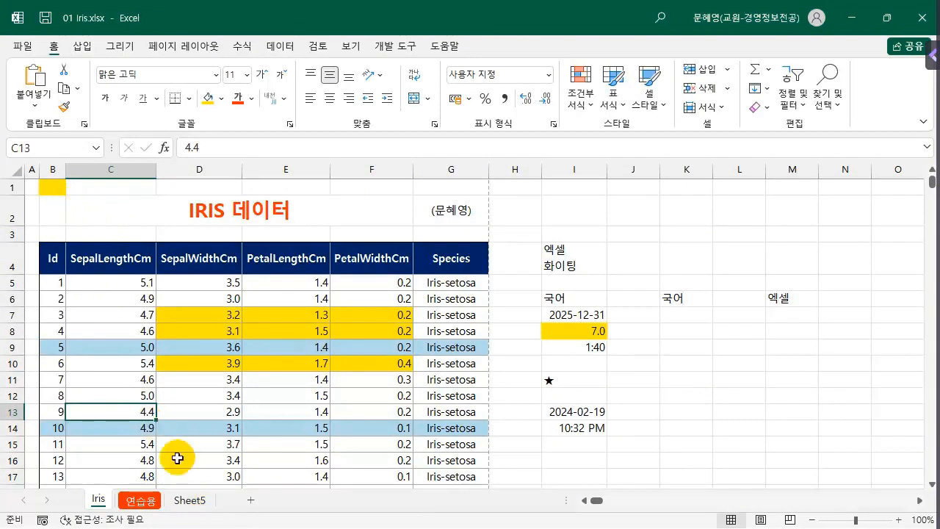
left_click(141, 502)
left_click(187, 502)
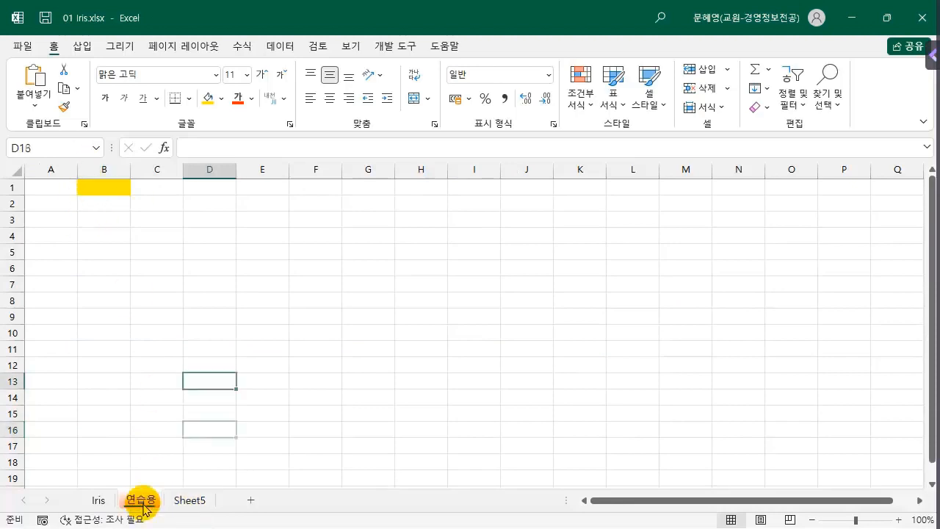
left_click(98, 500)
left_click(135, 232)
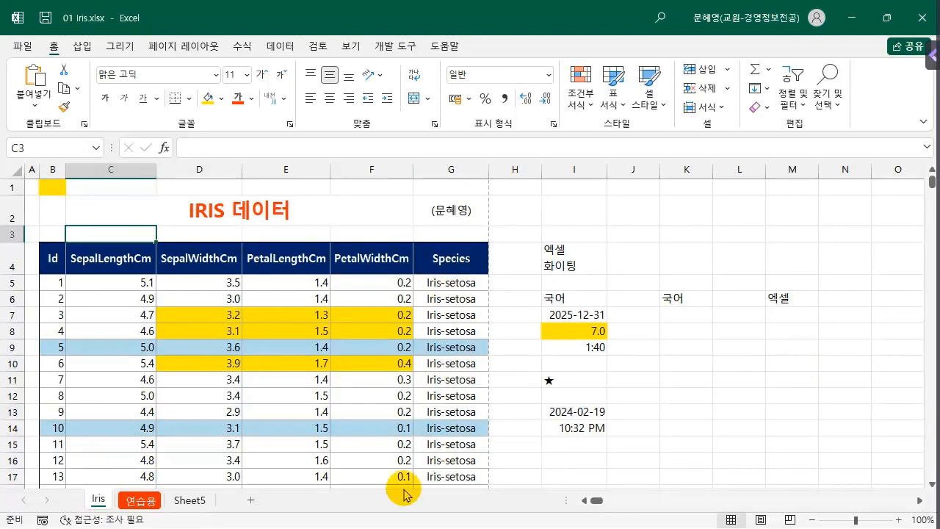
left_click(180, 432)
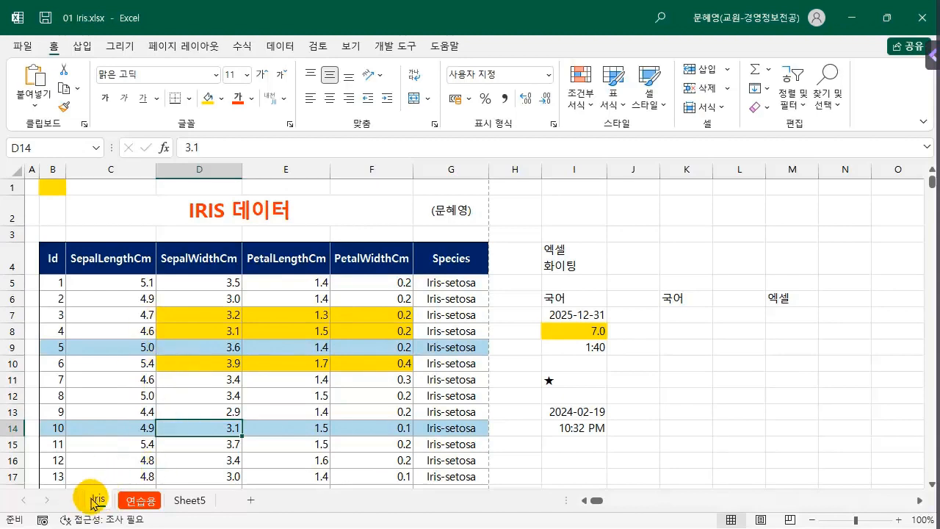
Duplicate the Iris sheet into a copy named Iris (2).
mouse_move(95, 503)
left_mouse_down()
mouse_move(129, 482)
mouse_move(143, 500)
mouse_move(95, 495)
mouse_move(132, 486)
left_mouse_up()
left_click(137, 457)
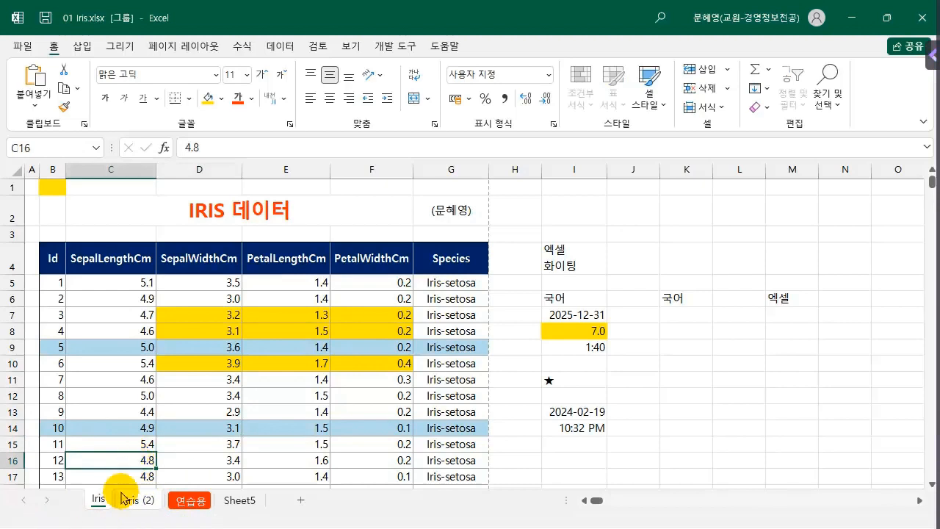
left_click(139, 501)
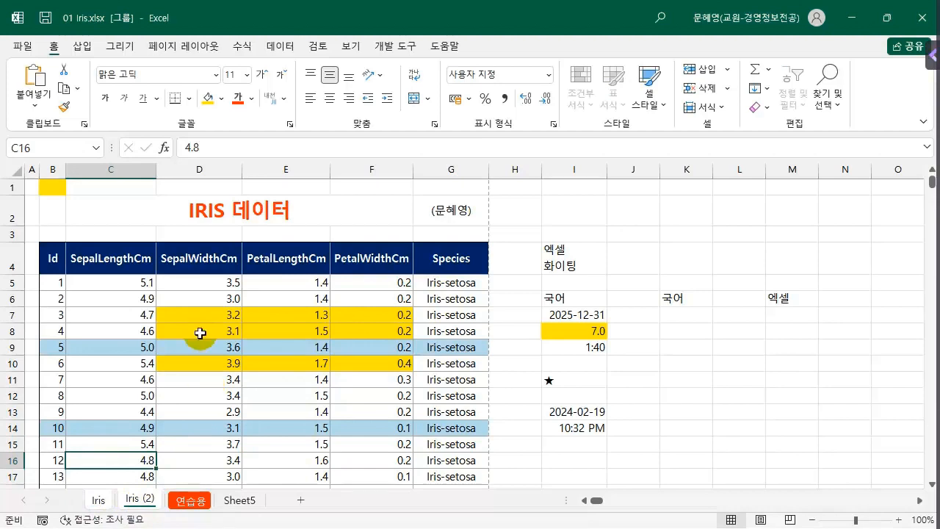
Delete Sheet5 from the workbook, confirming the deletion.
left_click(246, 501)
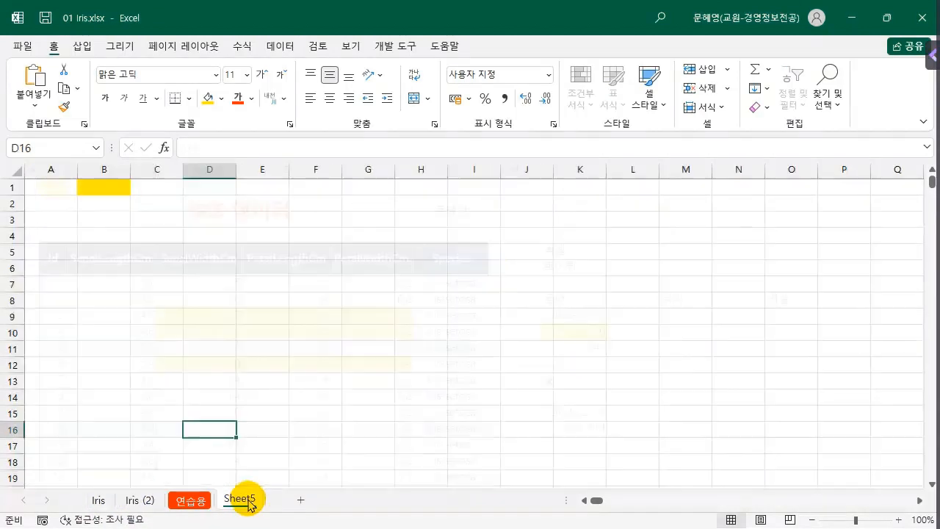
right_click(247, 501)
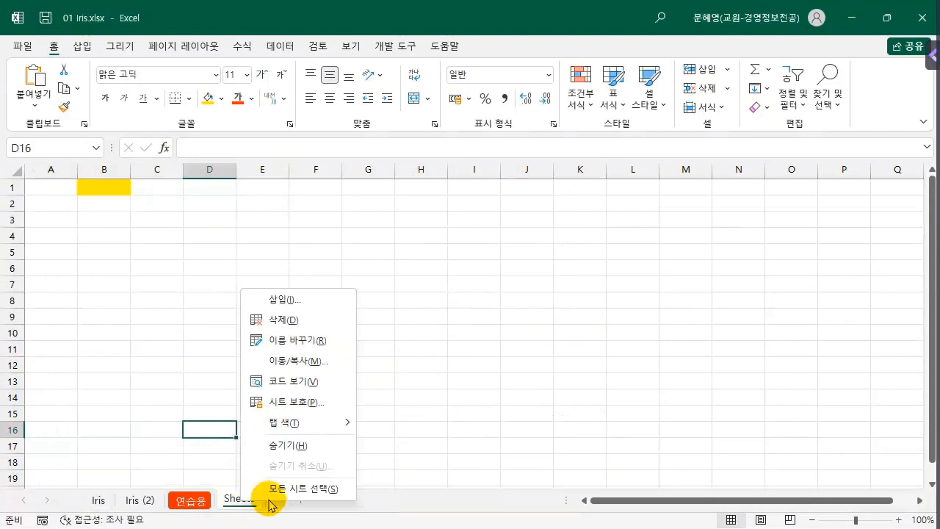
left_click(316, 319)
left_click(416, 312)
left_click(294, 428)
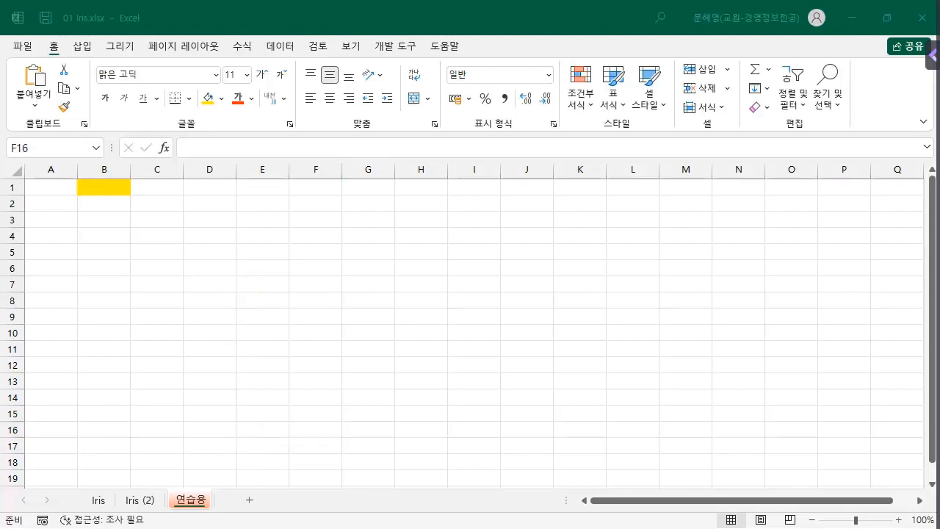
Select cells E10, B4 and D6 in the workbook.
left_click(251, 328)
left_click(250, 330)
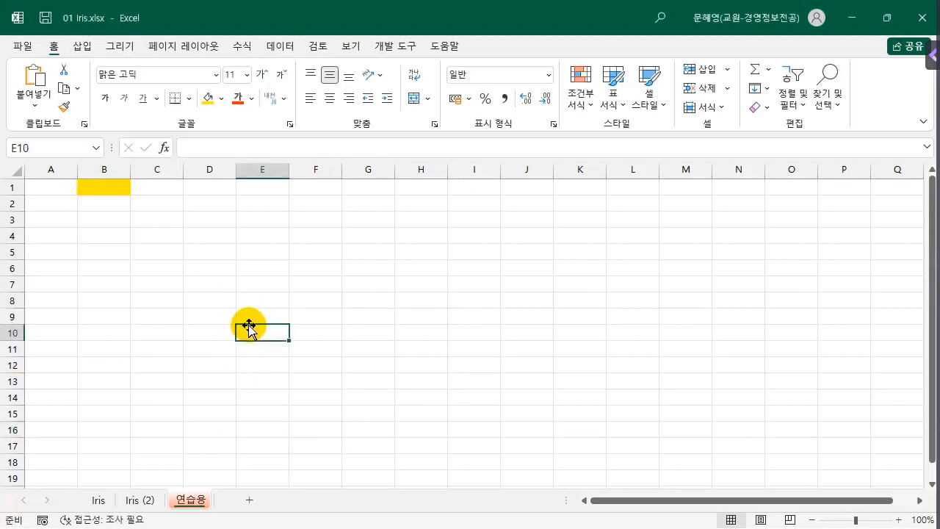
left_click(112, 241)
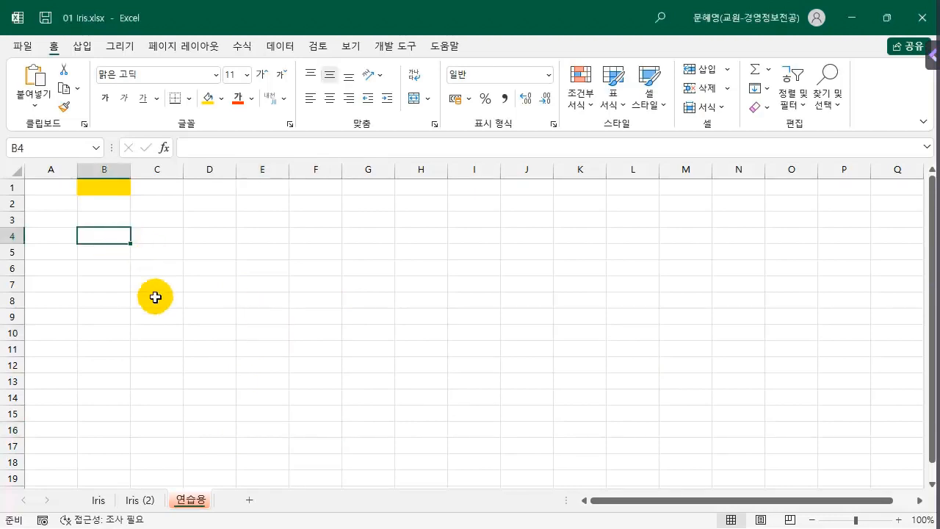
left_click(190, 269)
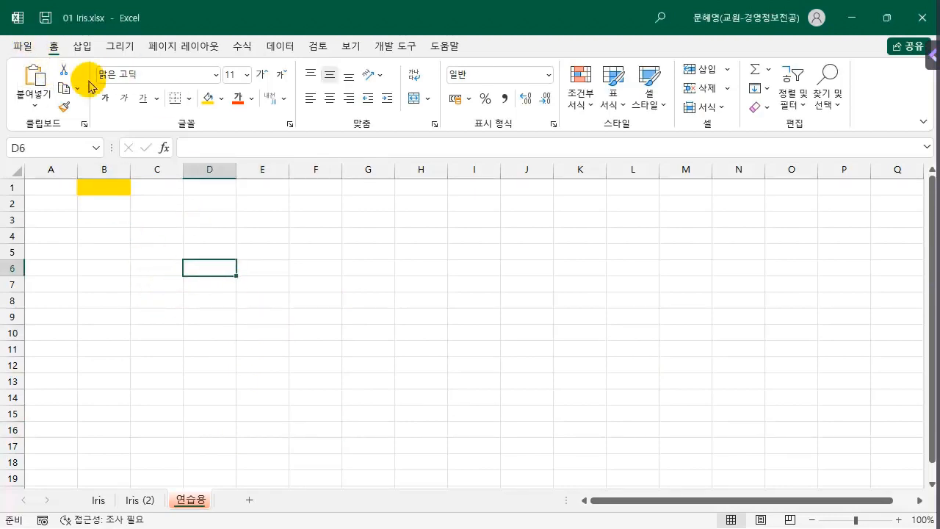
Open Excel Options via File > 더 보기, go to 언어 교정, and open 자동 고침 옵션.
left_click(24, 47)
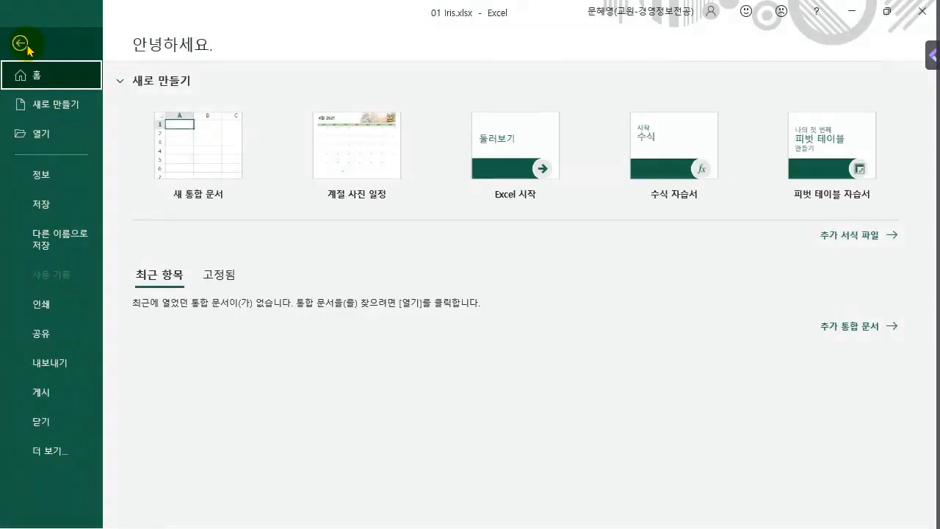
left_click(47, 452)
left_click(130, 507)
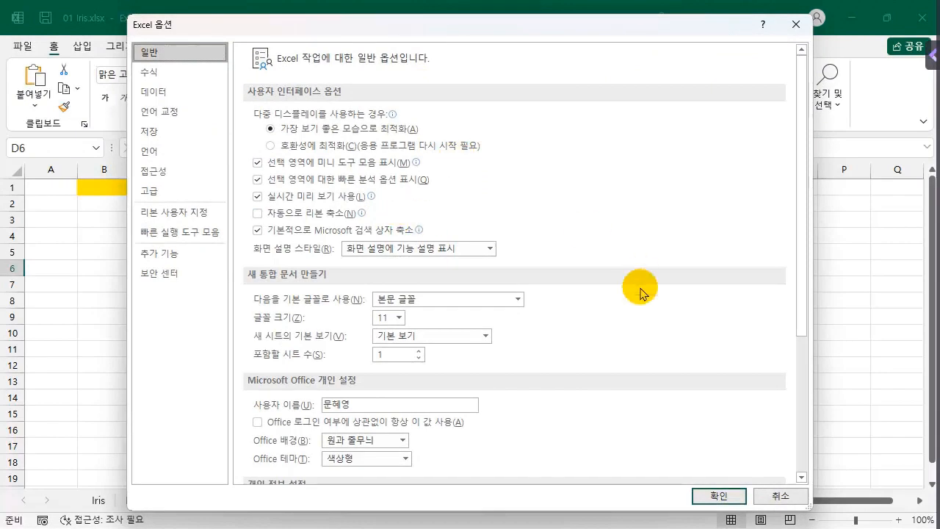
scroll(641, 331, "down", 2)
scroll(642, 334, "down", 4)
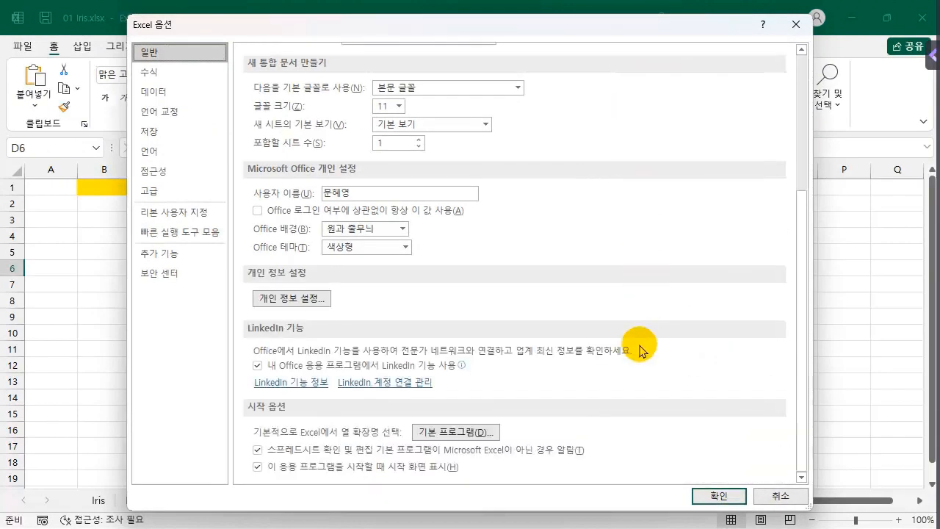
left_click(168, 94)
left_click(168, 112)
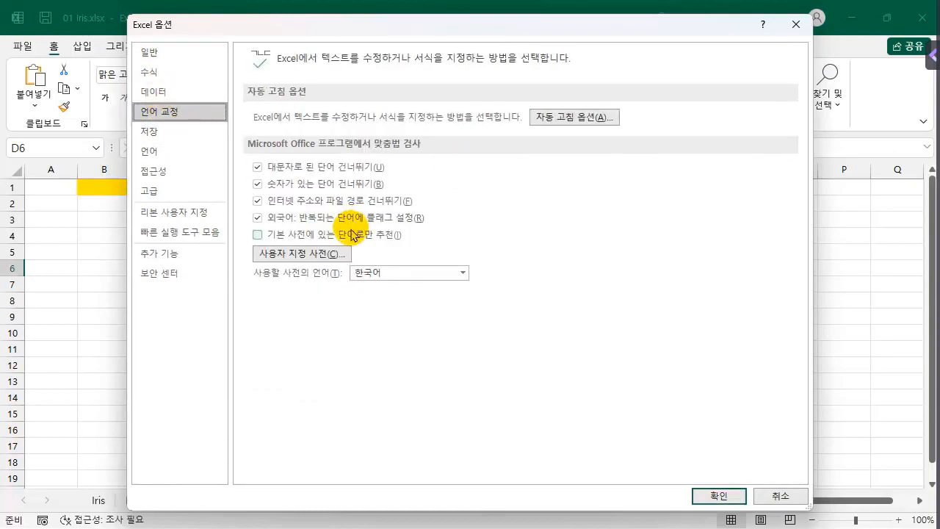
left_click(576, 120)
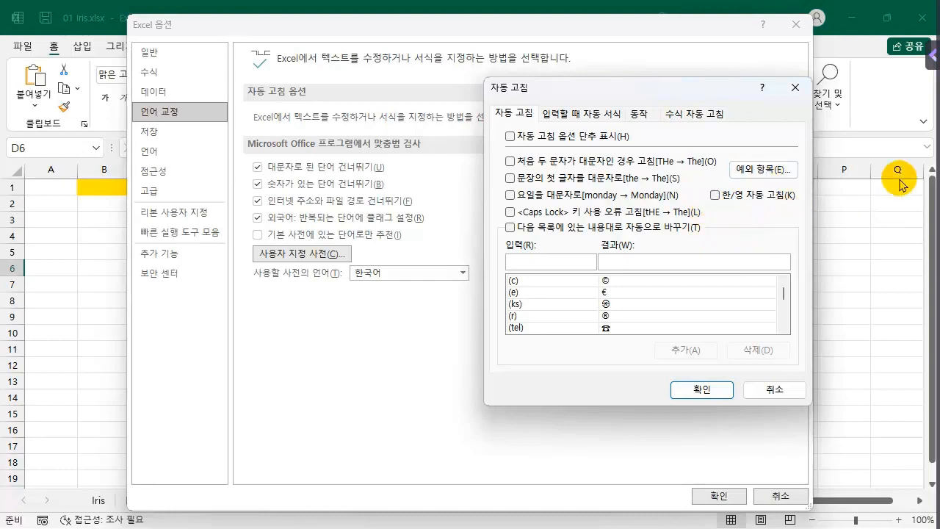
Annotate 'ctrl' and the 한/영 자동 고침 option in blue pen, clear the ink, then close 자동 고침.
left_click(931, 55)
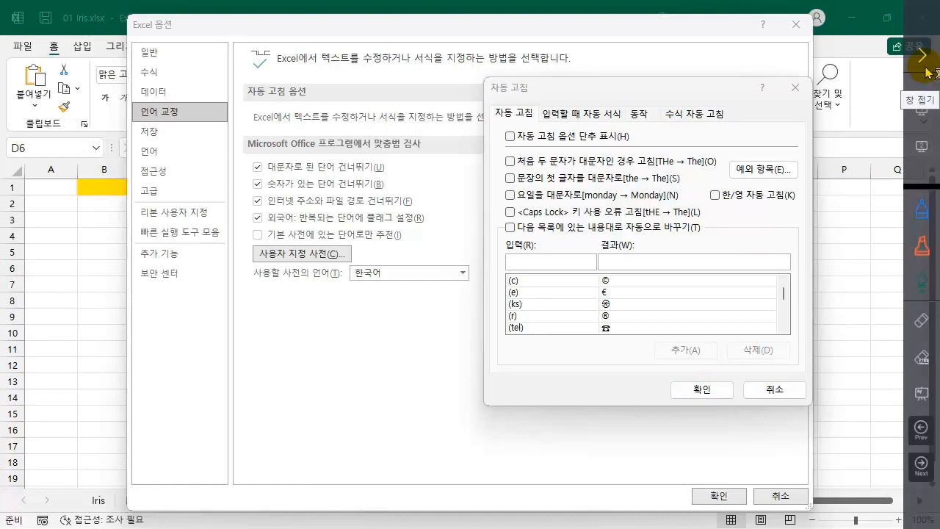
left_click(922, 210)
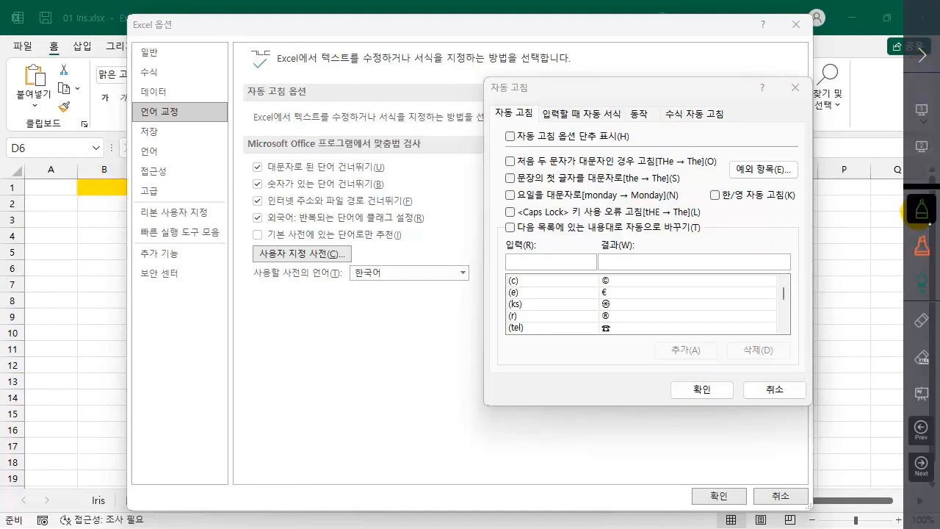
mouse_move(586, 357)
left_mouse_down()
mouse_move(592, 369)
mouse_move(649, 372)
mouse_move(663, 352)
left_mouse_up()
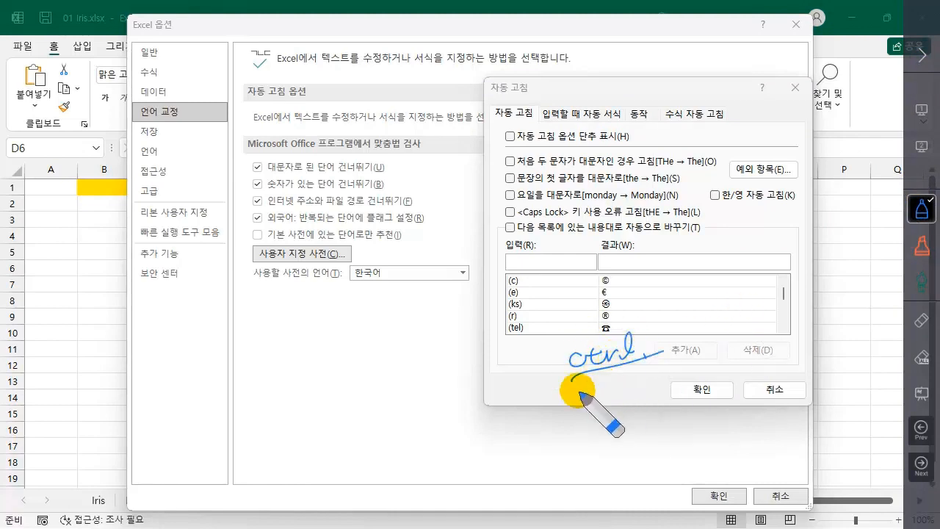
mouse_move(569, 362)
left_mouse_down()
mouse_move(553, 382)
mouse_move(599, 388)
left_mouse_up()
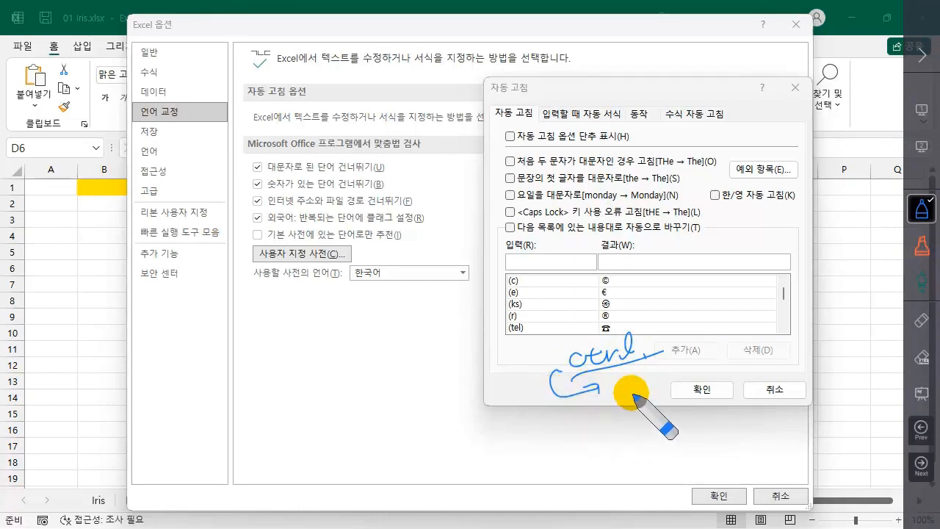
left_click(923, 358)
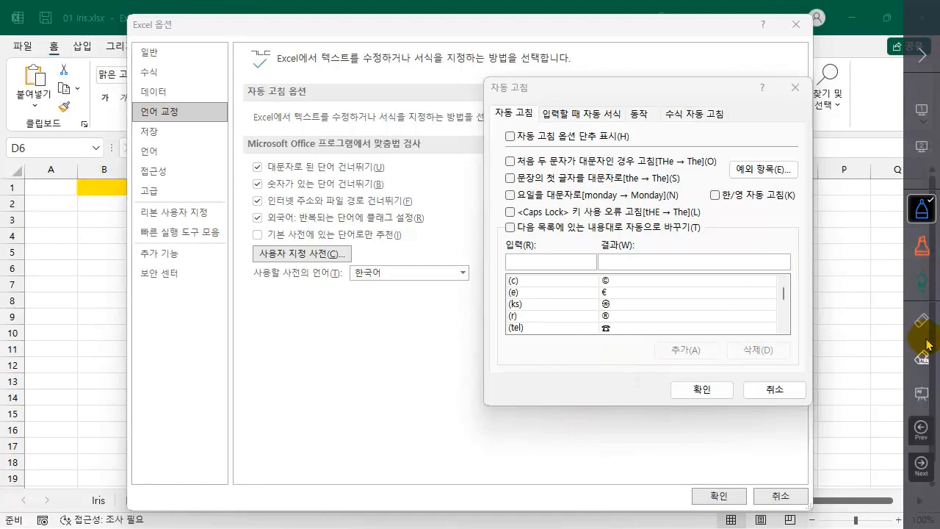
left_click_drag(709, 206, 806, 209)
left_click(919, 360)
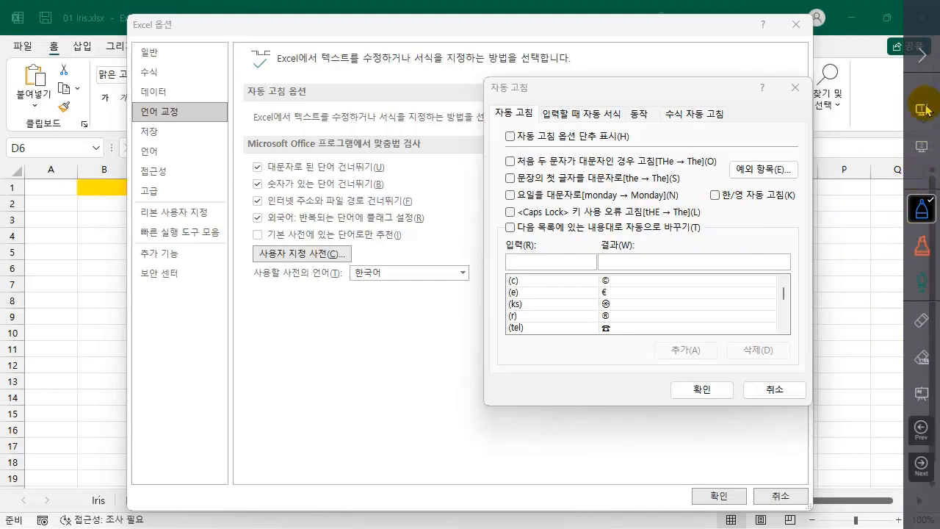
key("Escape")
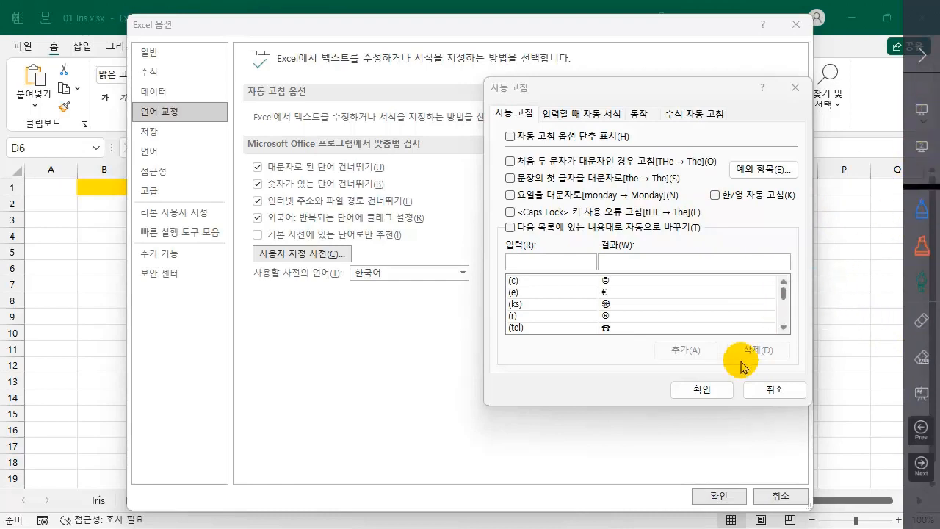
left_click(794, 88)
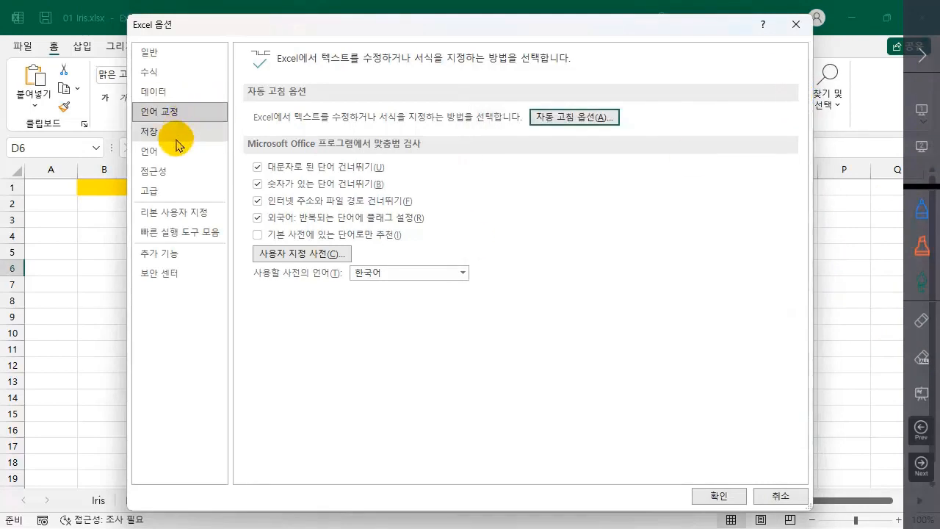
Review the 고급 options, keeping the after-Enter move direction as downward.
left_click(161, 199)
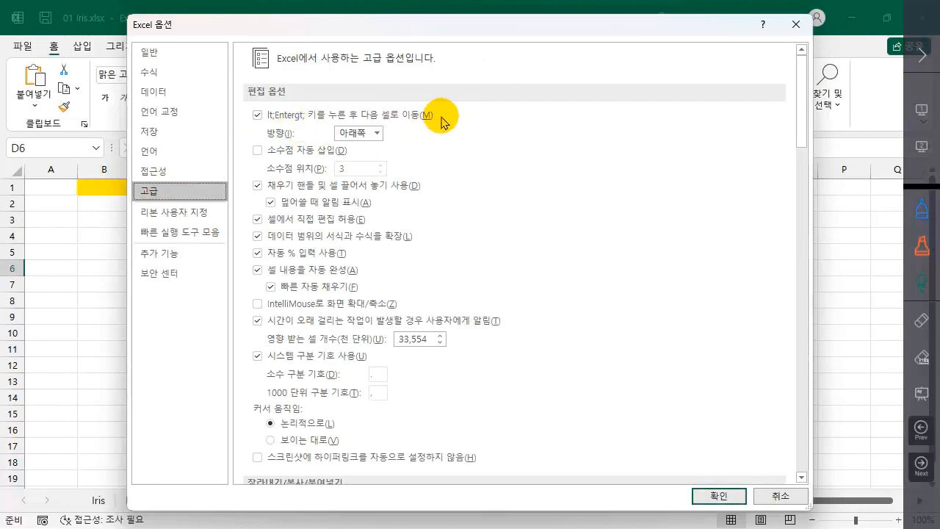
left_click(377, 133)
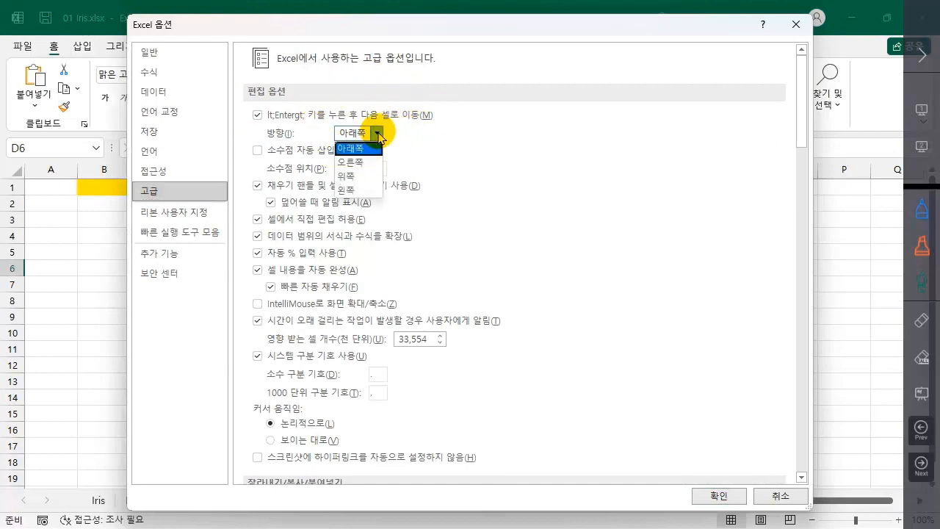
left_click(462, 136)
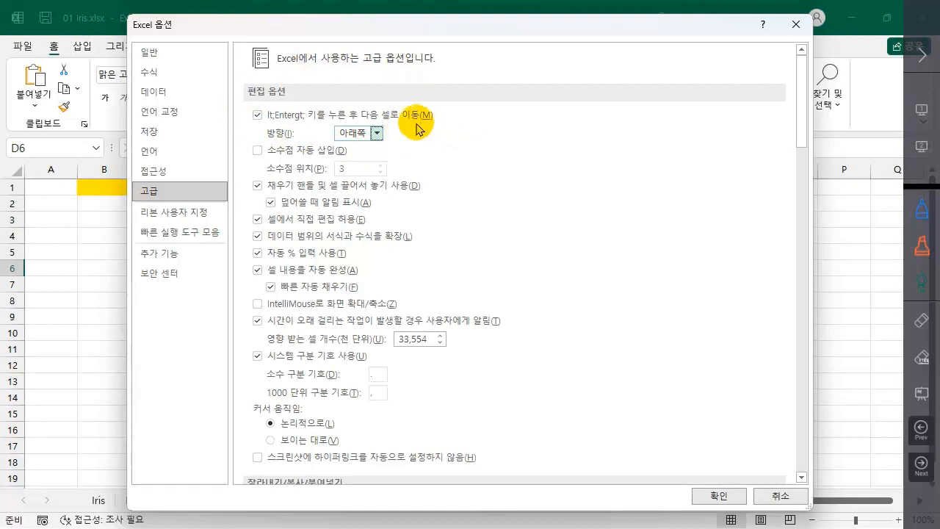
scroll(583, 300, "down", 5)
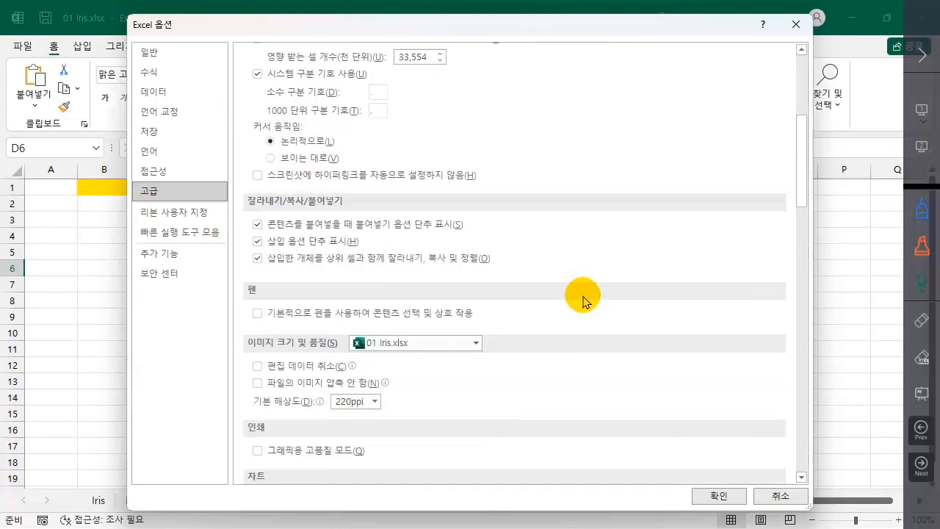
scroll(584, 300, "down", 6)
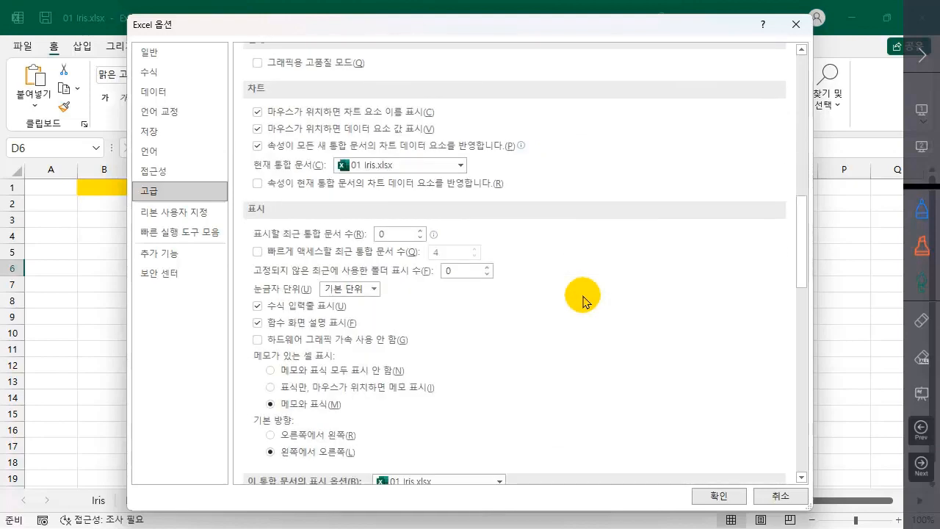
scroll(584, 300, "down", 6)
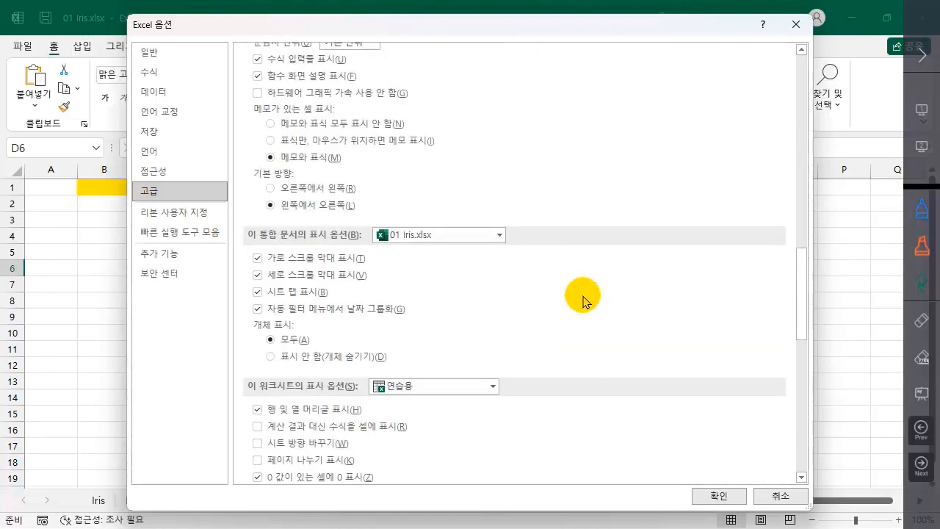
scroll(584, 299, "down", 2)
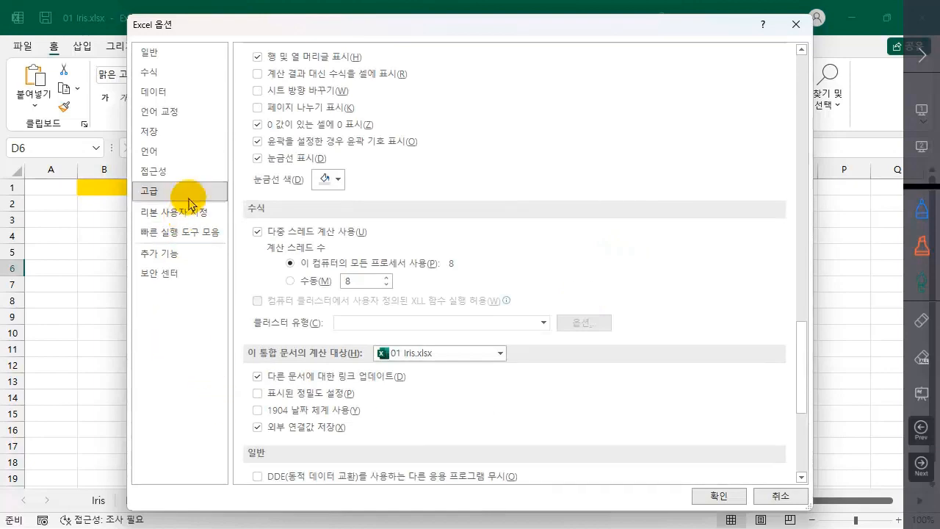
scroll(615, 259, "down", 1)
scroll(616, 258, "down", 4)
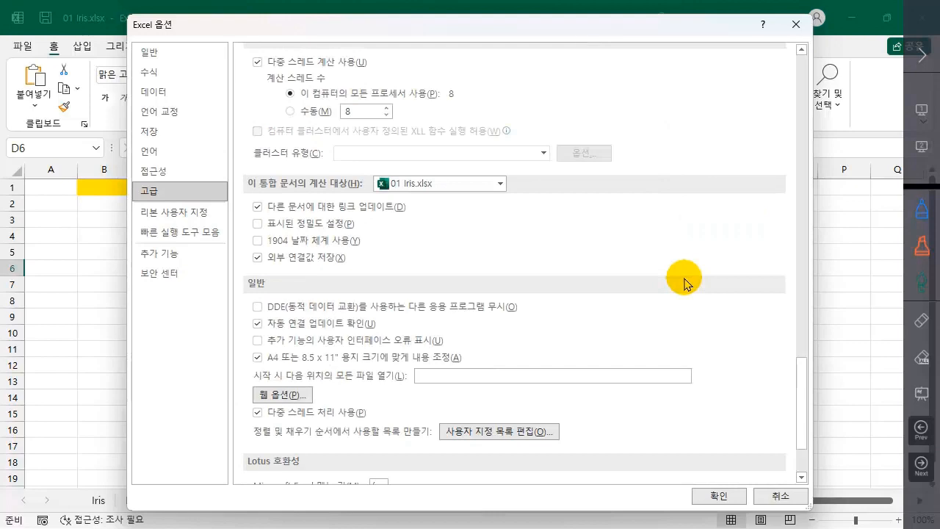
scroll(684, 284, "up", 7)
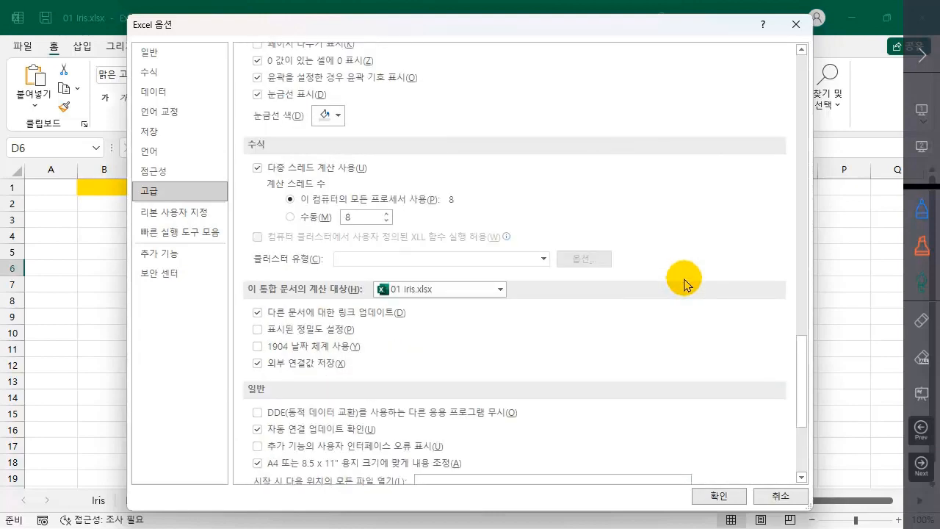
scroll(684, 284, "down", 1)
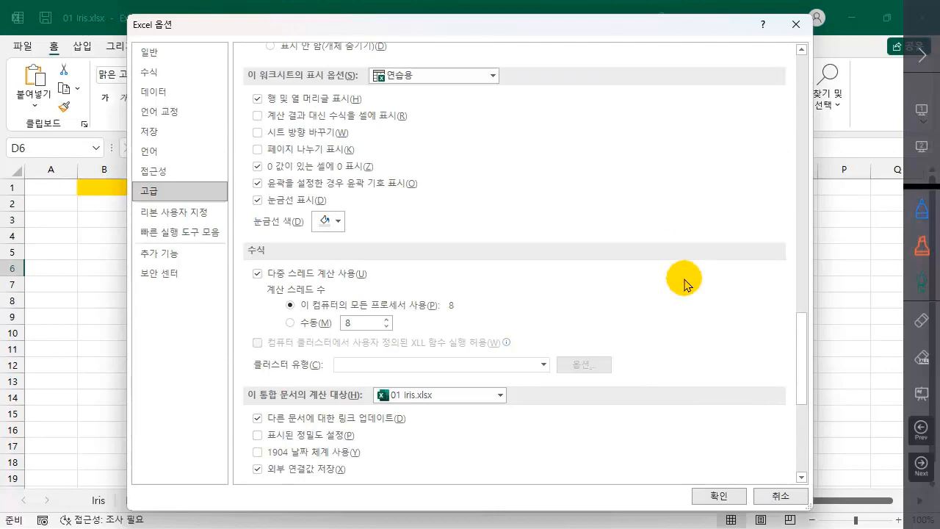
scroll(684, 284, "up", 4)
scroll(684, 285, "up", 3)
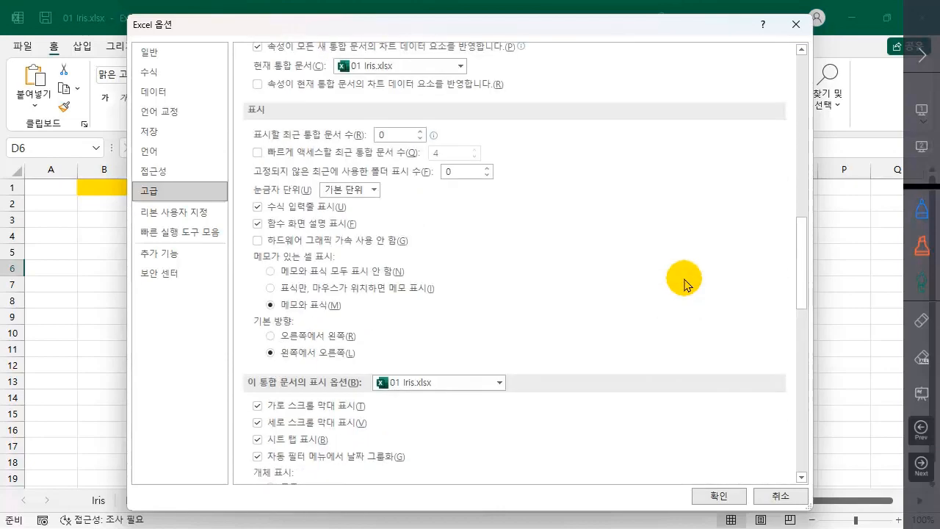
scroll(684, 285, "up", 1)
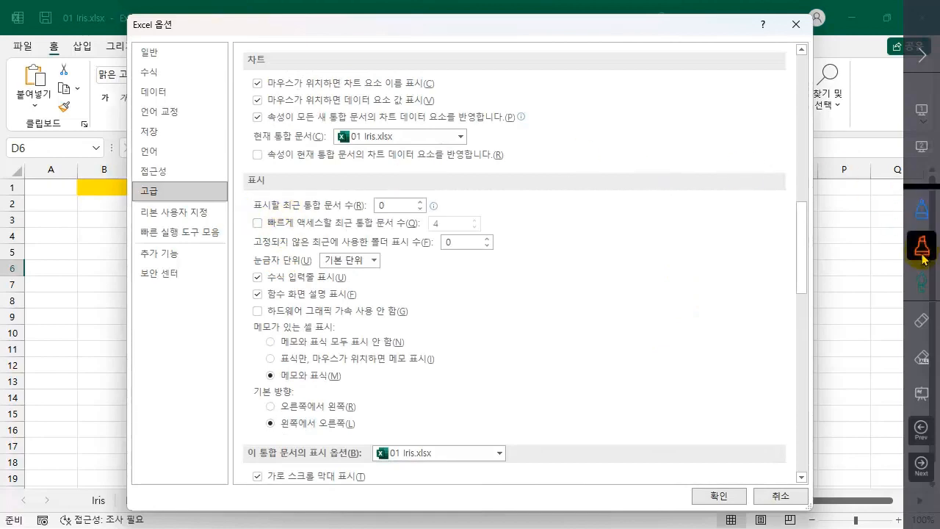
Highlight the 표시할 최근 통합 문서 수 setting and cancel Excel Options.
left_click(922, 280)
left_click_drag(242, 214, 473, 213)
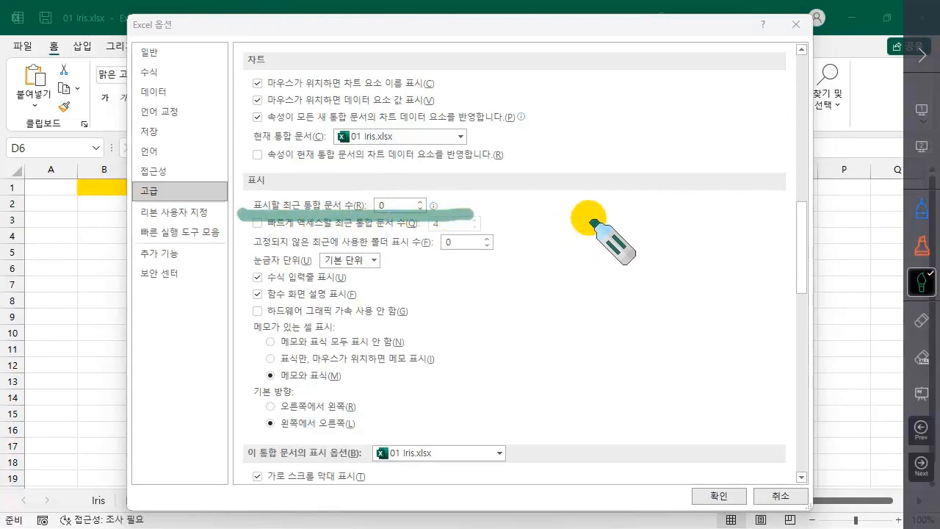
left_click(783, 496)
Erase the annotation, view the Account page, then reopen Excel Options from File > 더 보기.
left_click(920, 357)
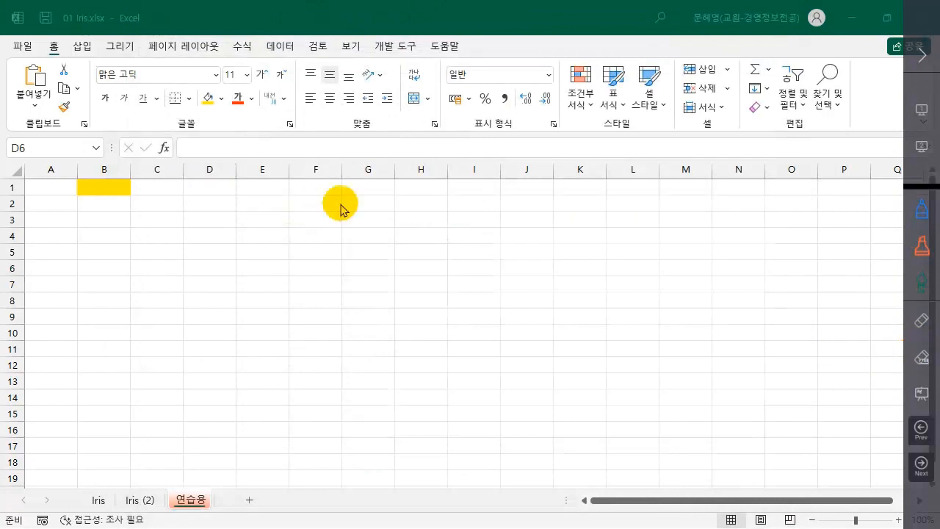
left_click(22, 46)
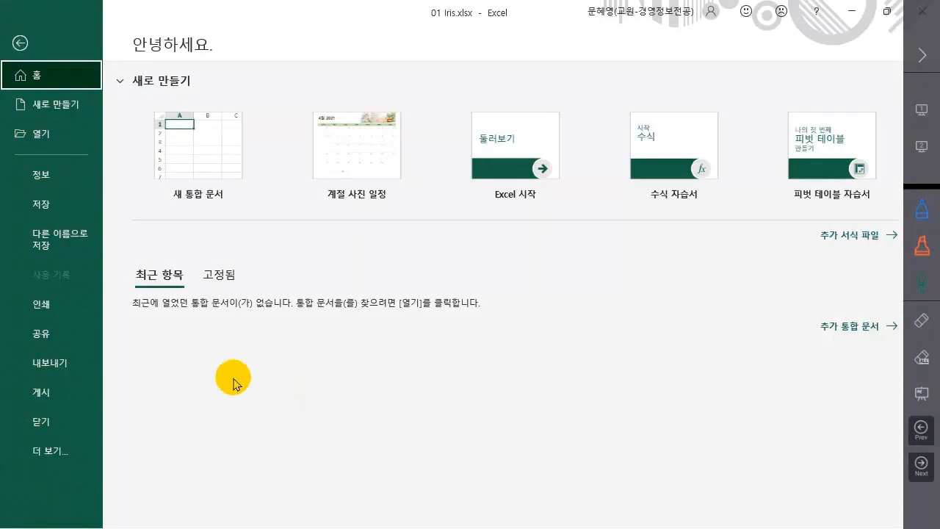
left_click(90, 454)
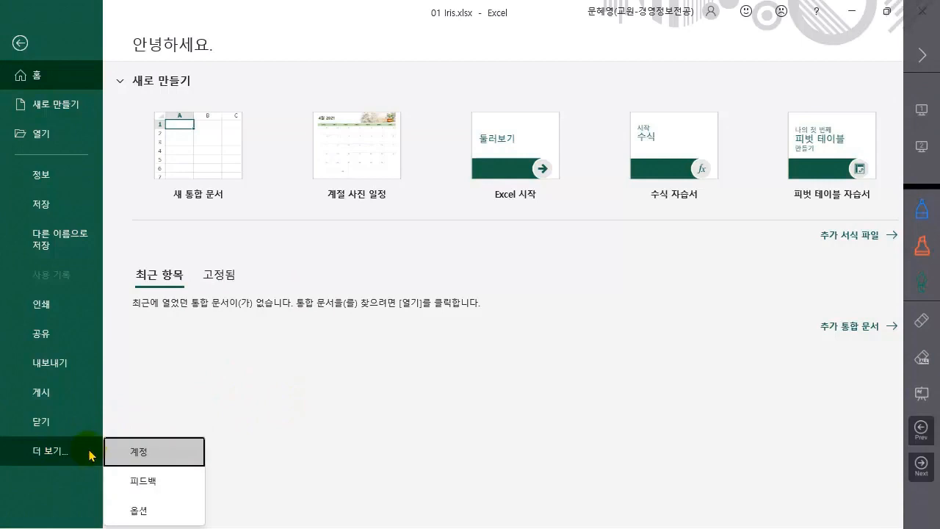
left_click(146, 459)
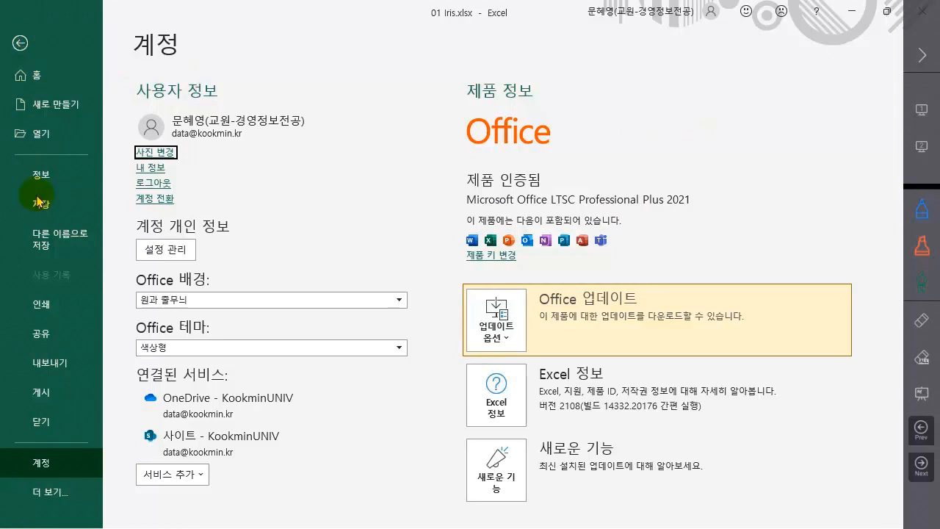
left_click(48, 497)
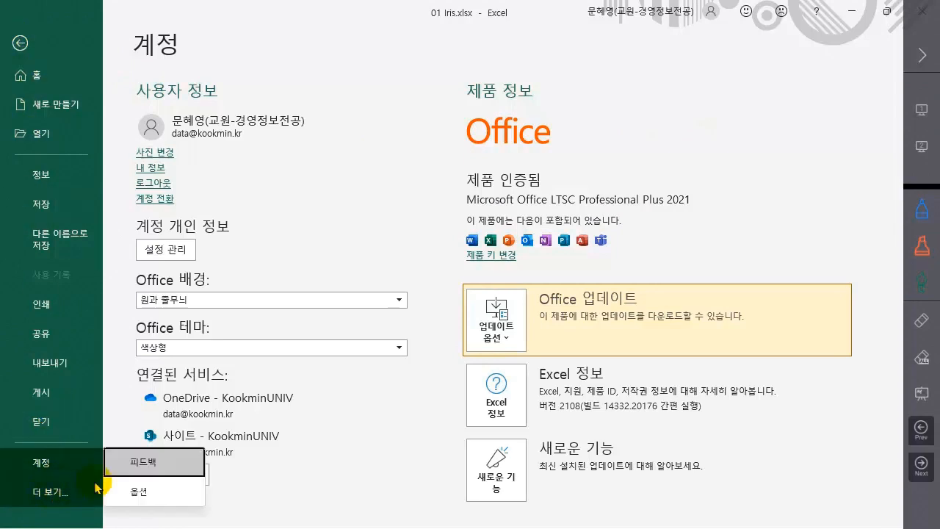
left_click(141, 491)
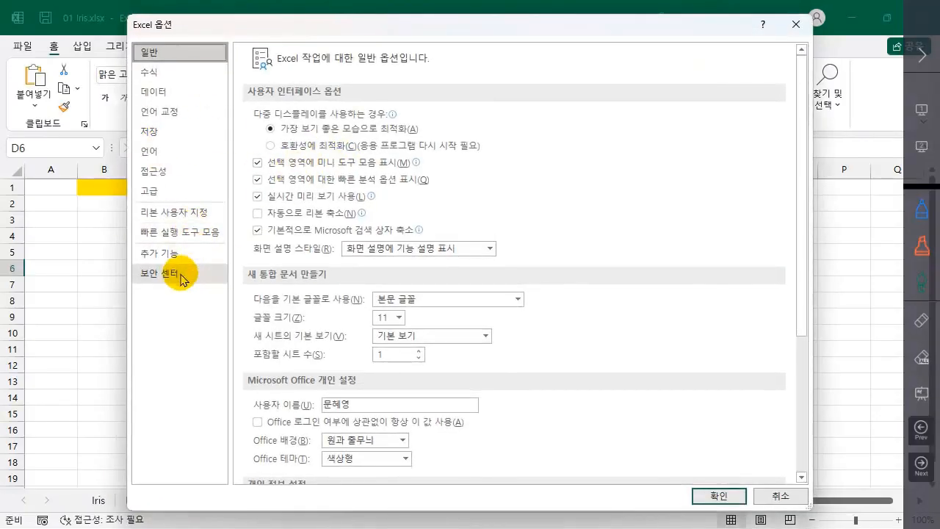
Open 리본 사용자 지정 and highlight the 추가 기능, 개발 도구 and 페이지 레이아웃 tabs.
left_click(197, 214)
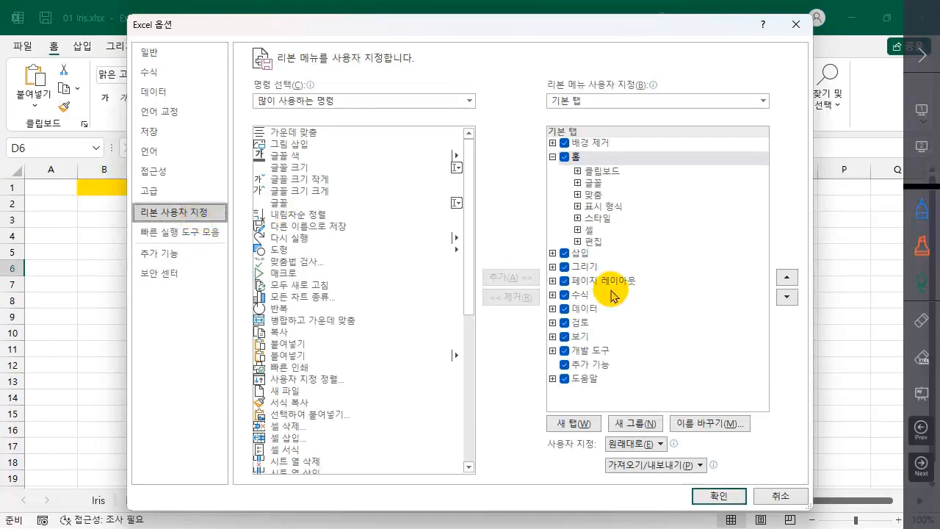
left_click(921, 282)
mouse_move(539, 360)
left_mouse_down()
mouse_move(531, 361)
mouse_move(628, 360)
left_mouse_up()
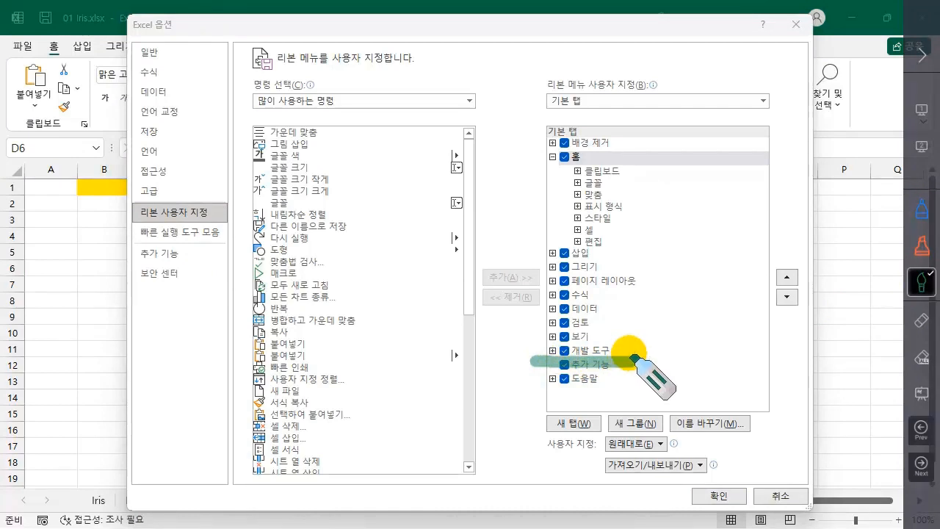
mouse_move(632, 360)
left_mouse_down()
mouse_move(630, 340)
mouse_move(569, 338)
mouse_move(523, 342)
mouse_move(528, 367)
left_mouse_up()
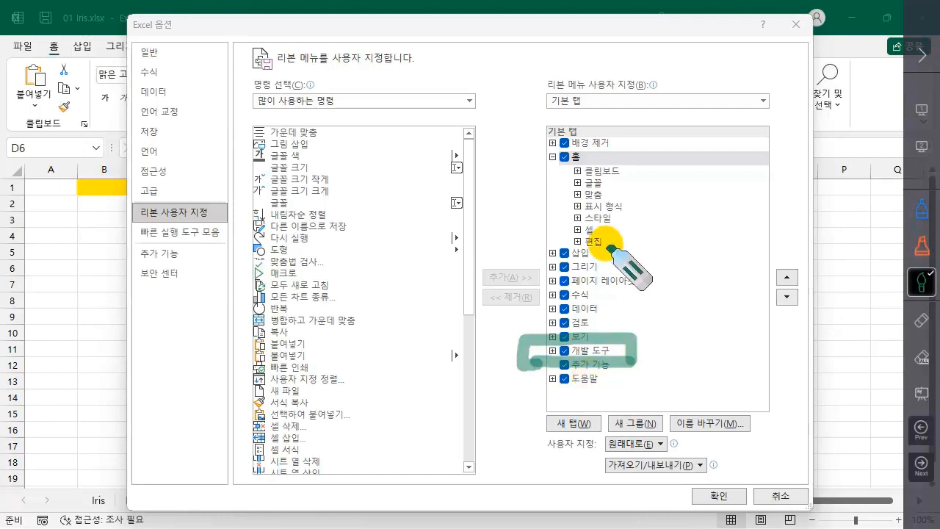
left_click_drag(538, 279, 626, 279)
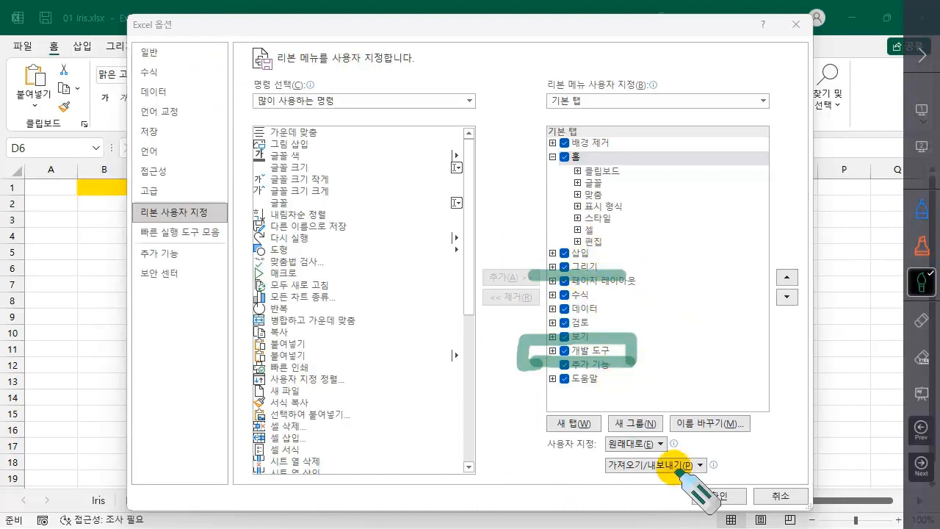
left_click(920, 359)
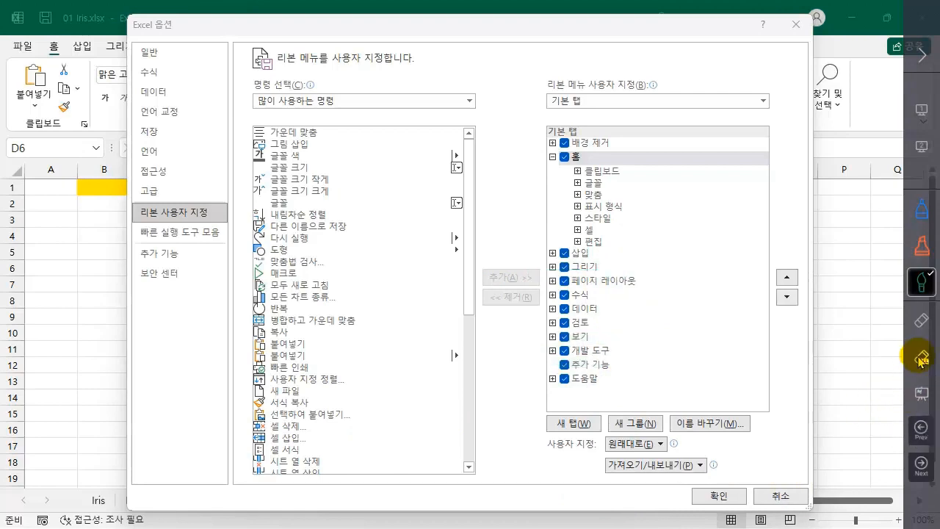
left_click(921, 280)
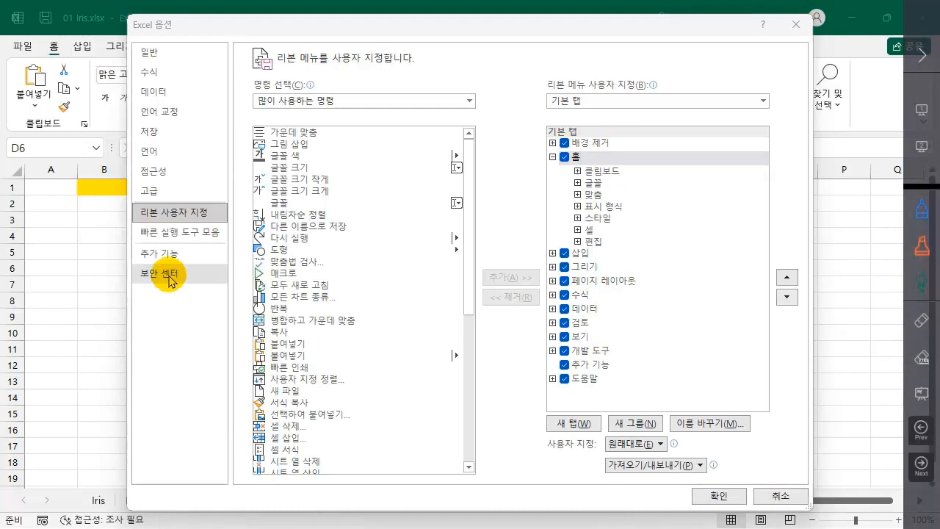
Glance at Trust Center and Quick Access Toolbar, return to 리본 사용자 지정, and move the dialog.
left_click(168, 277)
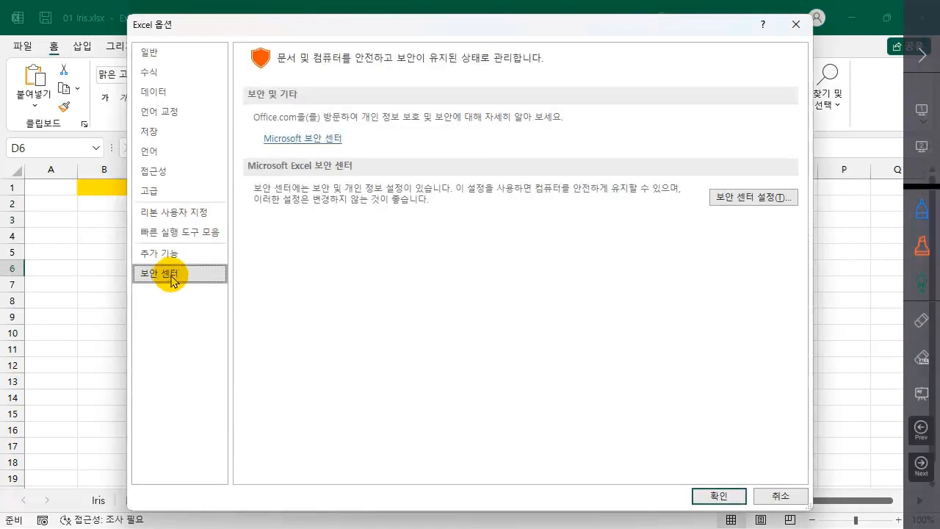
left_click(187, 236)
left_click(185, 212)
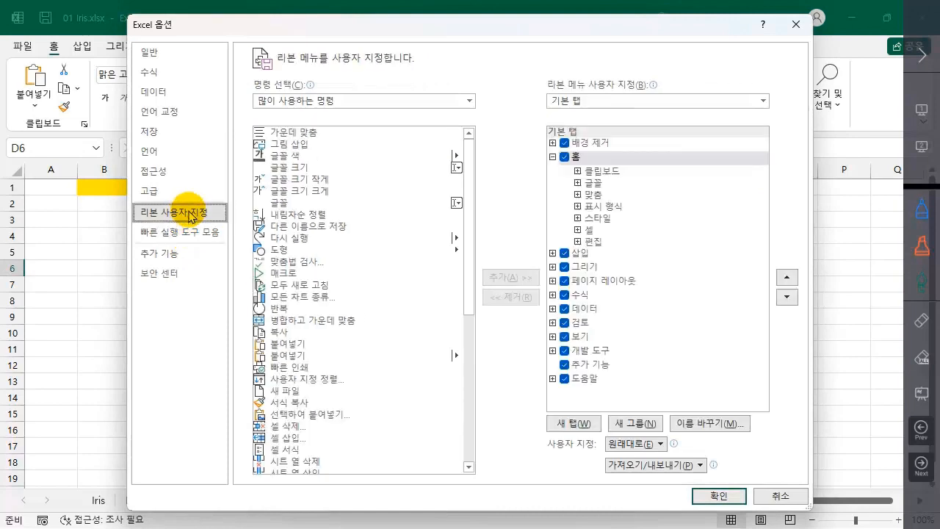
mouse_move(629, 25)
left_mouse_down()
mouse_move(640, 42)
mouse_move(639, 98)
mouse_move(591, 79)
mouse_move(631, 23)
left_mouse_up()
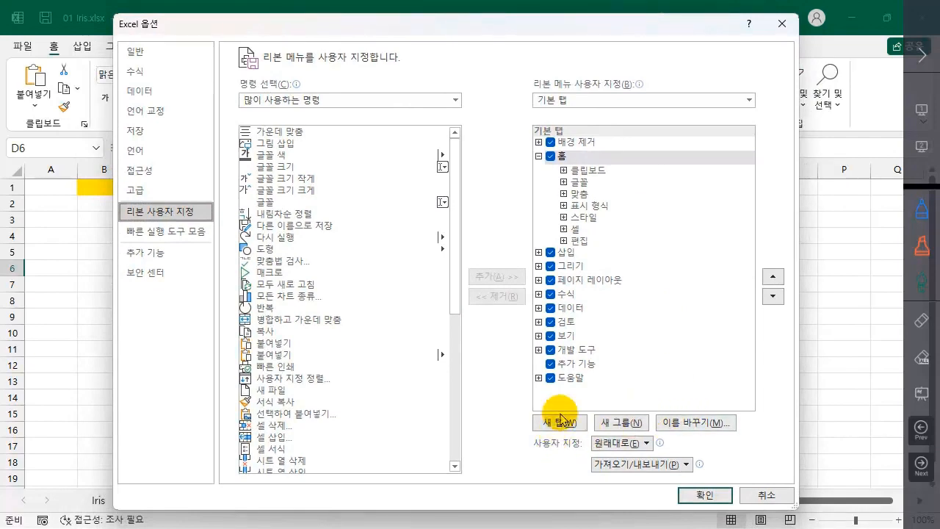
Add a new custom tab after 도움말 and rename it with the user's name.
left_click(567, 377)
left_click(570, 426)
left_click(588, 392)
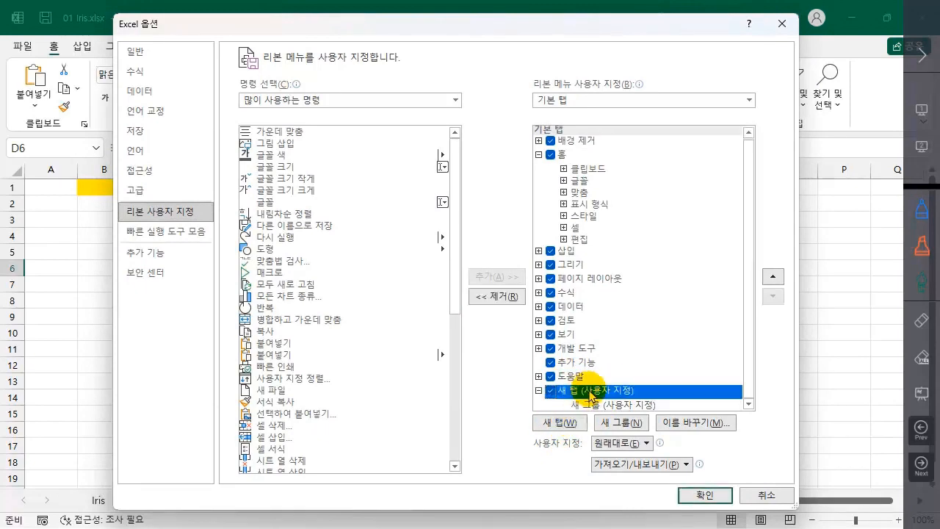
left_click(672, 424)
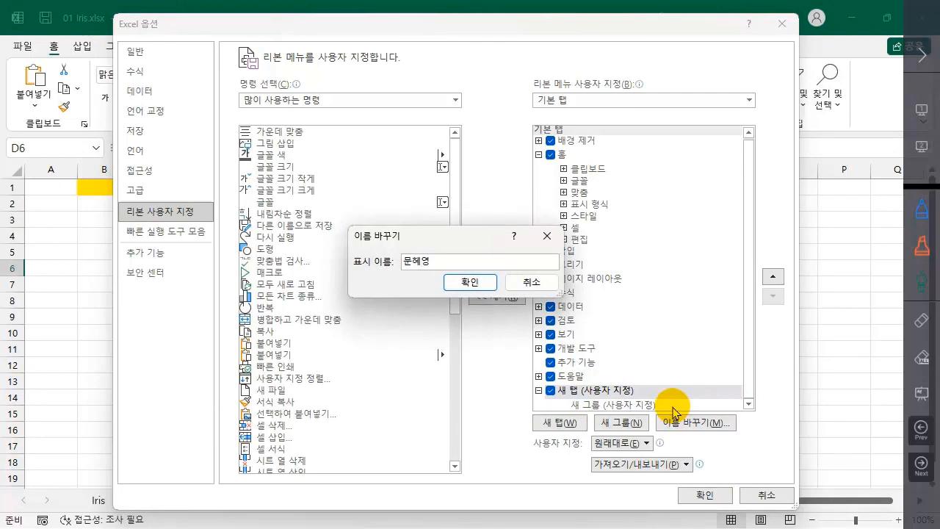
type("문혜영")
left_click(474, 283)
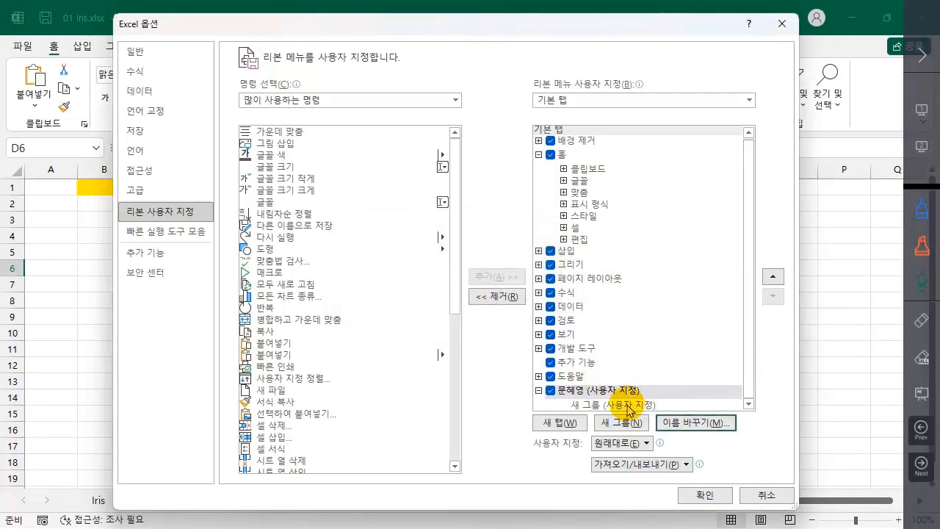
Put the 그림 삽입 command into the tab's 새 그룹 (사용자 지정) and apply with 확인.
left_click(305, 296)
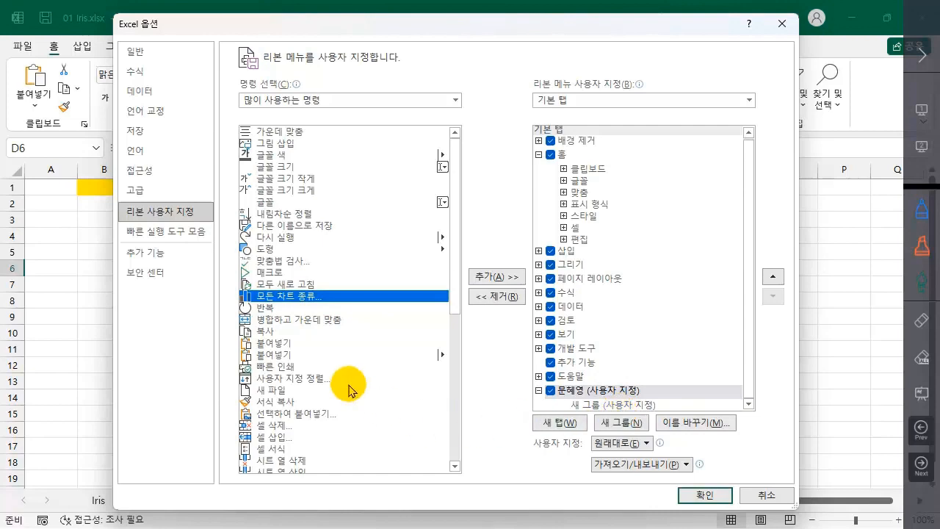
left_click(285, 144)
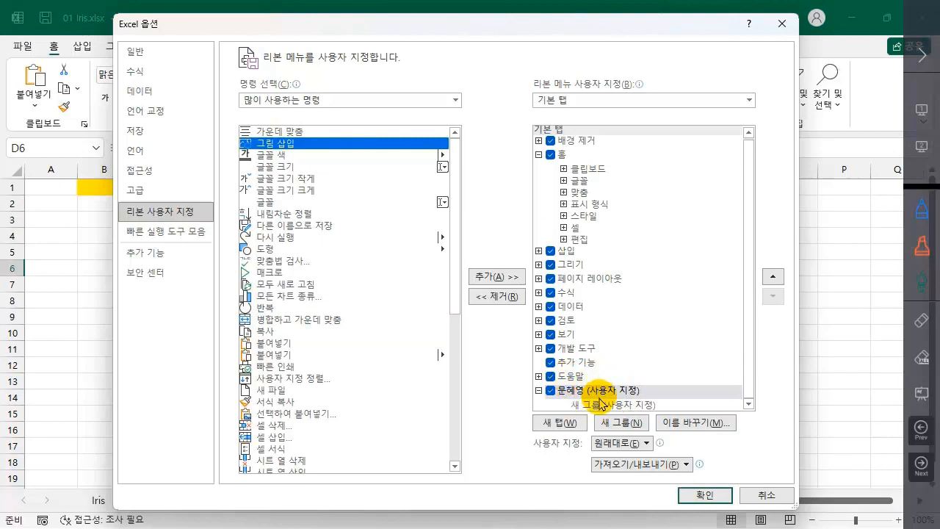
left_click(491, 276)
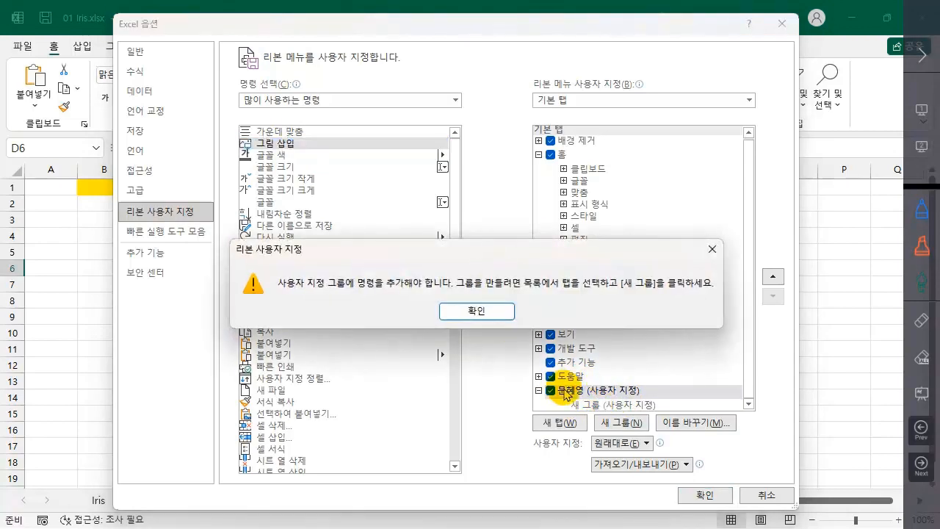
left_click(513, 312)
left_click(580, 404)
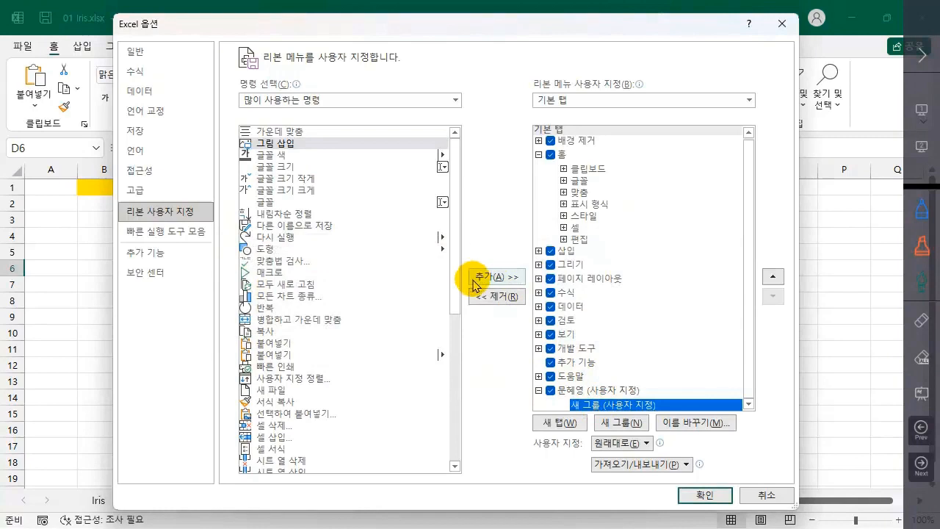
left_click(334, 144)
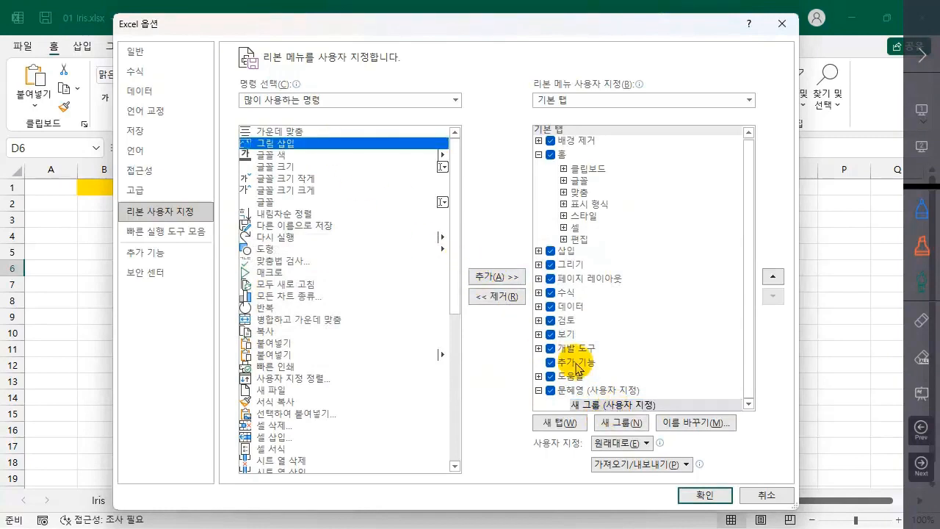
left_click(493, 276)
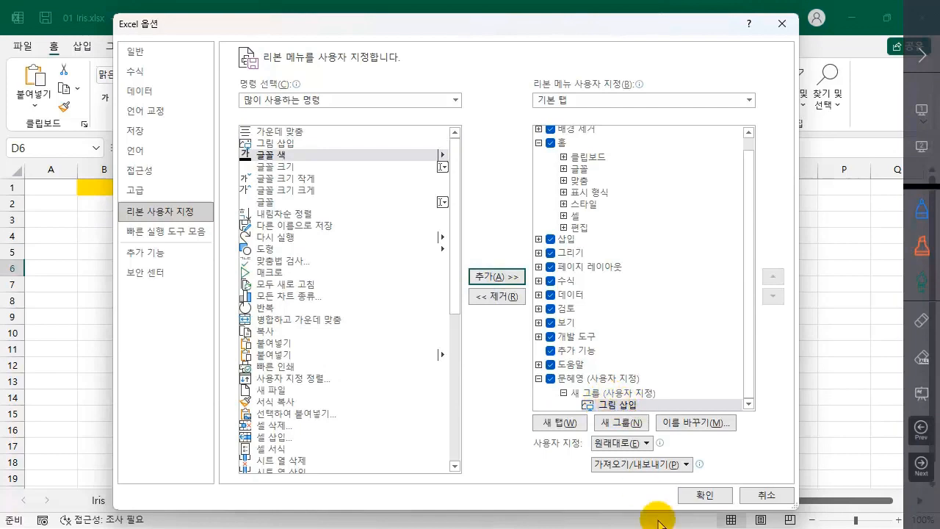
left_click(703, 496)
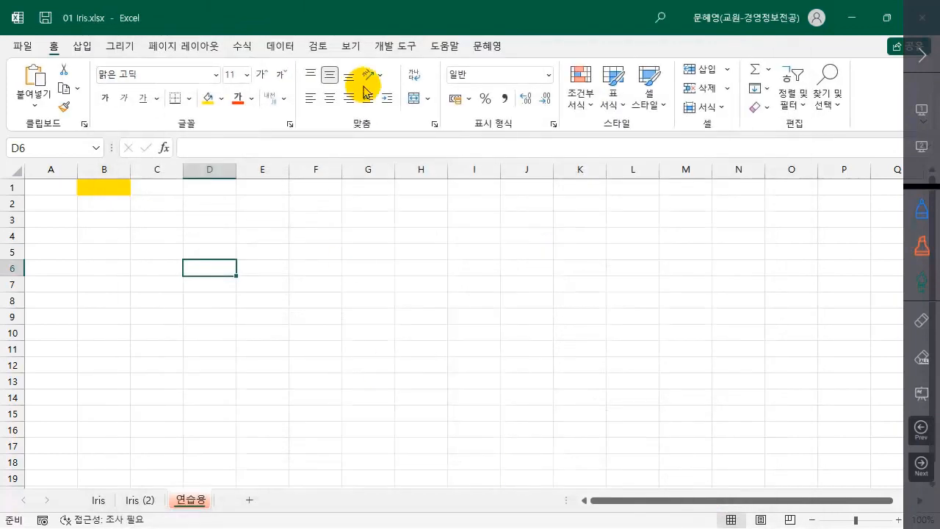
Inspect the custom tab's new group and the picture command's shortcut menu.
left_click(487, 46)
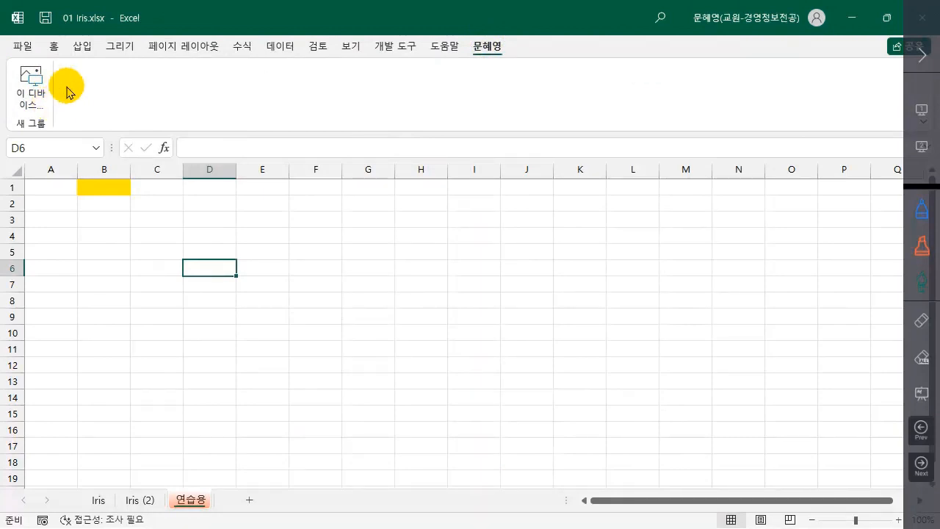
right_click(27, 107)
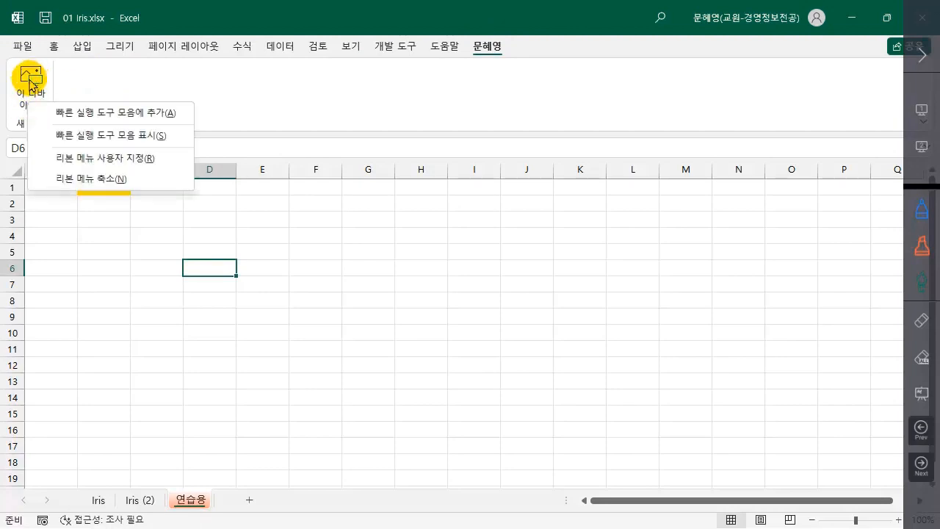
left_click(142, 75)
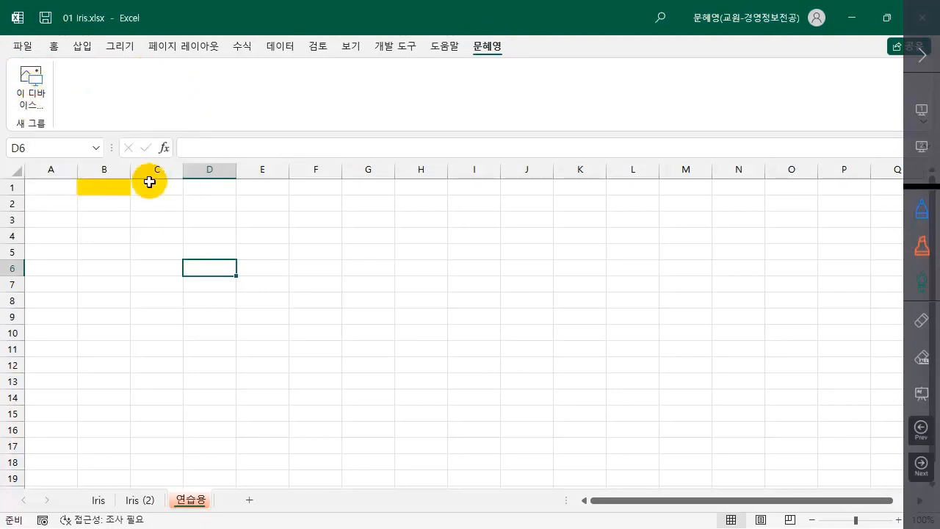
In 리본 사용자 지정, remove 이 디바이스 from the custom 새 그룹 and confirm with 확인.
left_click(23, 45)
left_click(83, 450)
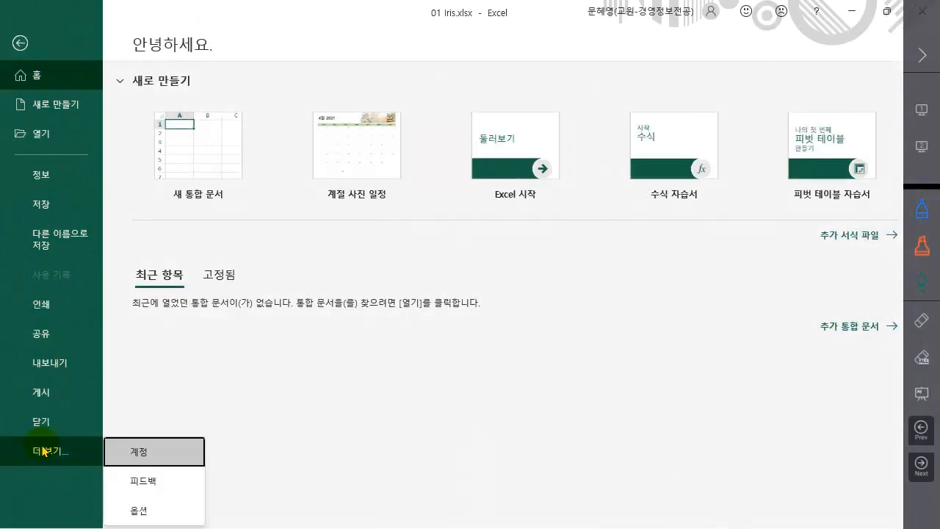
left_click(129, 507)
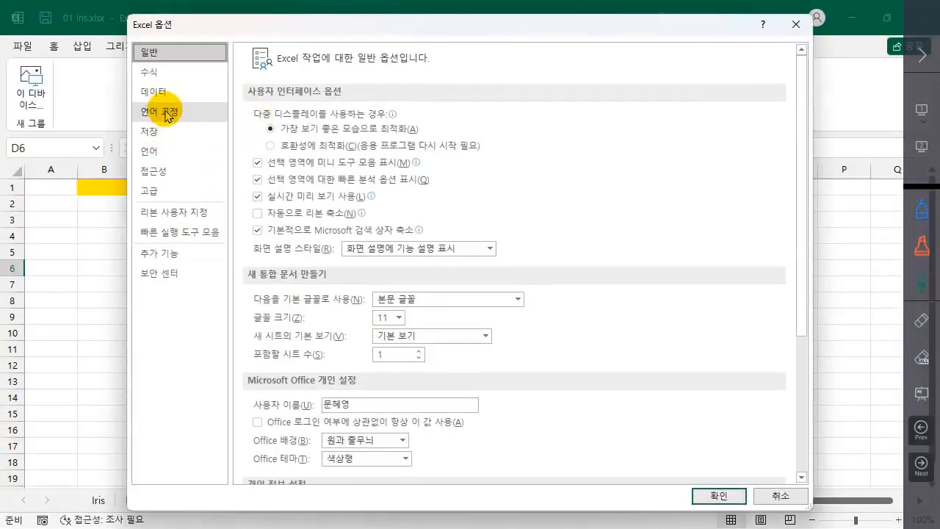
left_click(162, 194)
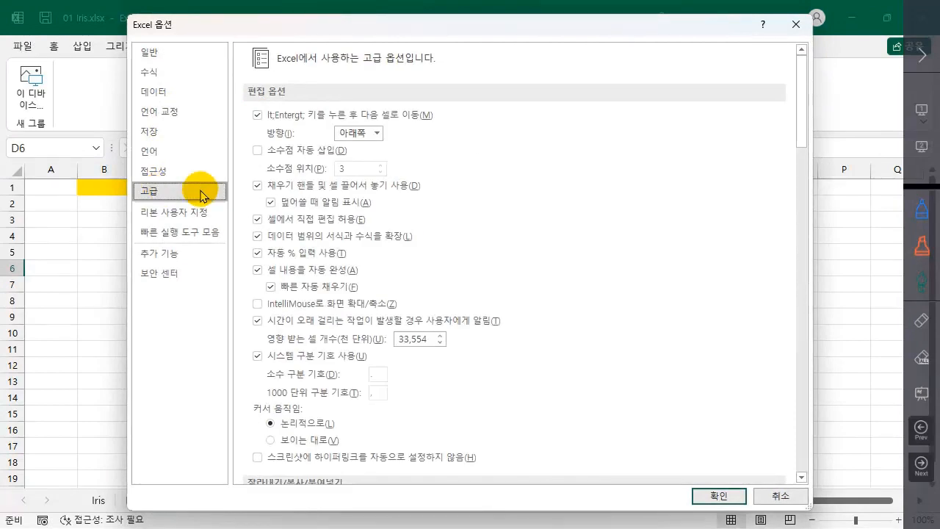
left_click(188, 219)
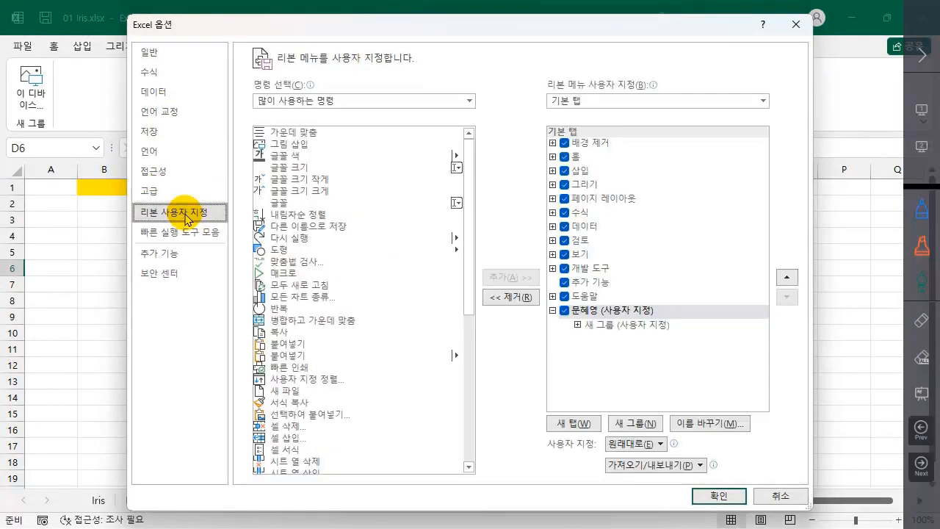
left_click(628, 328)
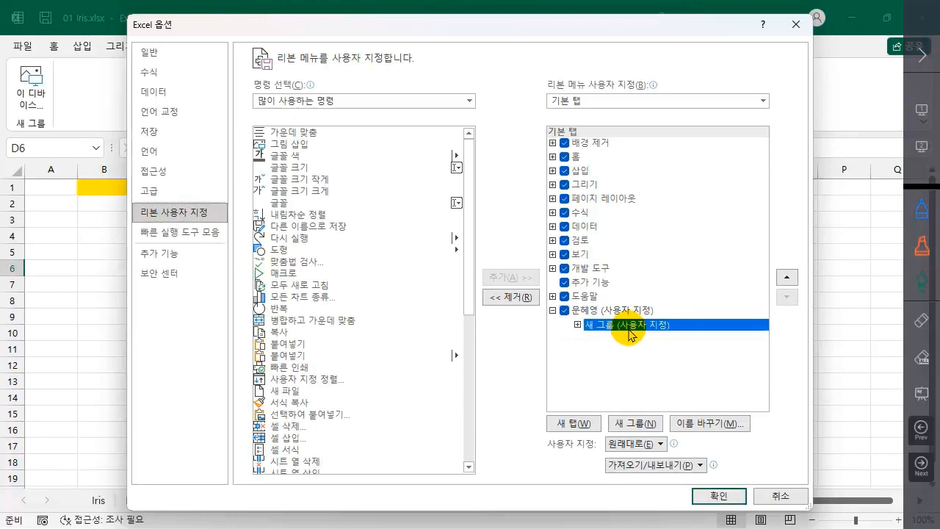
left_click(578, 323)
left_click(632, 339)
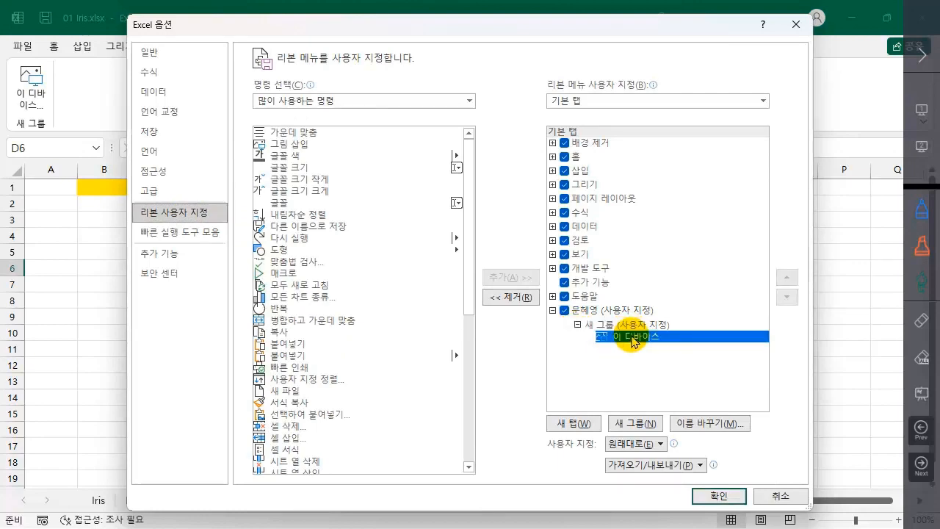
left_click(511, 297)
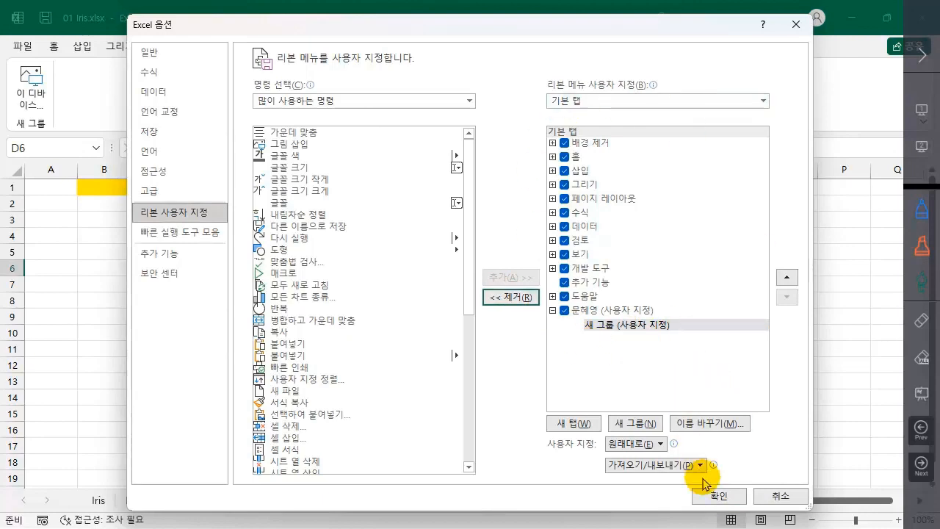
left_click(718, 496)
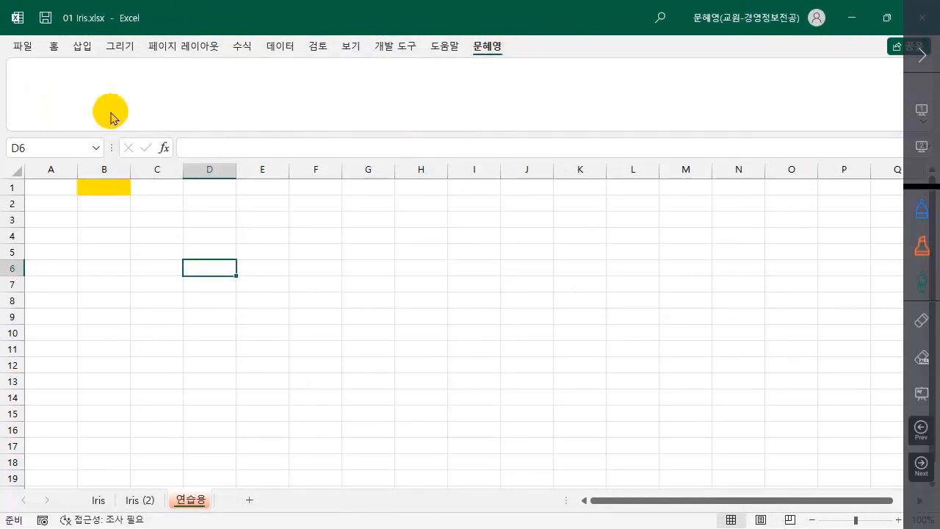
Select cells F4 and B3, then briefly open and leave the File view.
left_click(292, 230)
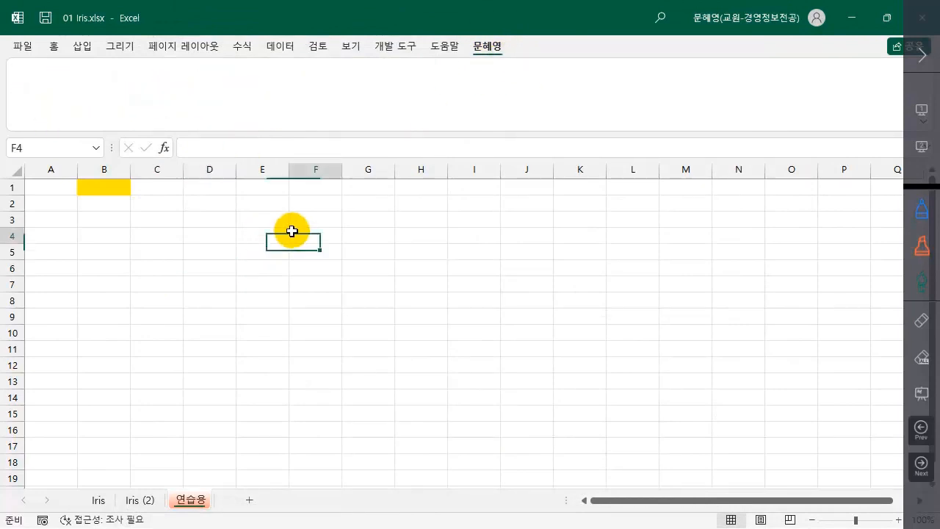
left_click(127, 218)
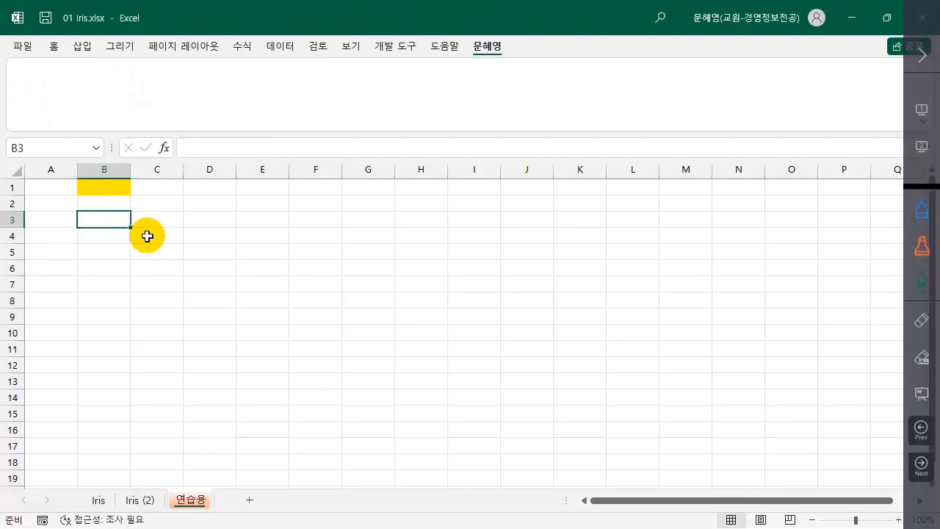
left_click(24, 48)
left_click(22, 42)
Switch to 통합 문서1 with Alt+Tab and highlight its ribbon showing the custom tab.
key("alt+Tab")
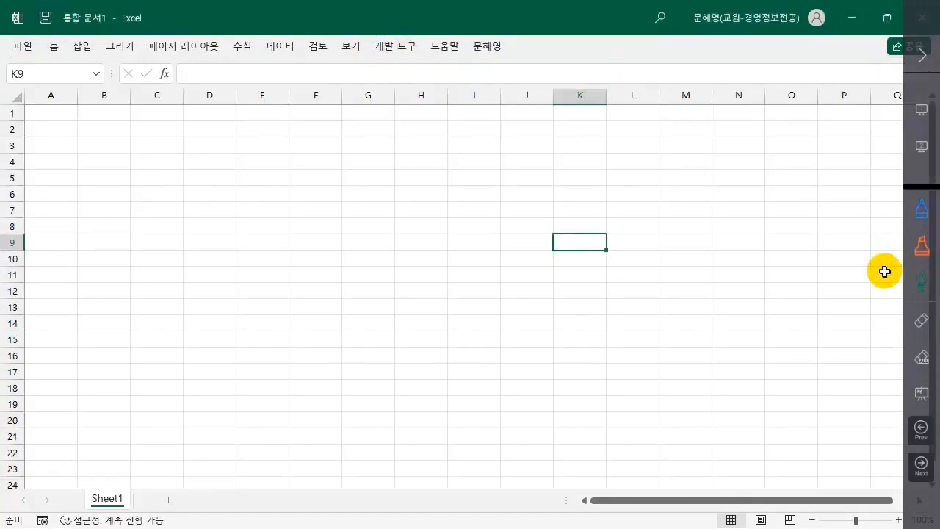
left_click(922, 282)
mouse_move(362, 62)
left_mouse_down()
mouse_move(417, 62)
mouse_move(377, 39)
mouse_move(417, 58)
mouse_move(478, 57)
mouse_move(497, 24)
mouse_move(461, 56)
left_mouse_up()
mouse_move(87, 60)
left_mouse_down()
mouse_move(134, 59)
mouse_move(109, 31)
left_mouse_up()
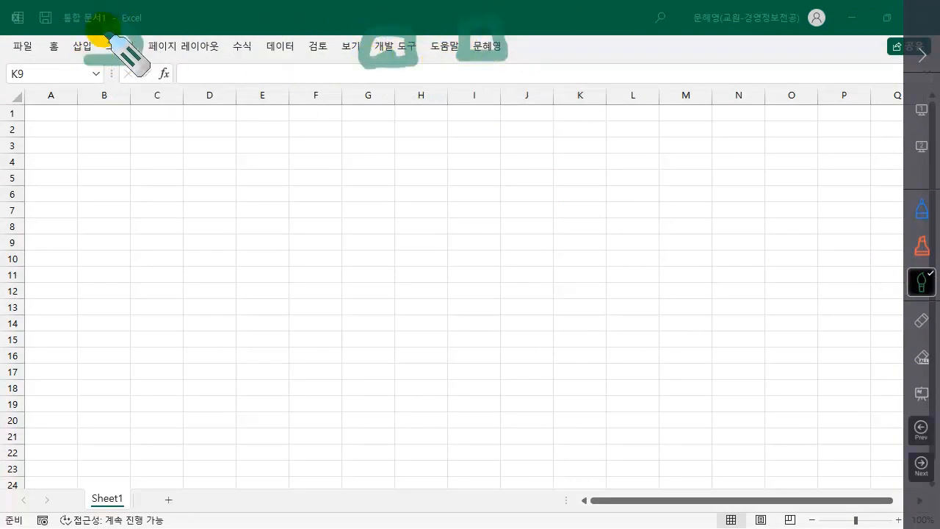
left_click(921, 358)
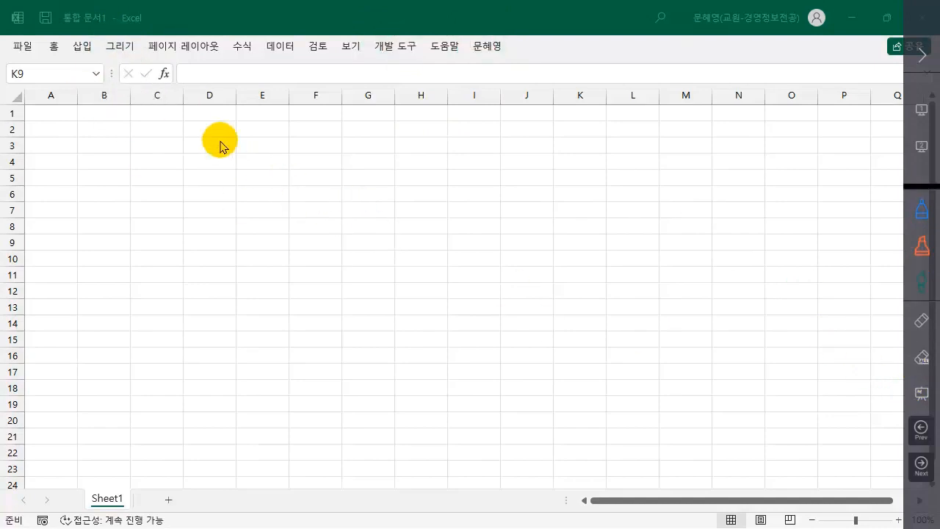
left_click(49, 47)
left_click(22, 48)
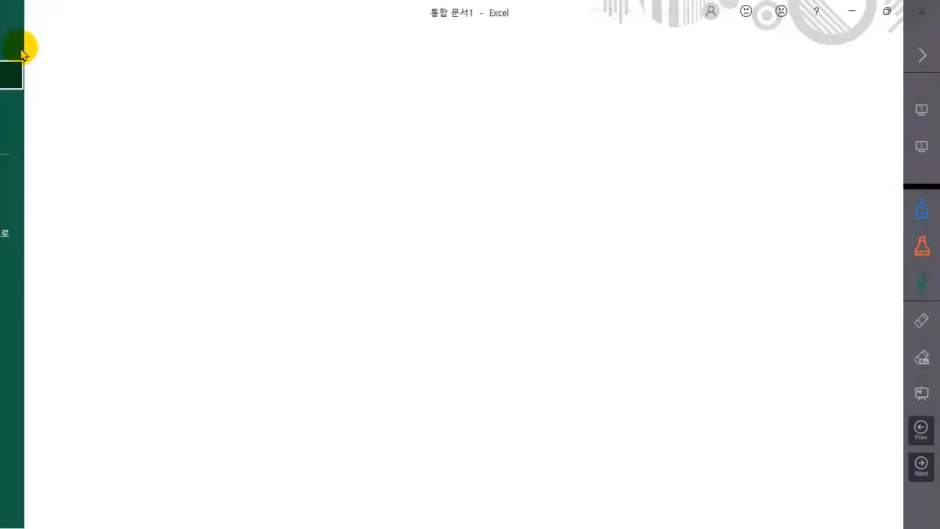
Open Excel Options, go to 보안 센터, and launch 보안 센터 설정.
left_click(50, 451)
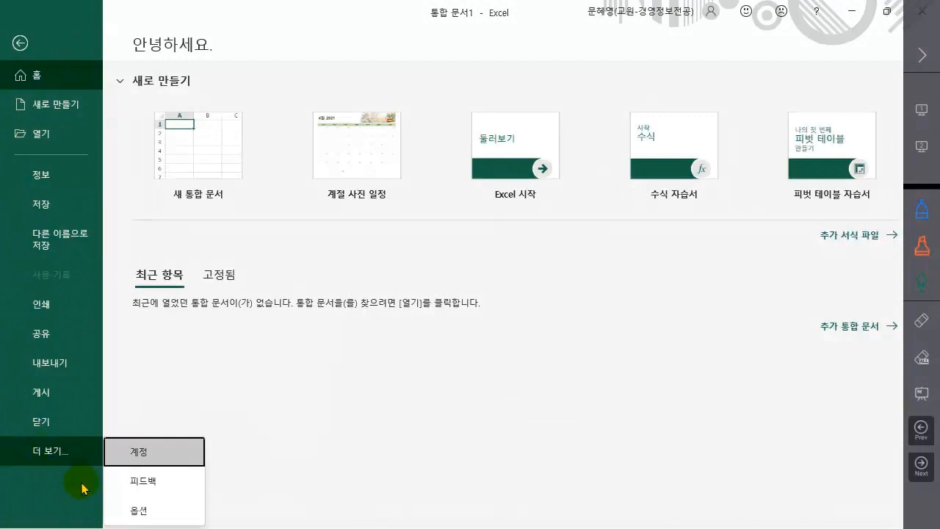
left_click(139, 508)
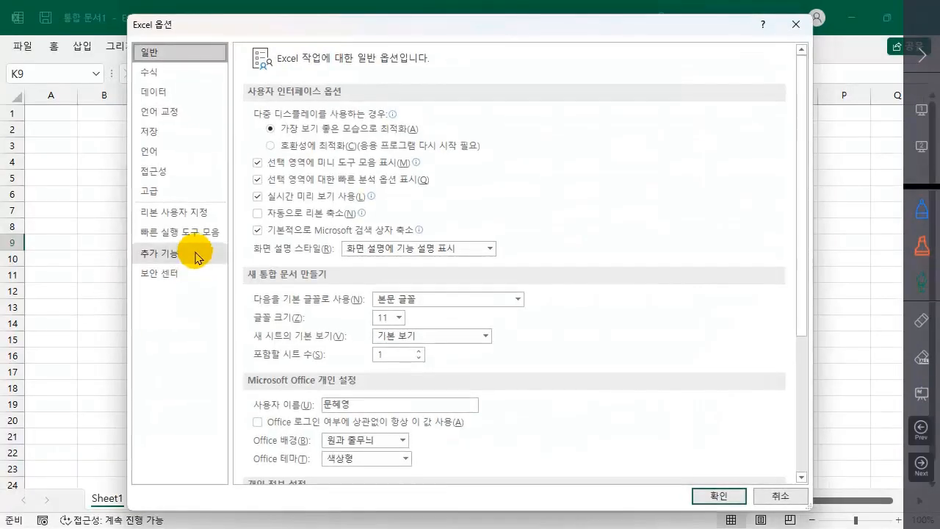
left_click(166, 276)
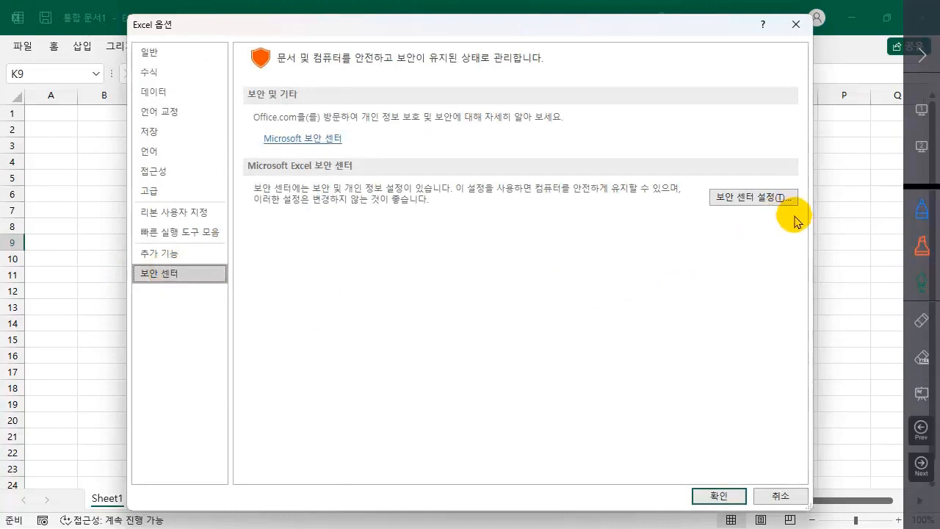
left_click(764, 198)
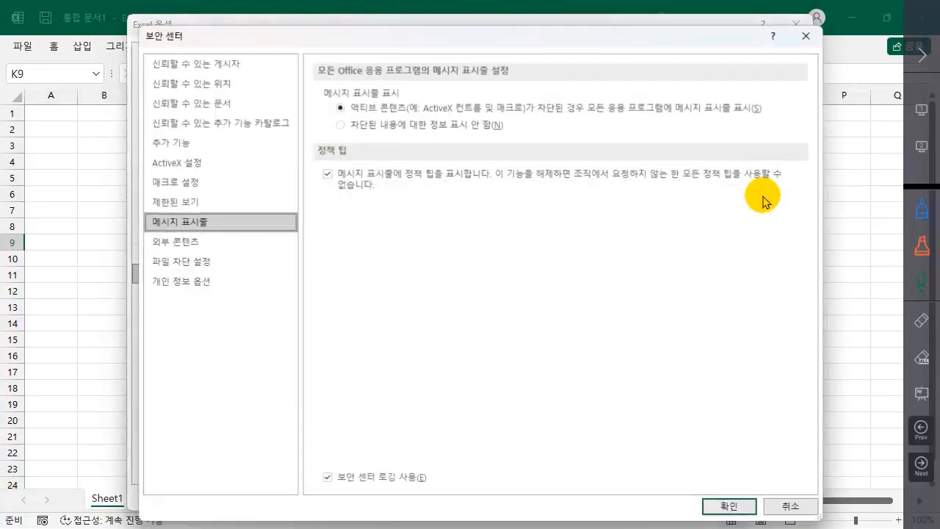
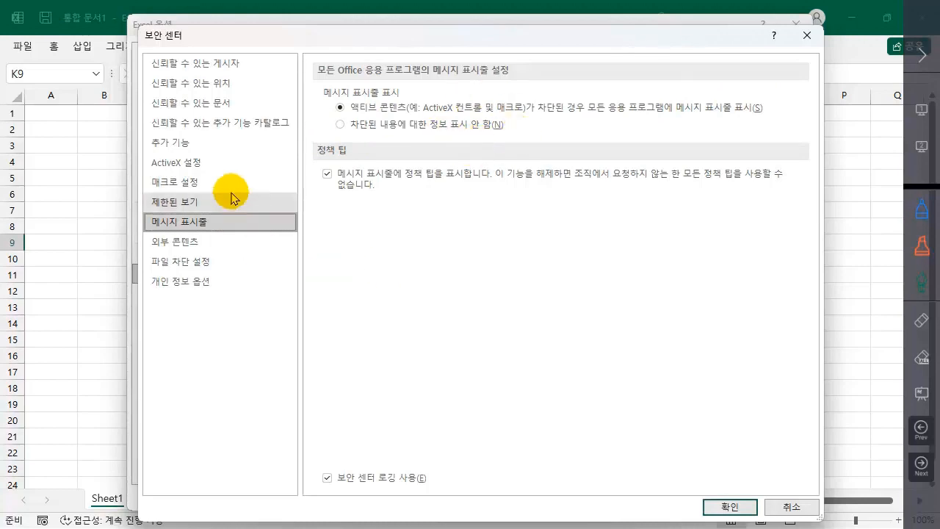
Review the Trust Center macro settings, left at 'VBA 매크로 사용', and cancel without changes.
left_click(195, 185)
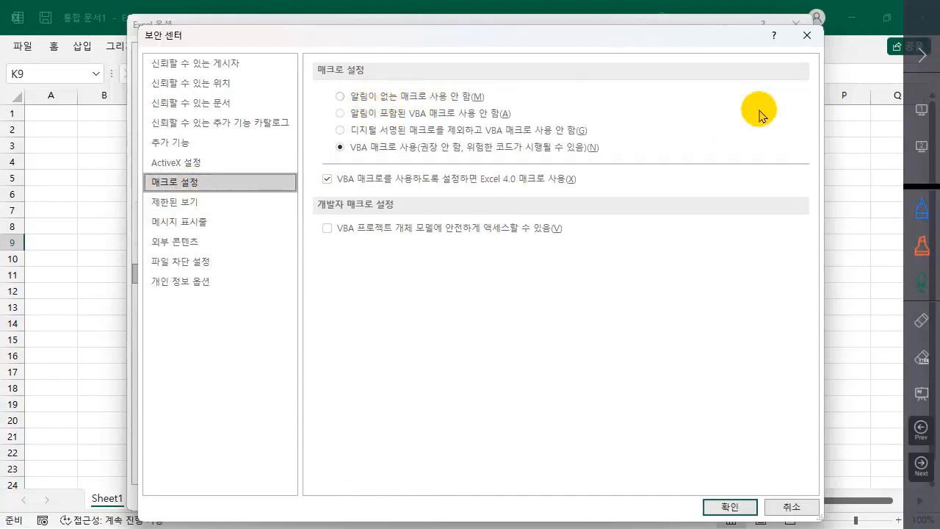
left_click(922, 210)
left_click_drag(330, 105, 506, 103)
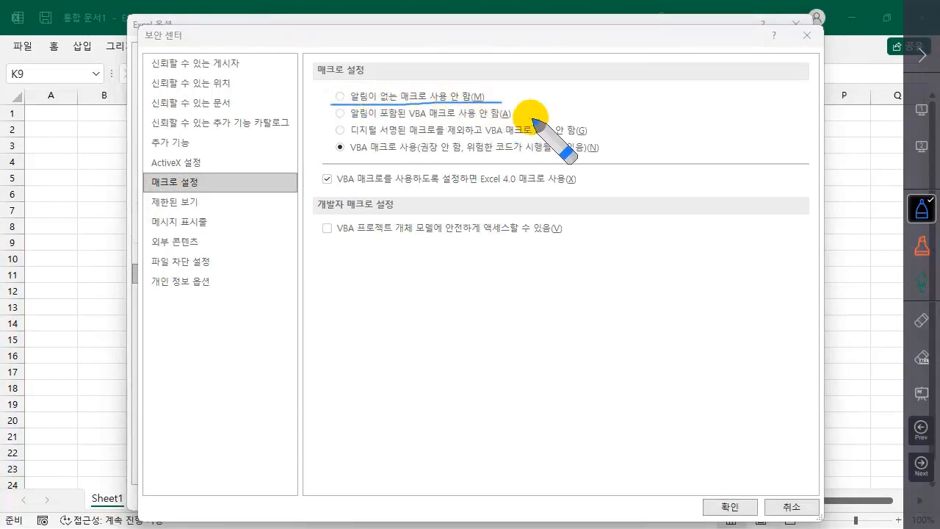
left_click(920, 359)
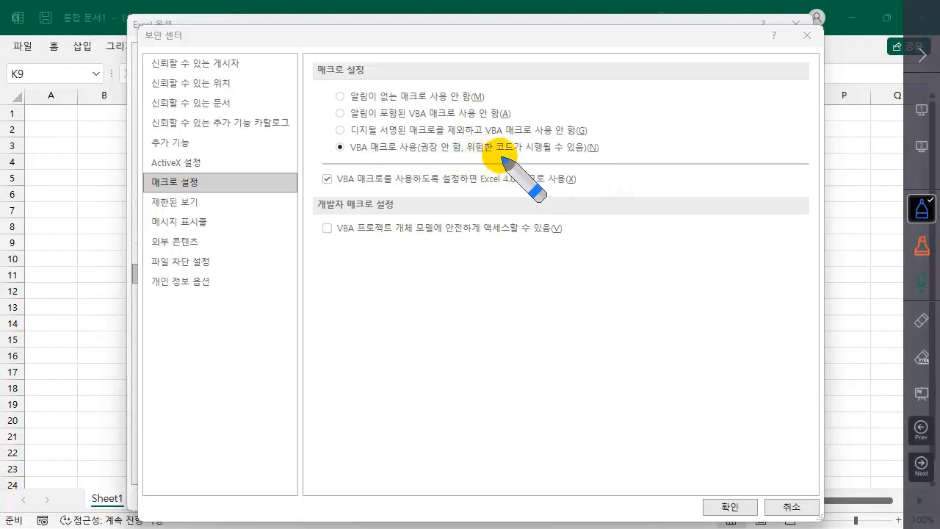
left_click_drag(347, 155, 434, 156)
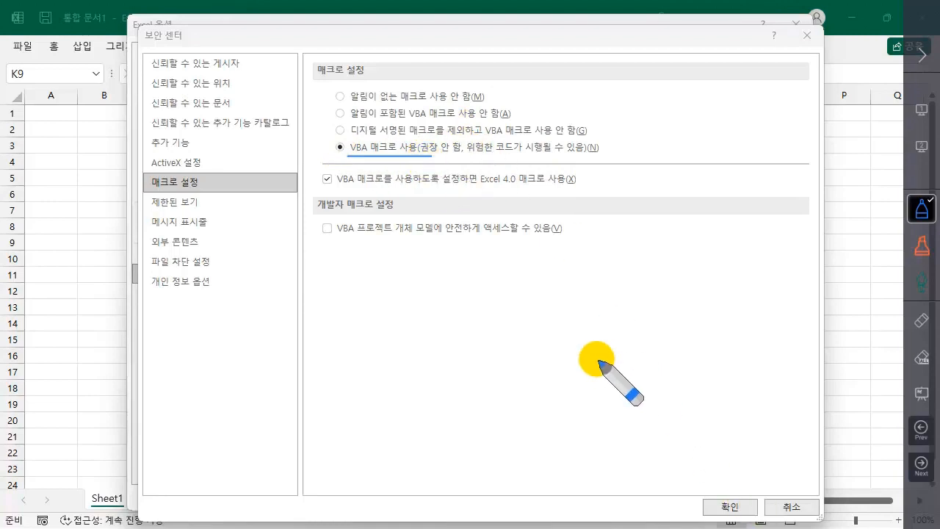
left_click(785, 506)
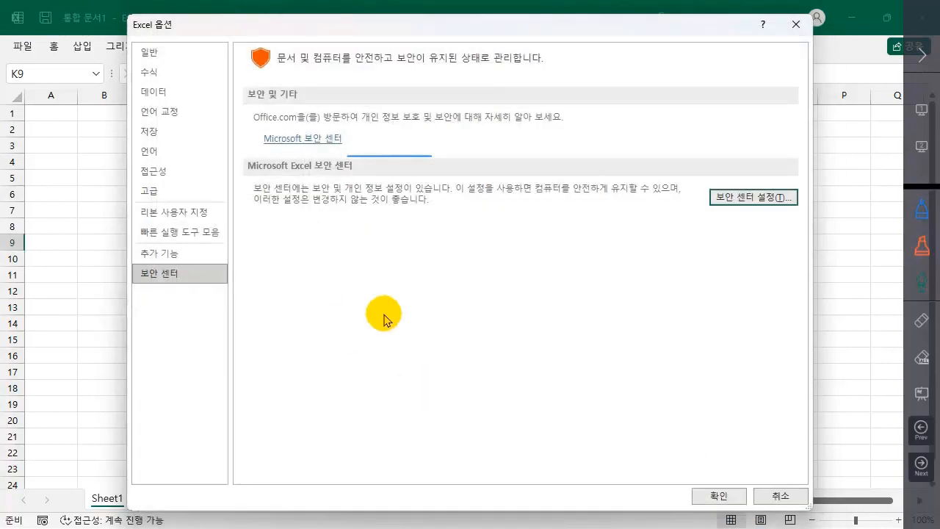
Close Excel Options and select B3:C6 on the 연습용 sheet of 01 Iris.xlsx.
left_click(783, 498)
left_click(266, 196)
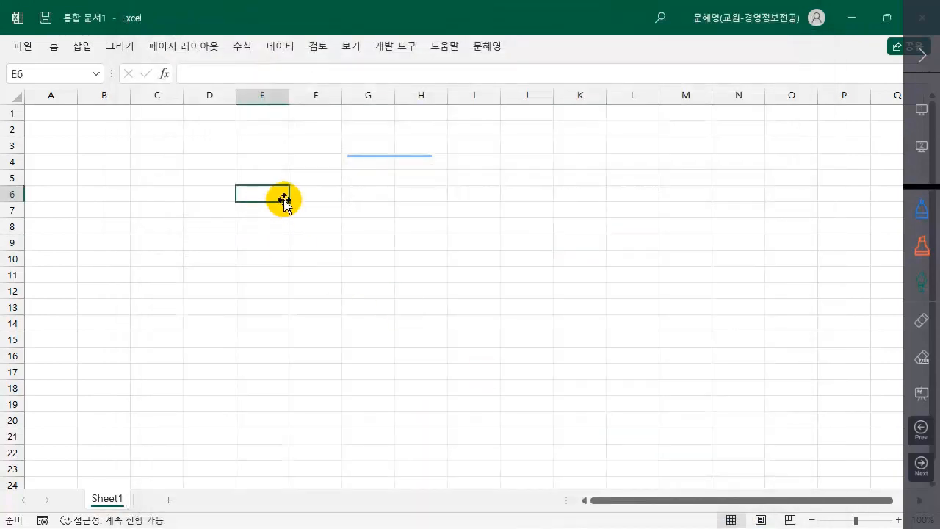
left_click(304, 185)
left_click(246, 166)
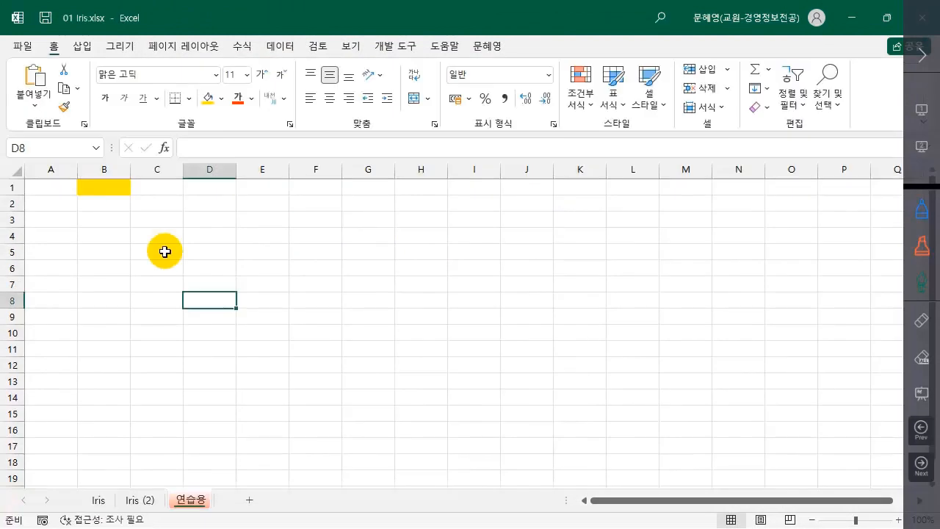
left_click(147, 224)
left_click(103, 222)
left_click_drag(103, 222, 172, 270)
Enter 가, 나, 다, 라 down B3:B6.
type("ㄱㅏ")
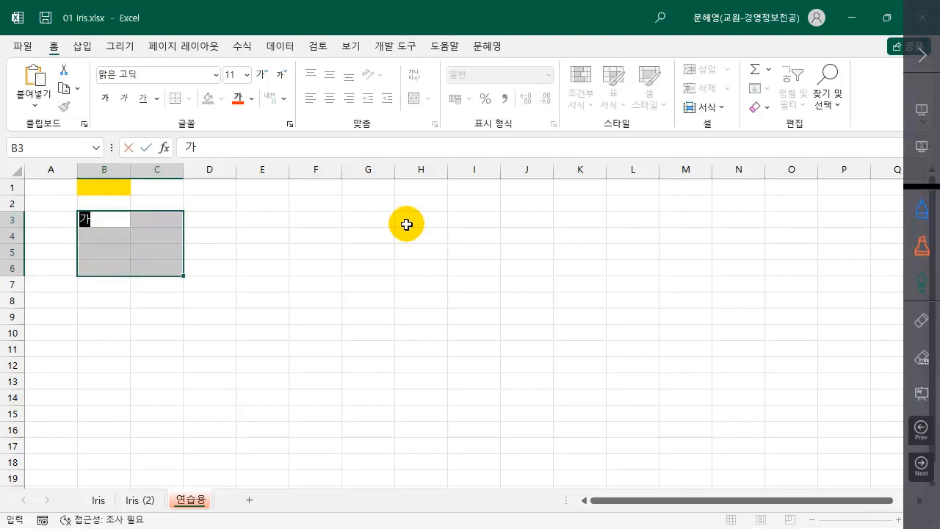
key("Return")
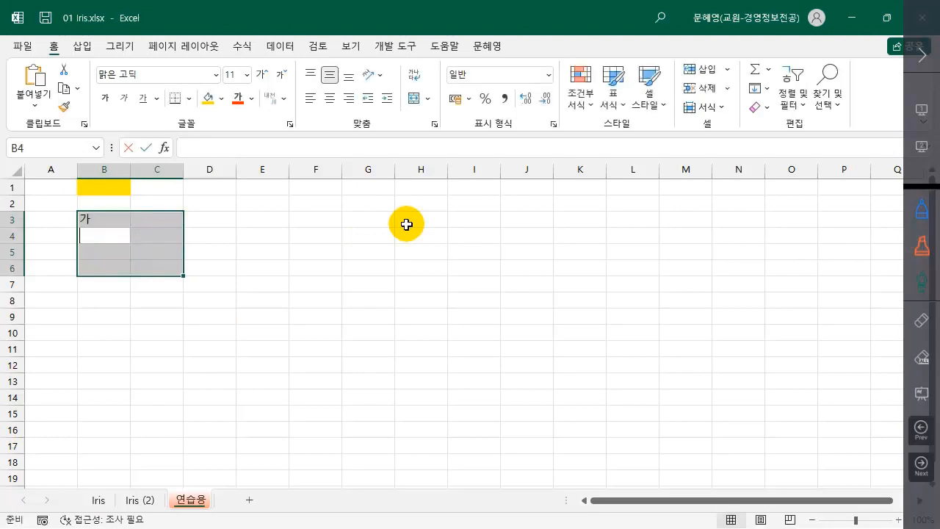
type("나")
key("Return")
type("다")
key("Return")
type("라")
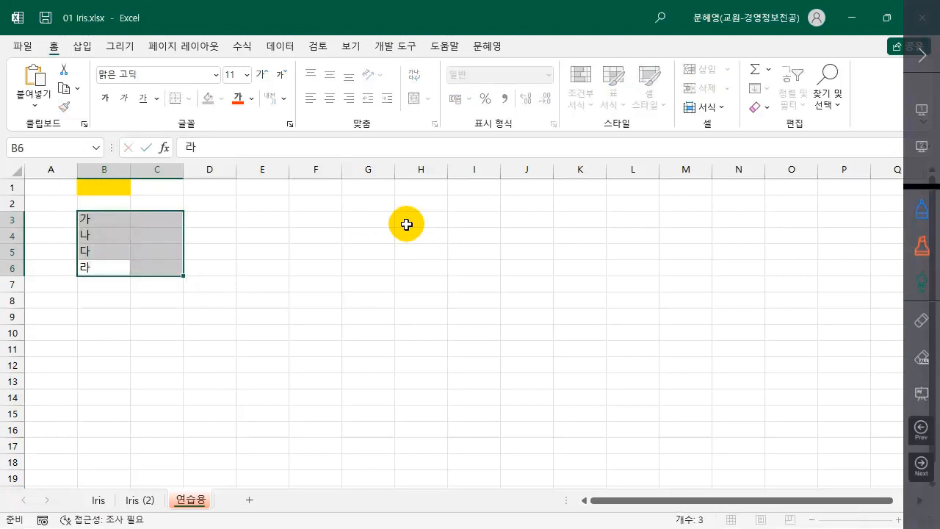
key("Return")
Enter 마, 바, 사, 아 down C3:C6 to complete the block.
type("마")
key("Return")
type("바")
key("Return")
type("사")
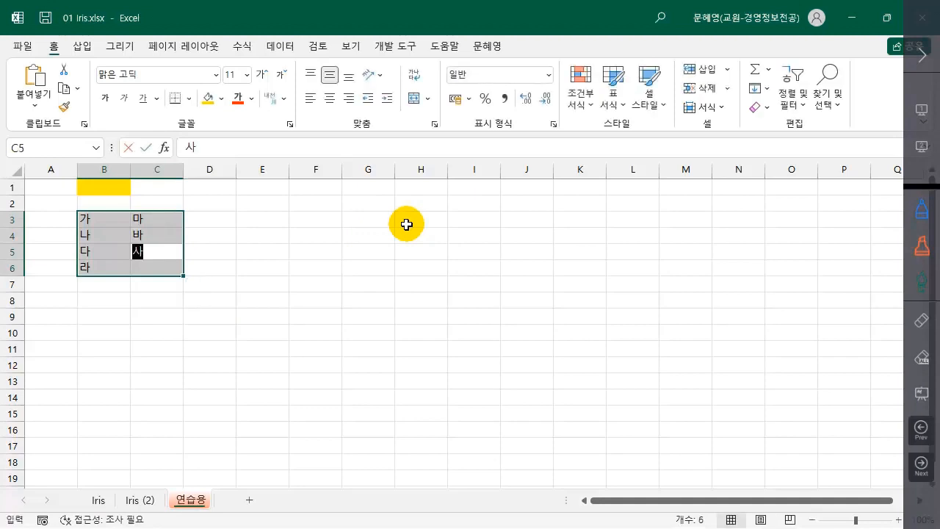
key("Return")
type("아")
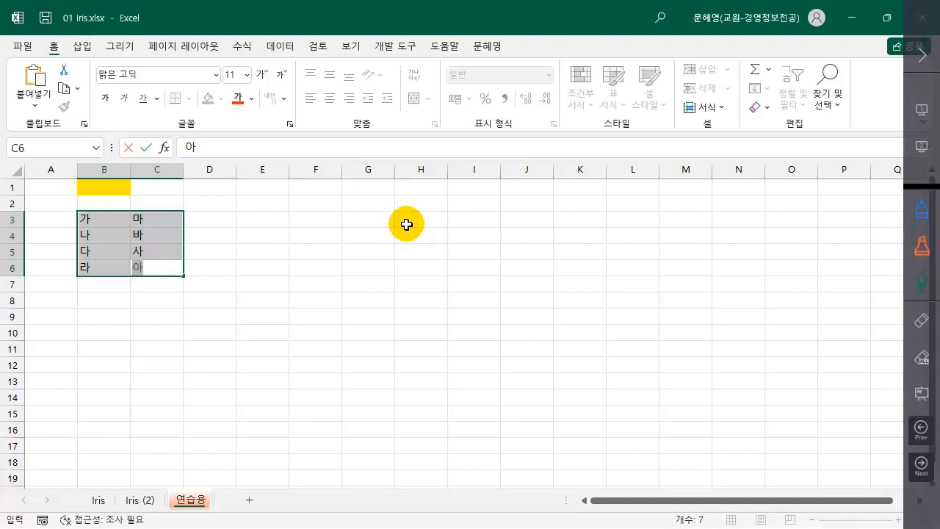
key("Return")
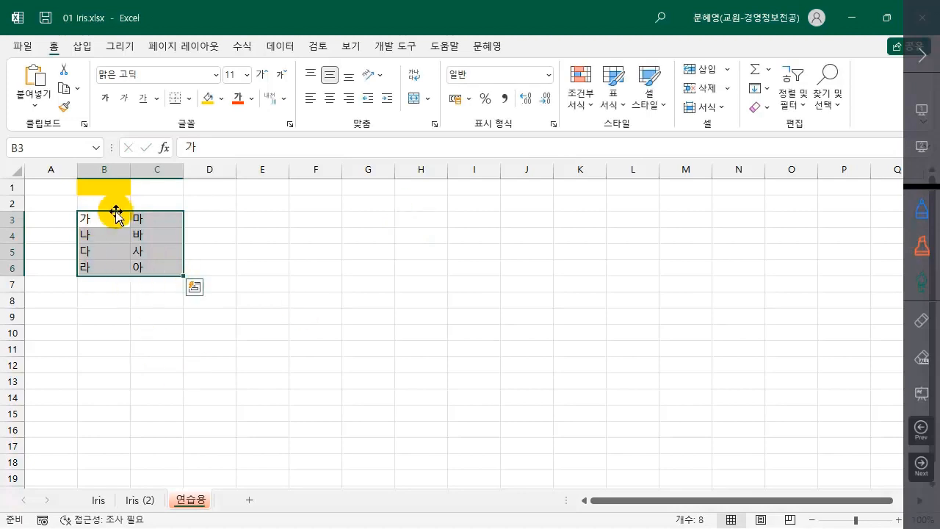
left_click(122, 301)
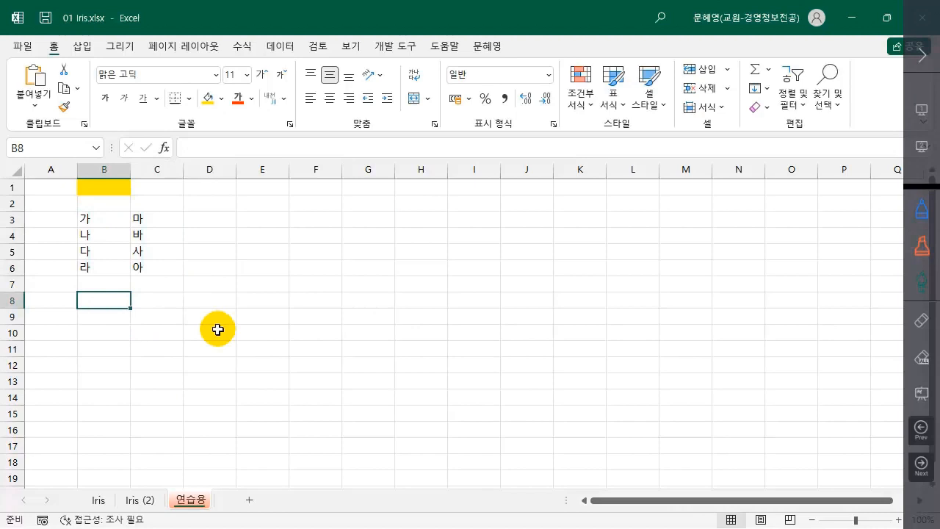
Autofill 엑셀1–엑셀5 in B8:B12 and a 1–5 number series in C8:C12 using 연속 데이터 채우기.
type("ㅇㅔㄱㅅㅔㄹ1")
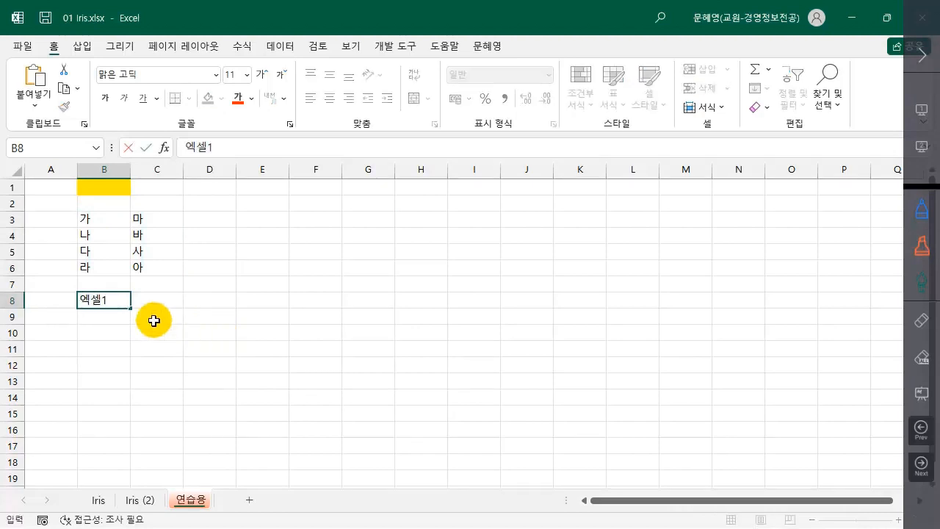
left_click_drag(128, 308, 110, 367)
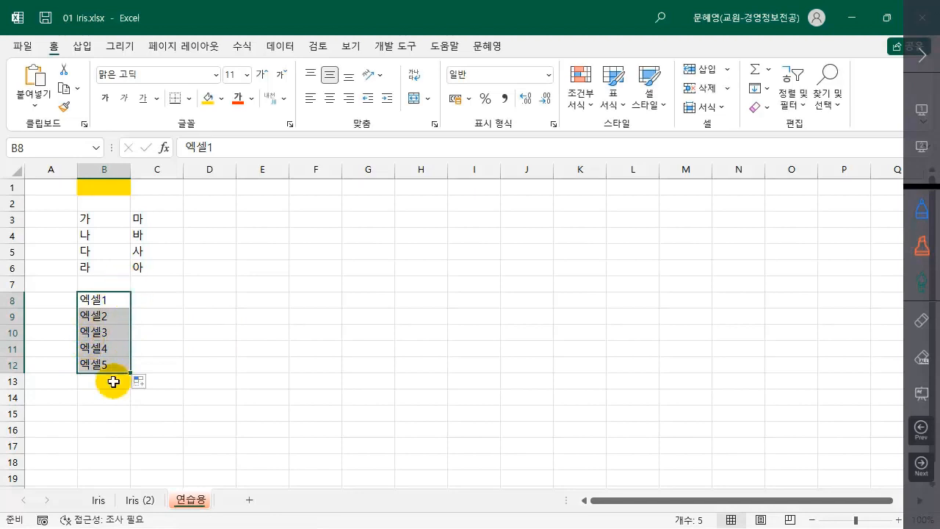
left_click(170, 303)
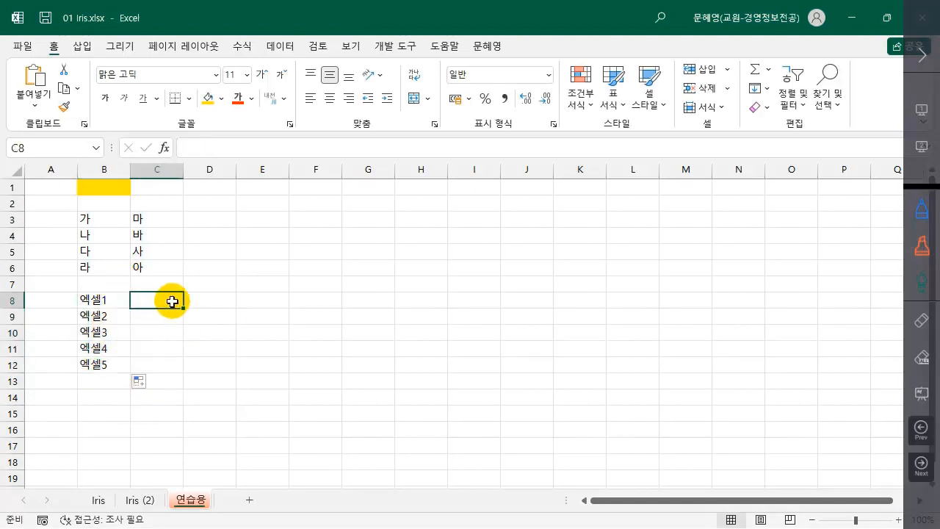
type("1")
left_click_drag(182, 307, 183, 367)
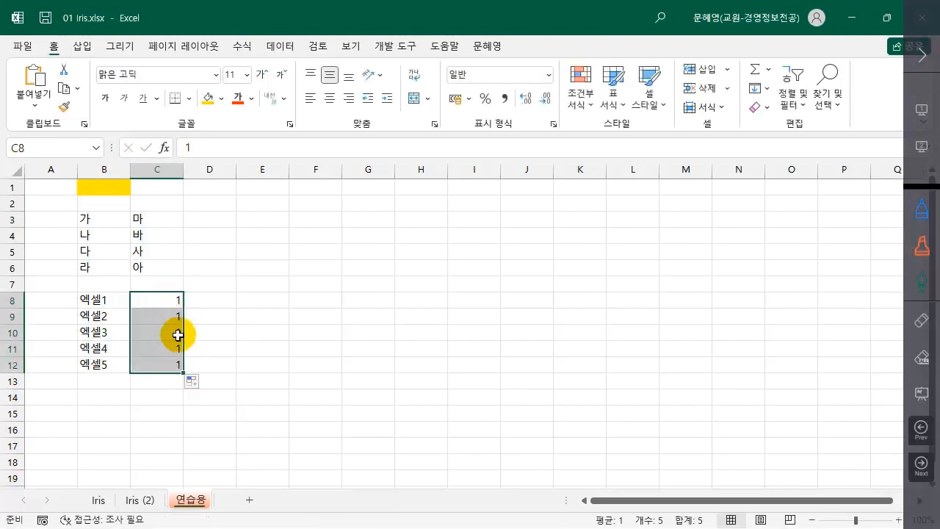
left_click(195, 382)
left_click(168, 415)
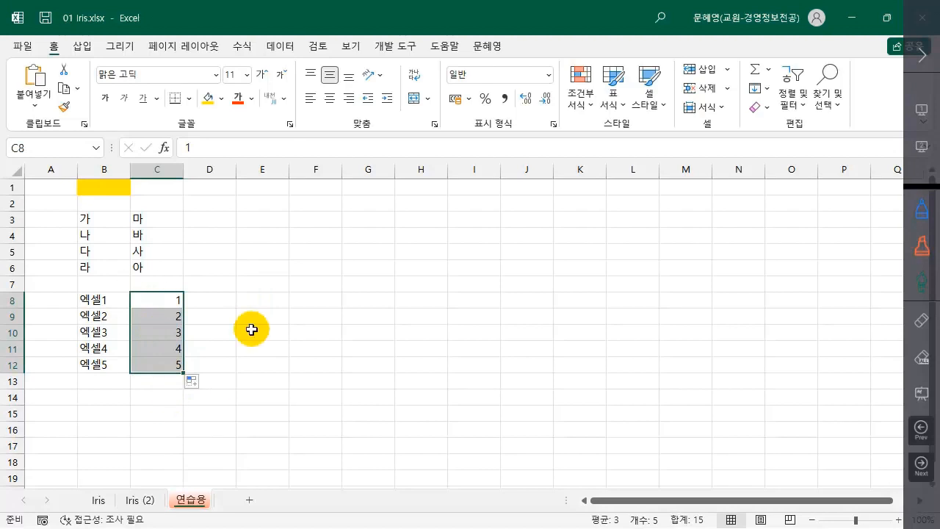
Autofill weekdays 월 through 금 in D8:D12 and begin the date 2025-1-1 in E8.
left_click(216, 298)
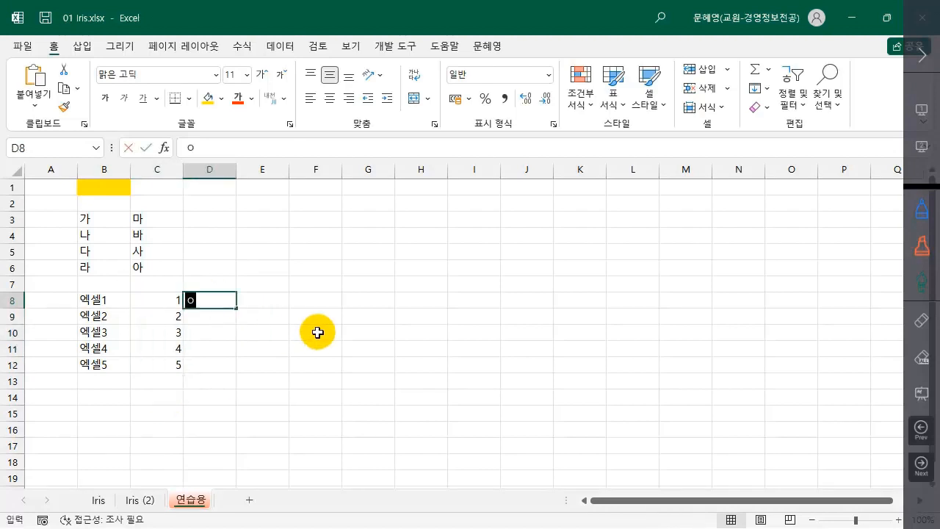
type("ㅇㅝ")
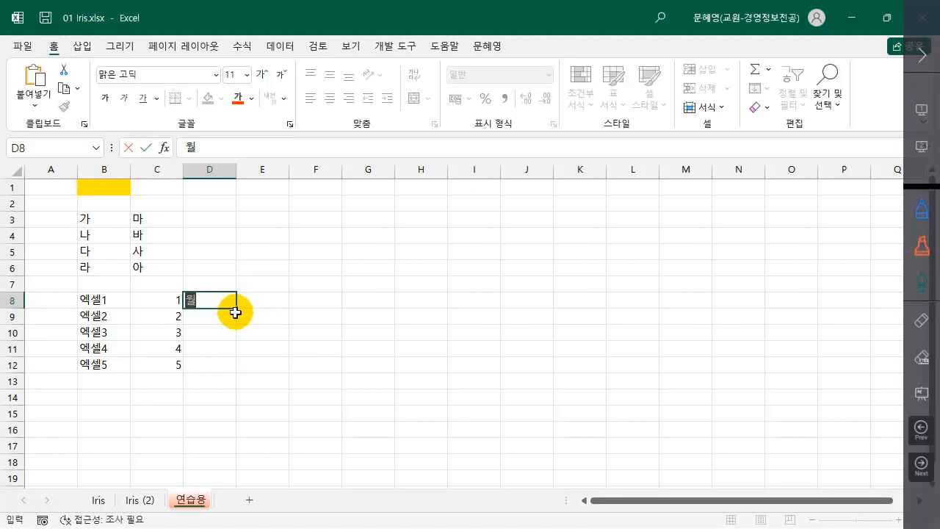
left_click_drag(236, 309, 229, 373)
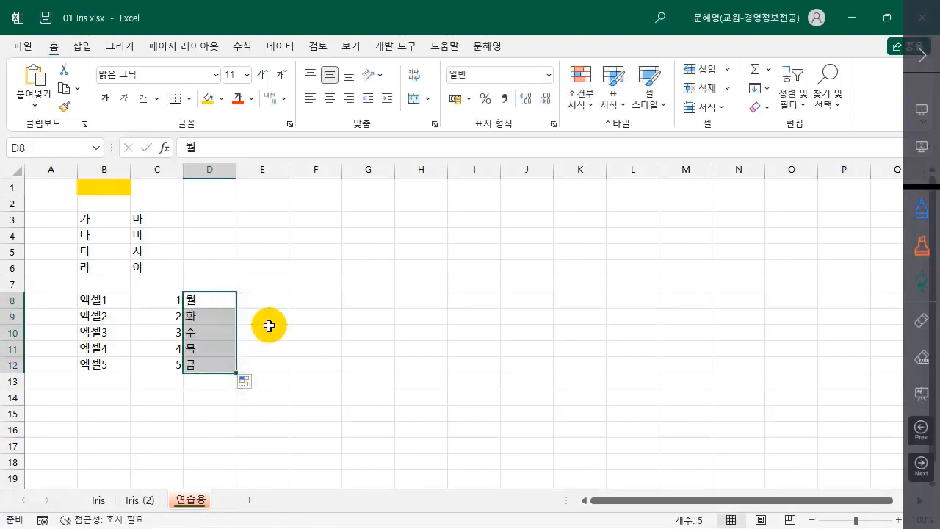
left_click(274, 304)
type("2025-1-1")
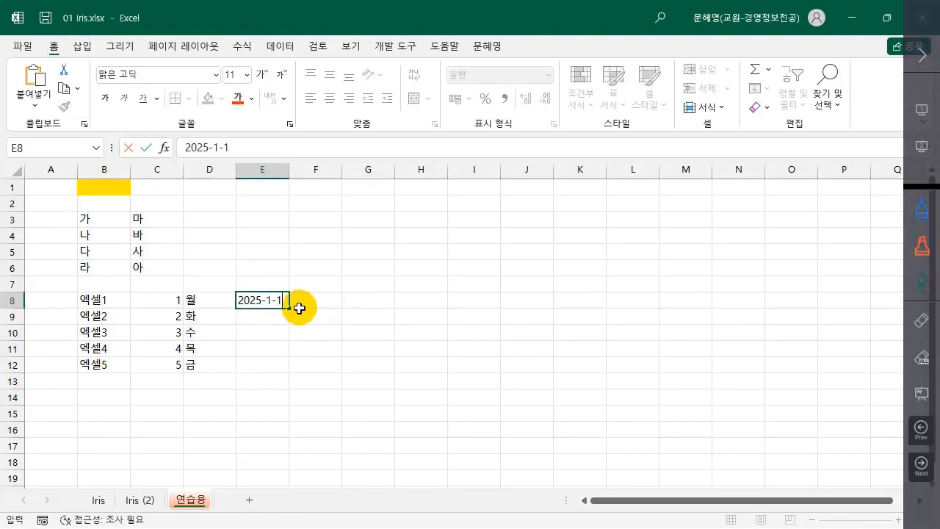
Fill E8:E12 with dates 2025-01-01 to 2025-01-05 and F8:F12 with hourly times 2:30–6:30.
left_click_drag(290, 307, 285, 373)
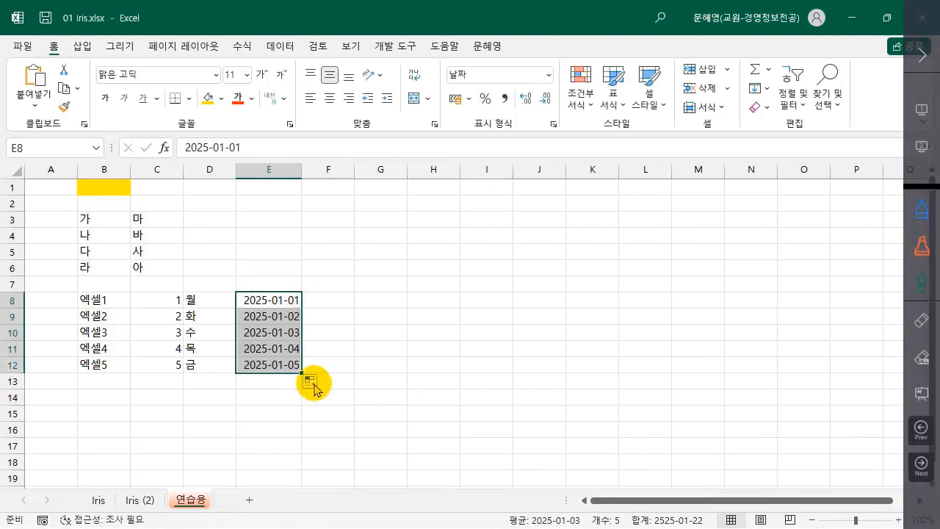
left_click(331, 298)
type("2")
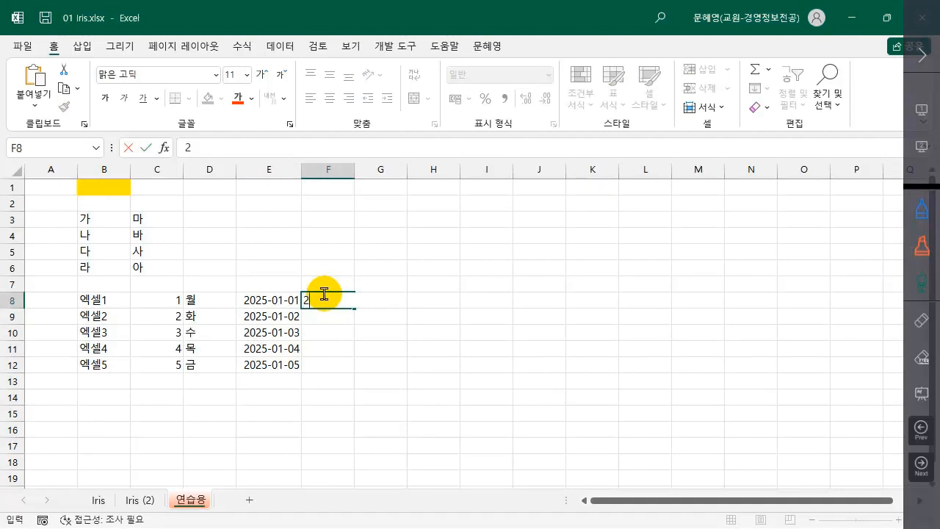
type("024-02-190")
key("Return")
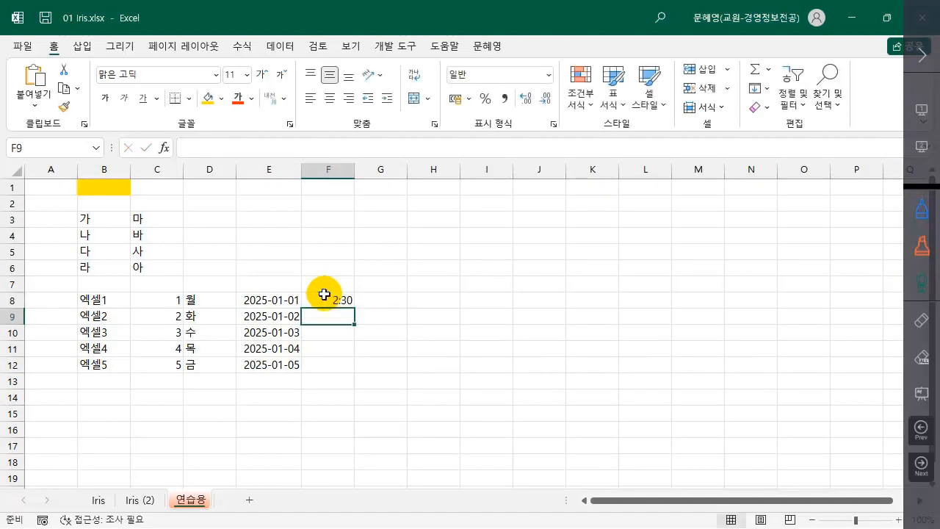
left_click(339, 302)
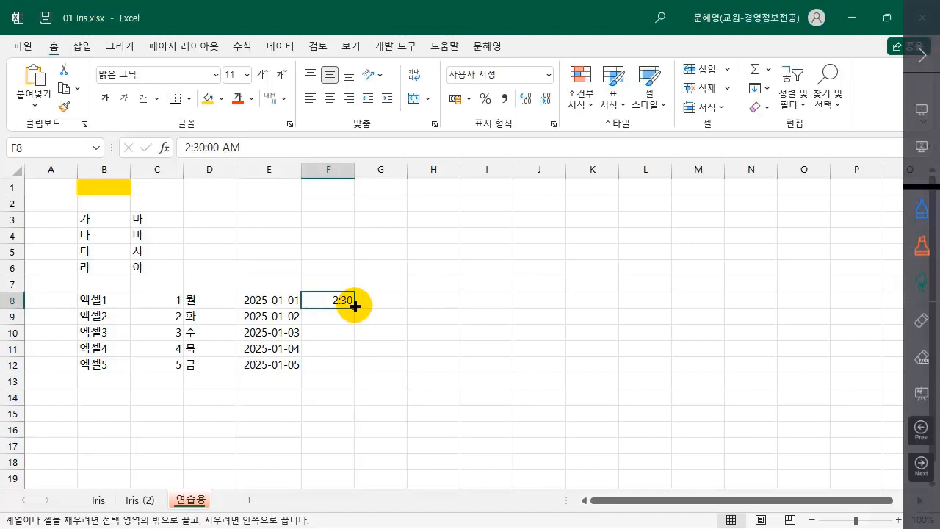
left_click_drag(354, 305, 346, 377)
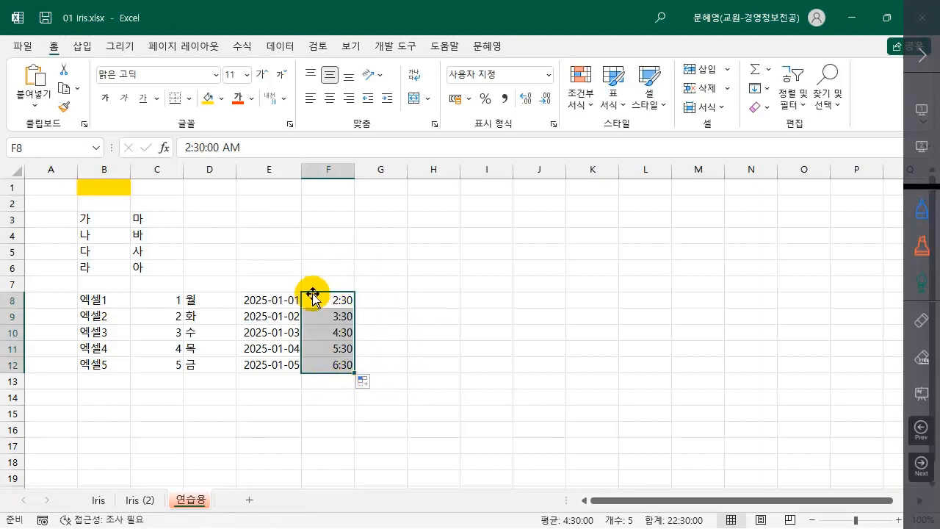
left_click(433, 318)
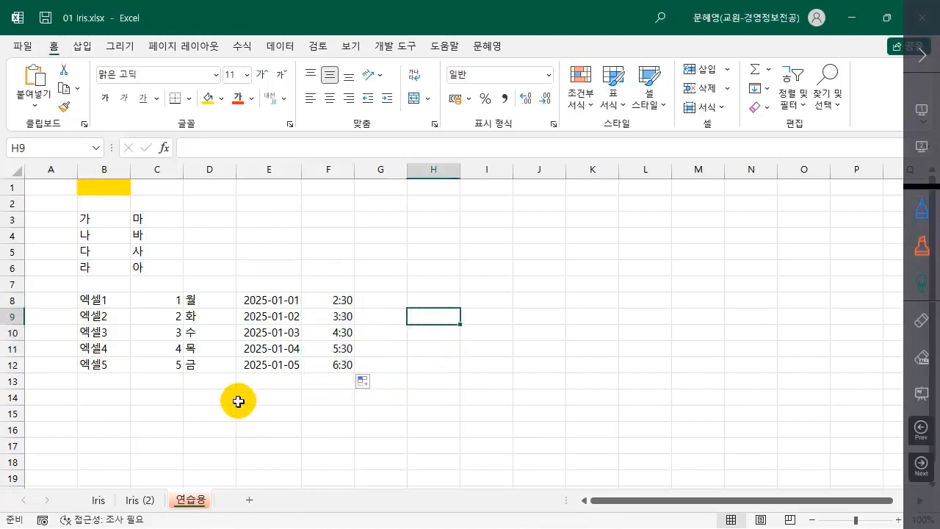
Enter 컴퓨터 in G8 and copy it down through G12.
key("Left")
key("Up")
type("ㅋ")
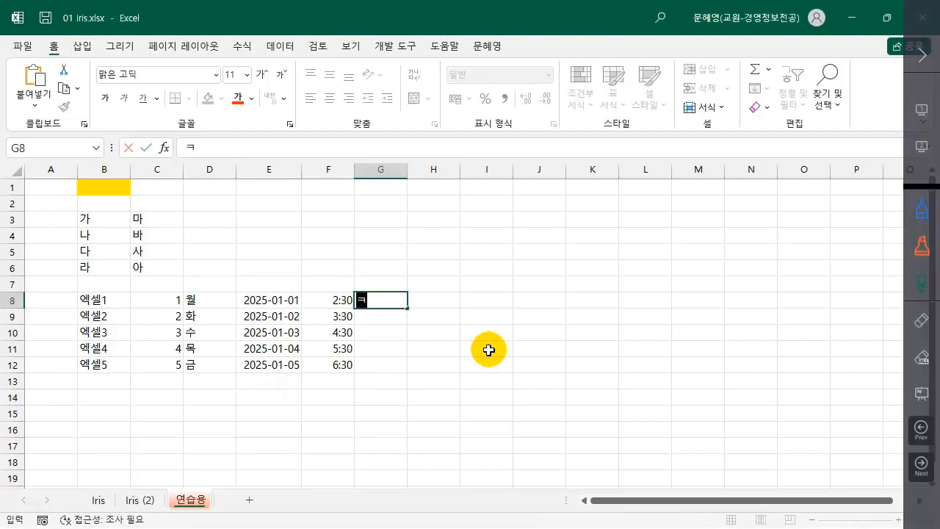
type("퓨터")
key("Return")
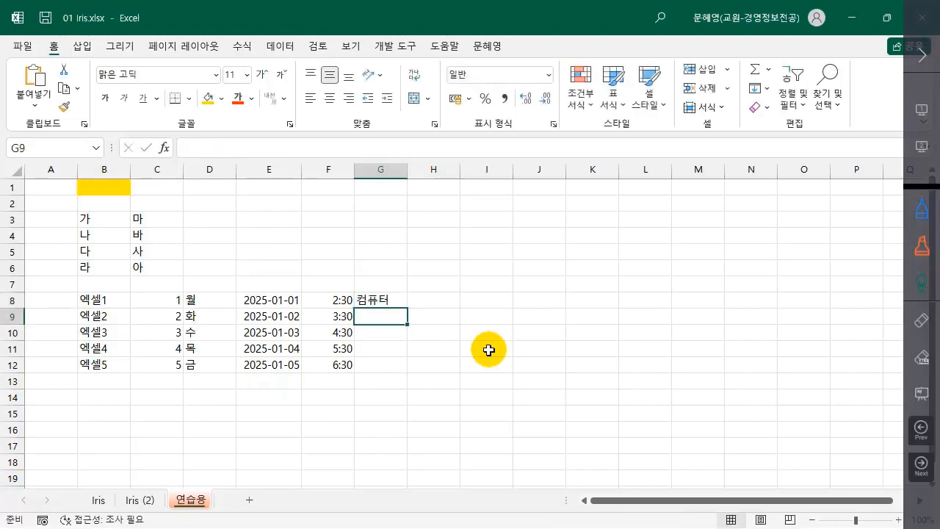
left_click(393, 296)
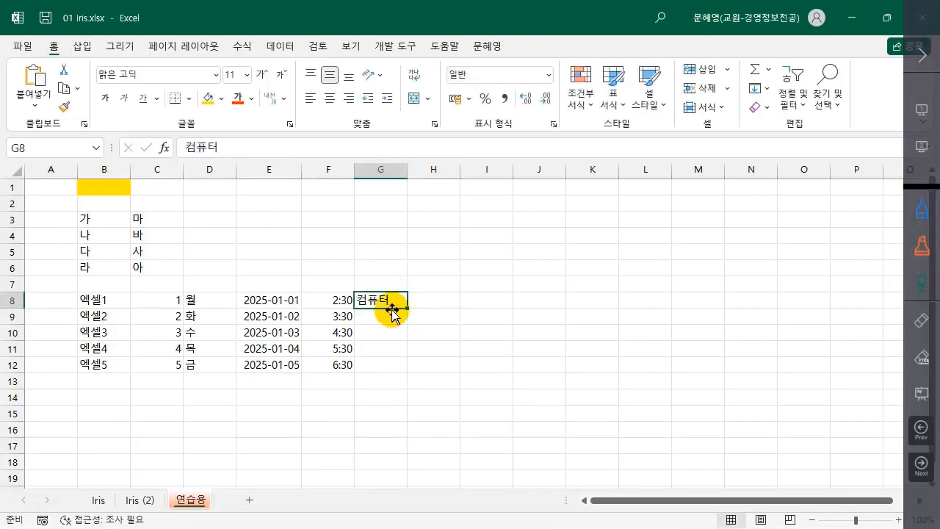
left_click_drag(405, 307, 401, 375)
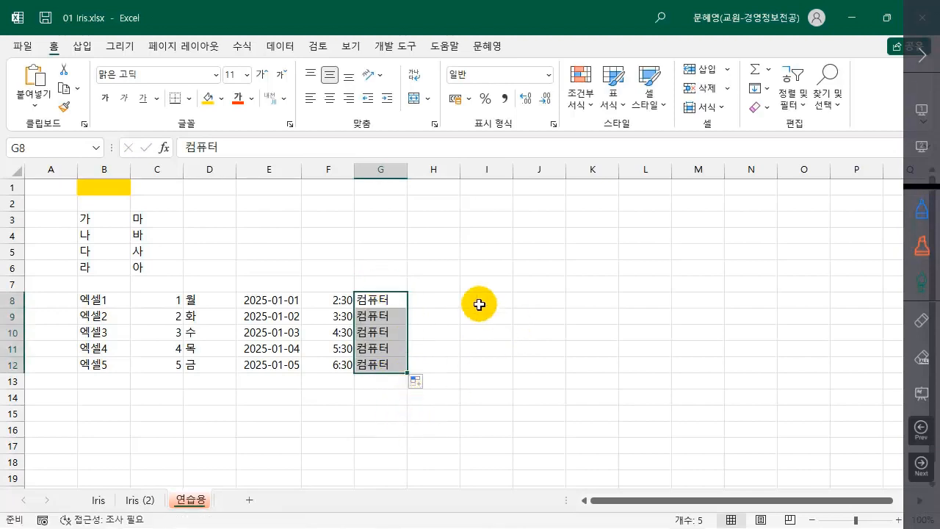
left_click(439, 303)
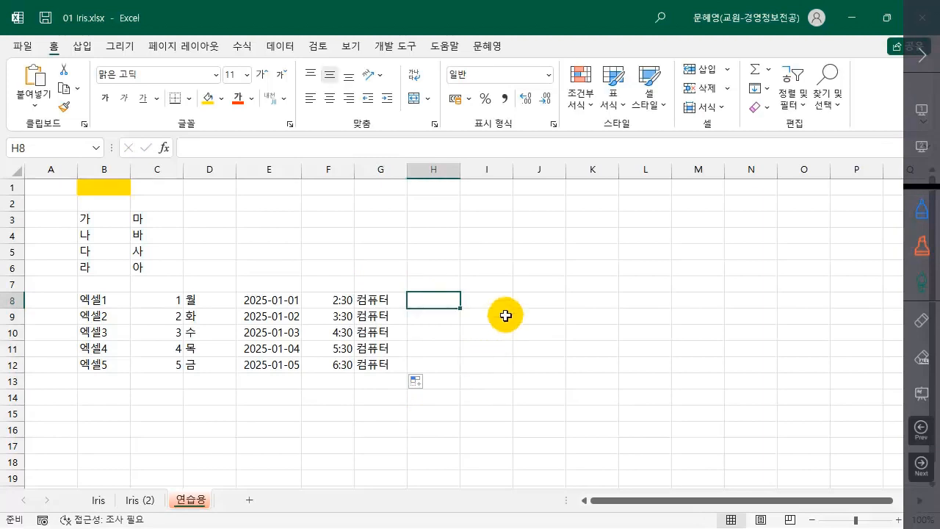
Enter 10 and 15 in H8:H9 and extend the step-5 series to 30 in H12.
type("10")
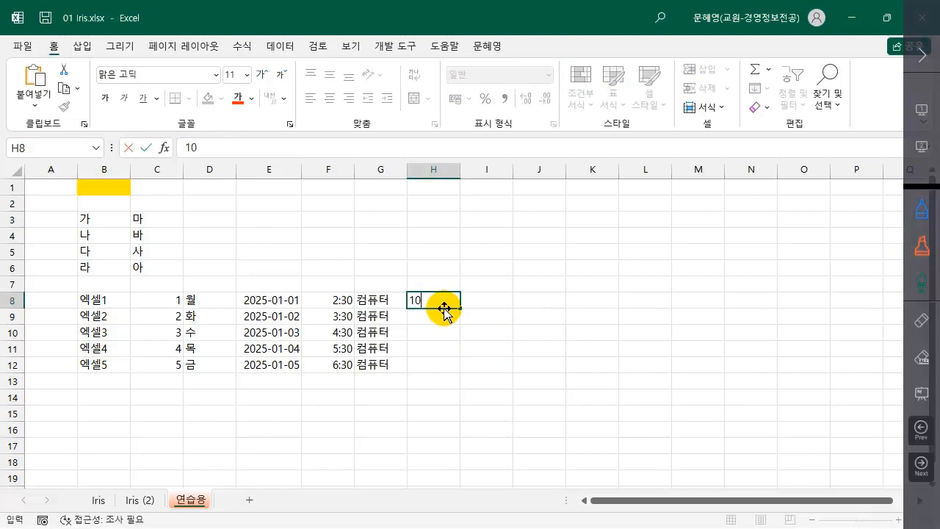
key("Return")
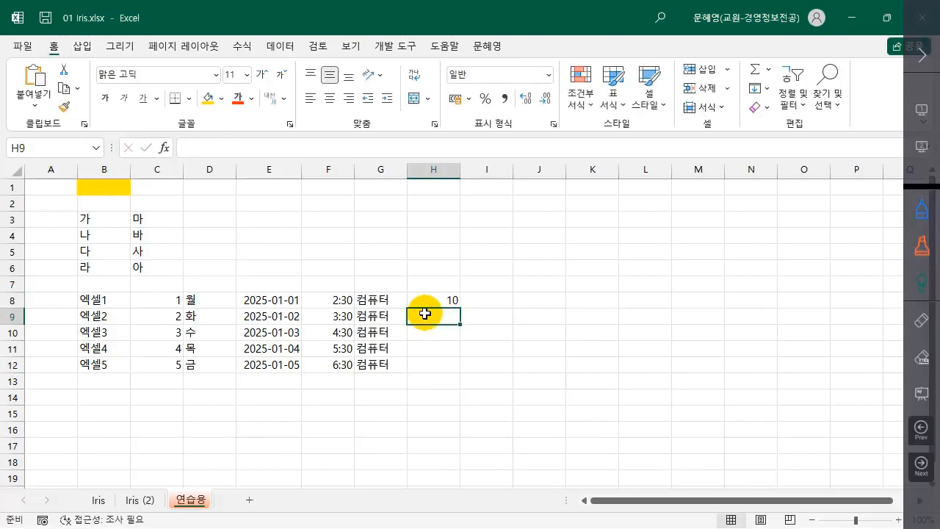
type("15")
key("Return")
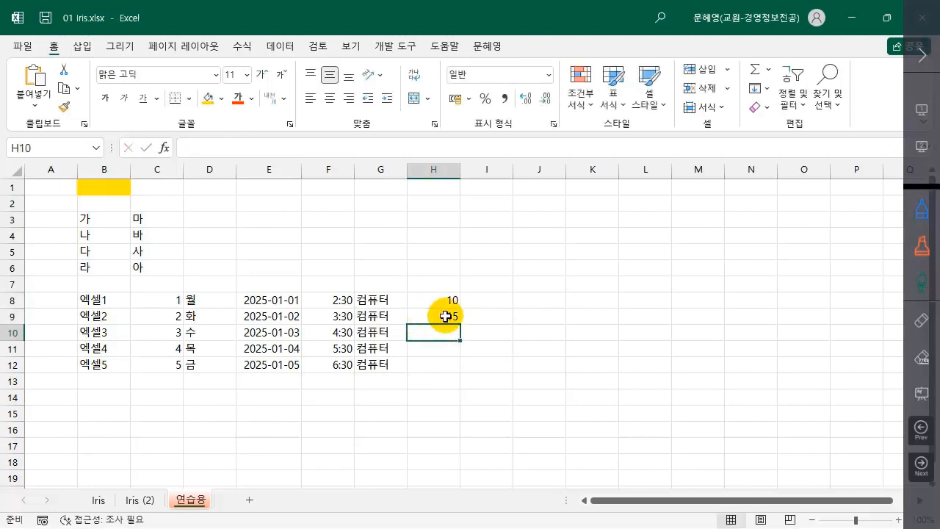
left_click(433, 300)
left_click_drag(434, 300, 457, 373)
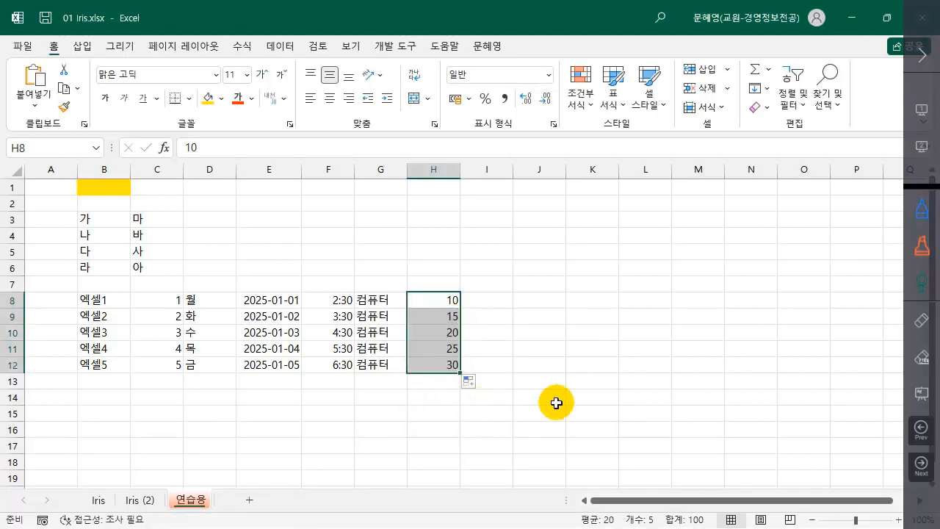
Enter 10 and 5 in I8:I9 and extend the descending series to -15 in I13.
left_click(489, 299)
type("1")
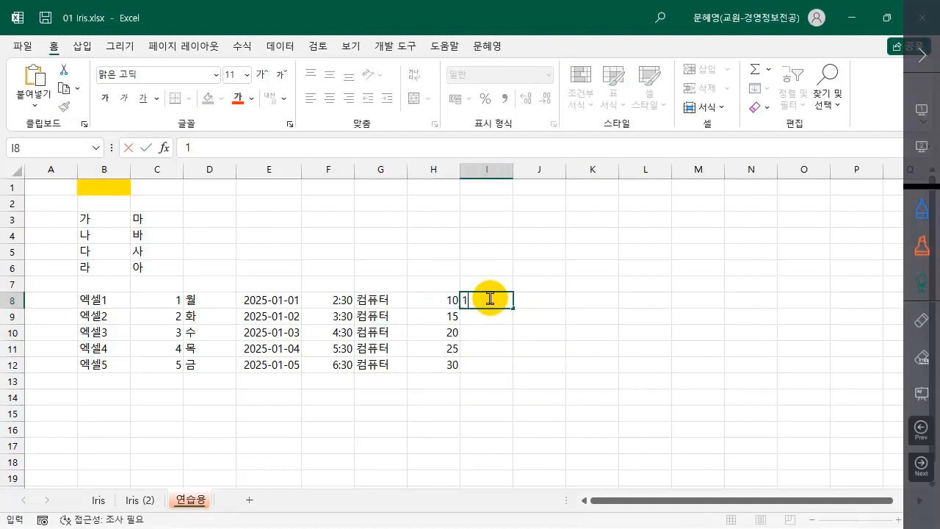
type("0")
left_click(488, 315)
type("-5")
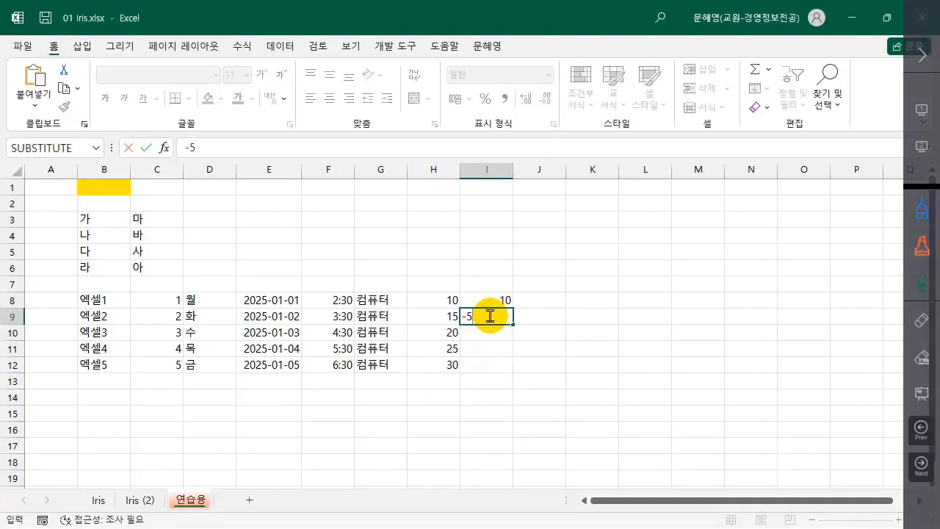
key("BackSpace")
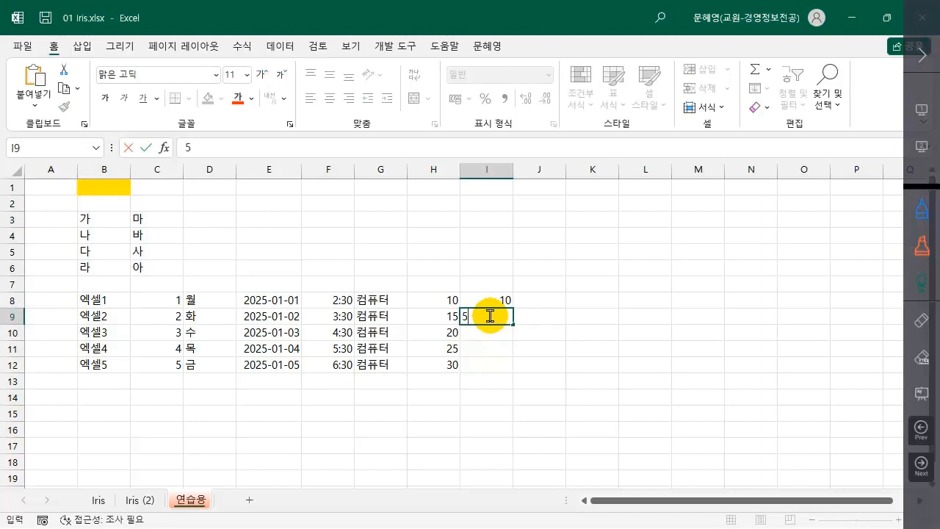
key("Return")
left_click_drag(497, 301, 507, 318)
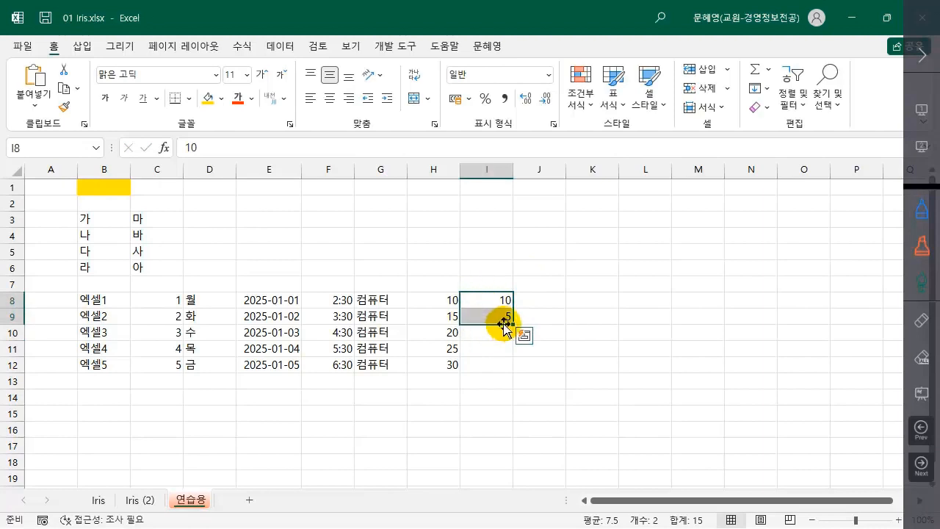
left_click_drag(513, 324, 511, 381)
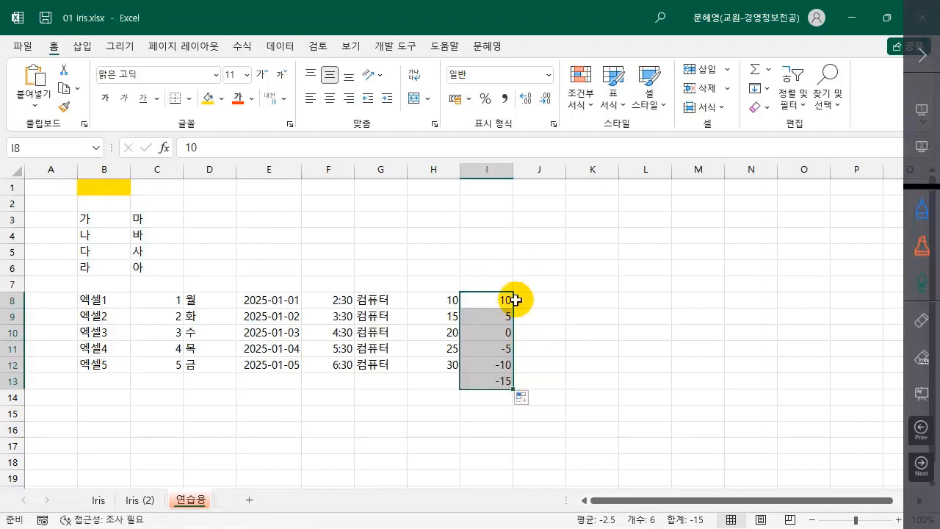
left_click(592, 344)
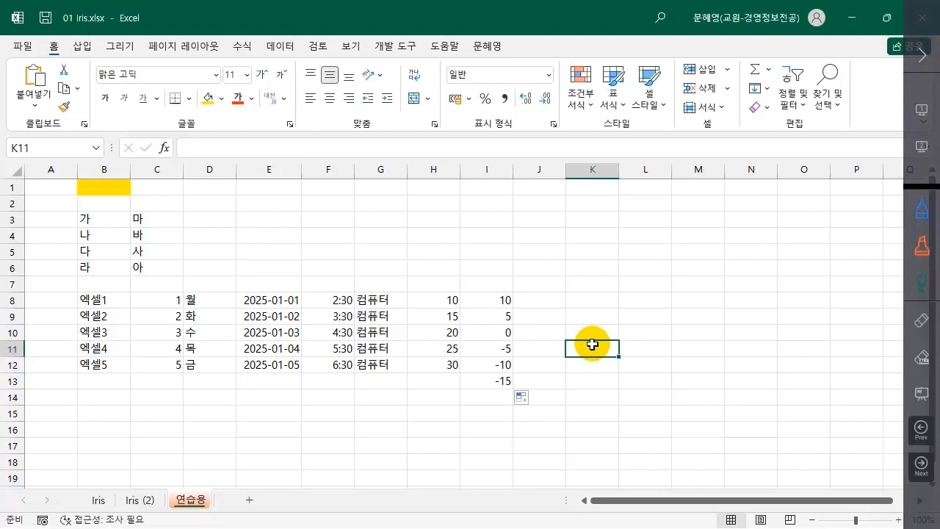
left_click(675, 316)
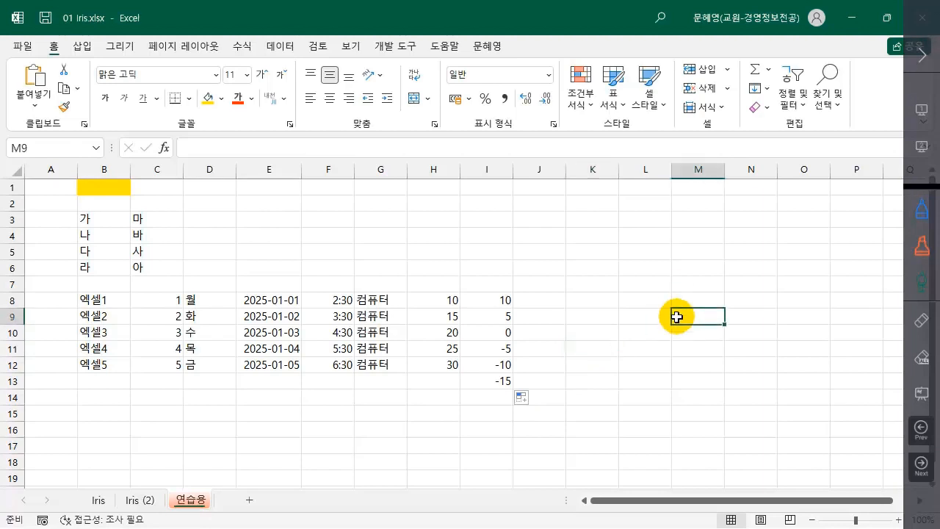